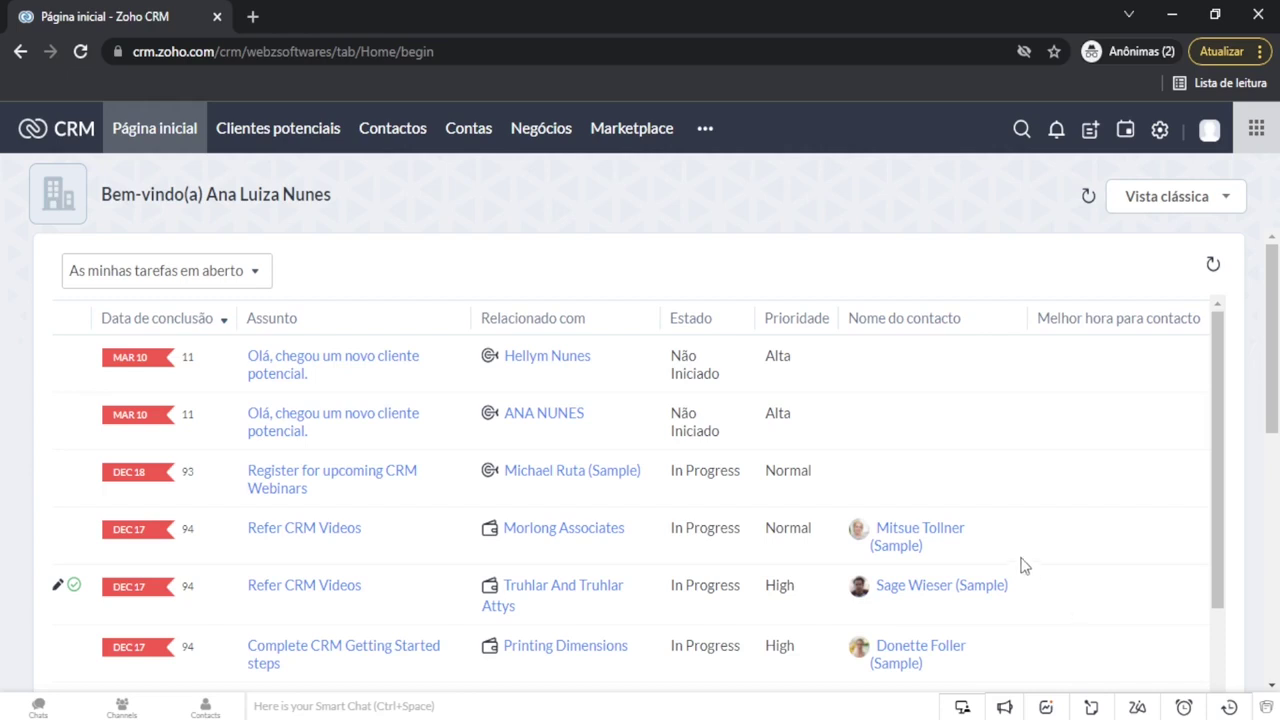
Step: Open the company details page from the general section of the CRM settings
left_click(1159, 131)
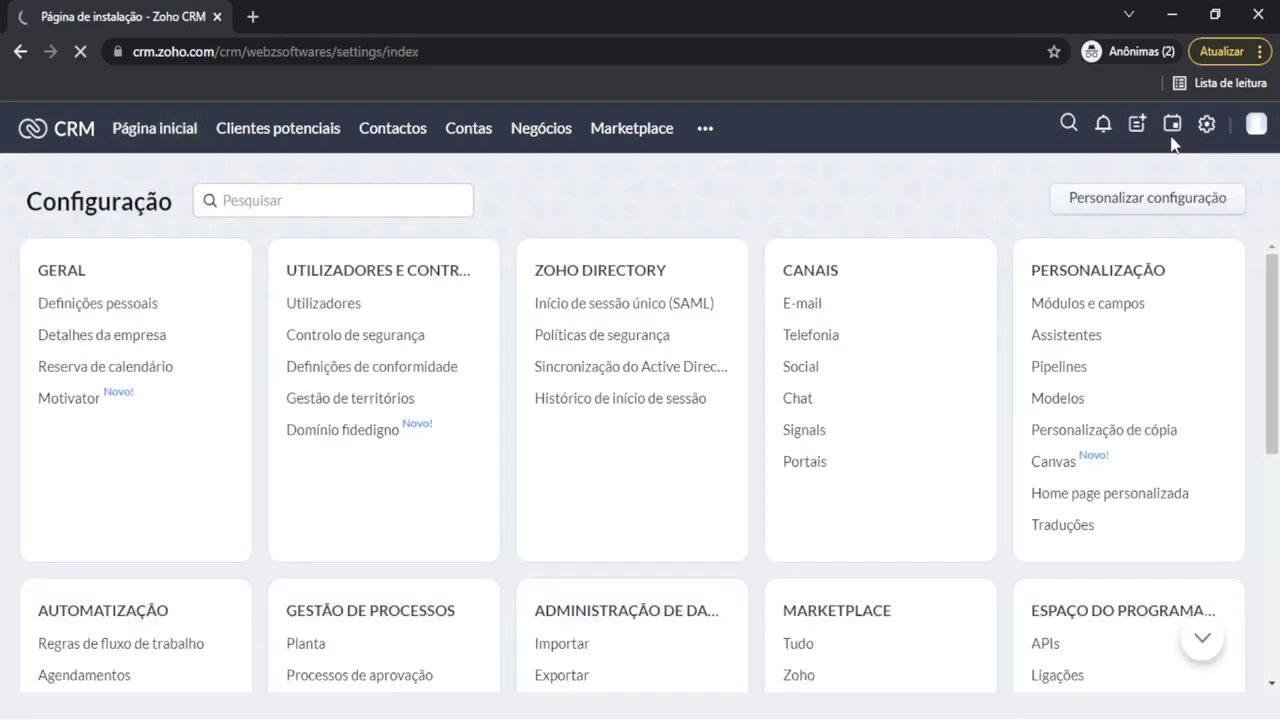
left_click_drag(90, 269, 40, 276)
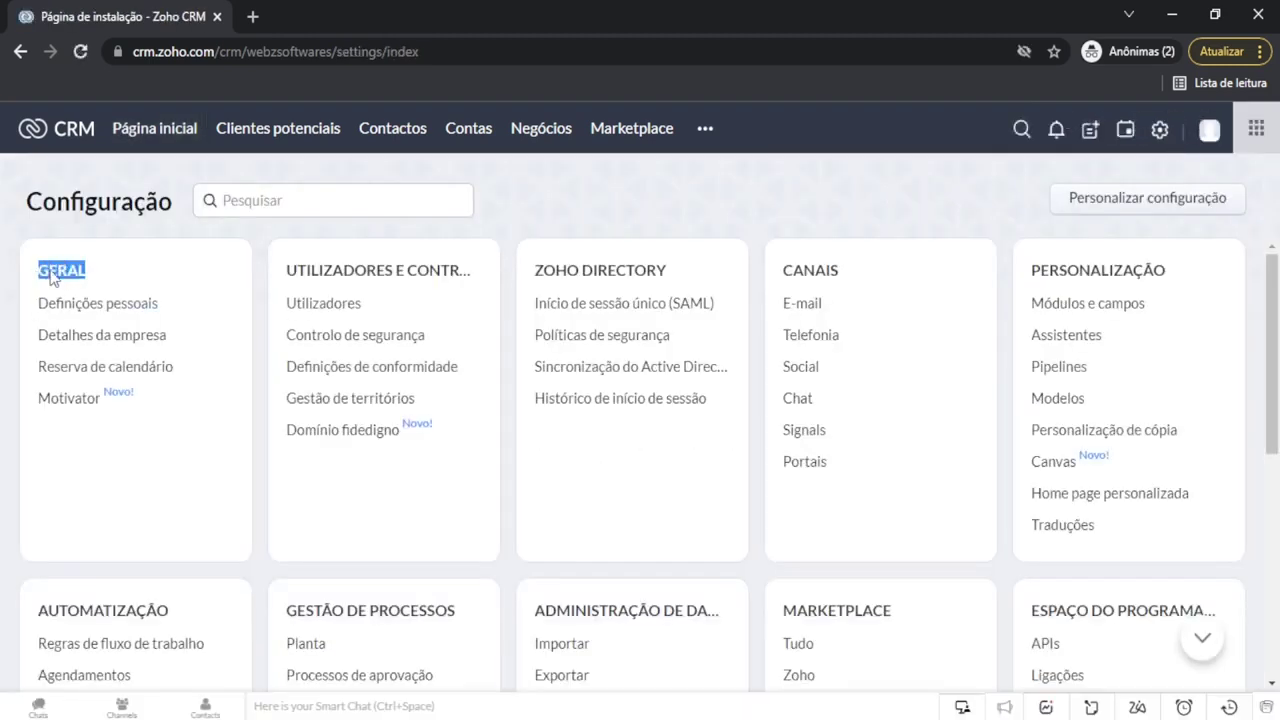
left_click(85, 343)
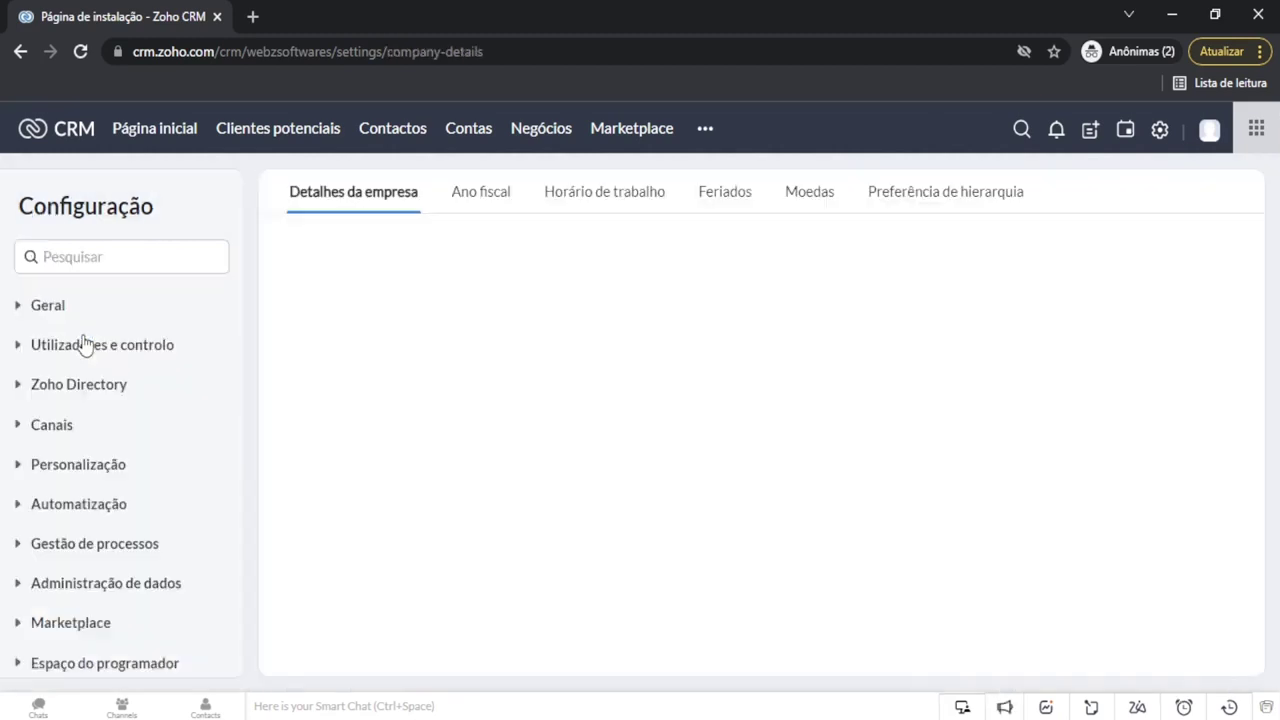
Step: Examine the company details, access URL, locale information and the company logo upload dialog
scroll(876, 421, "down", 1)
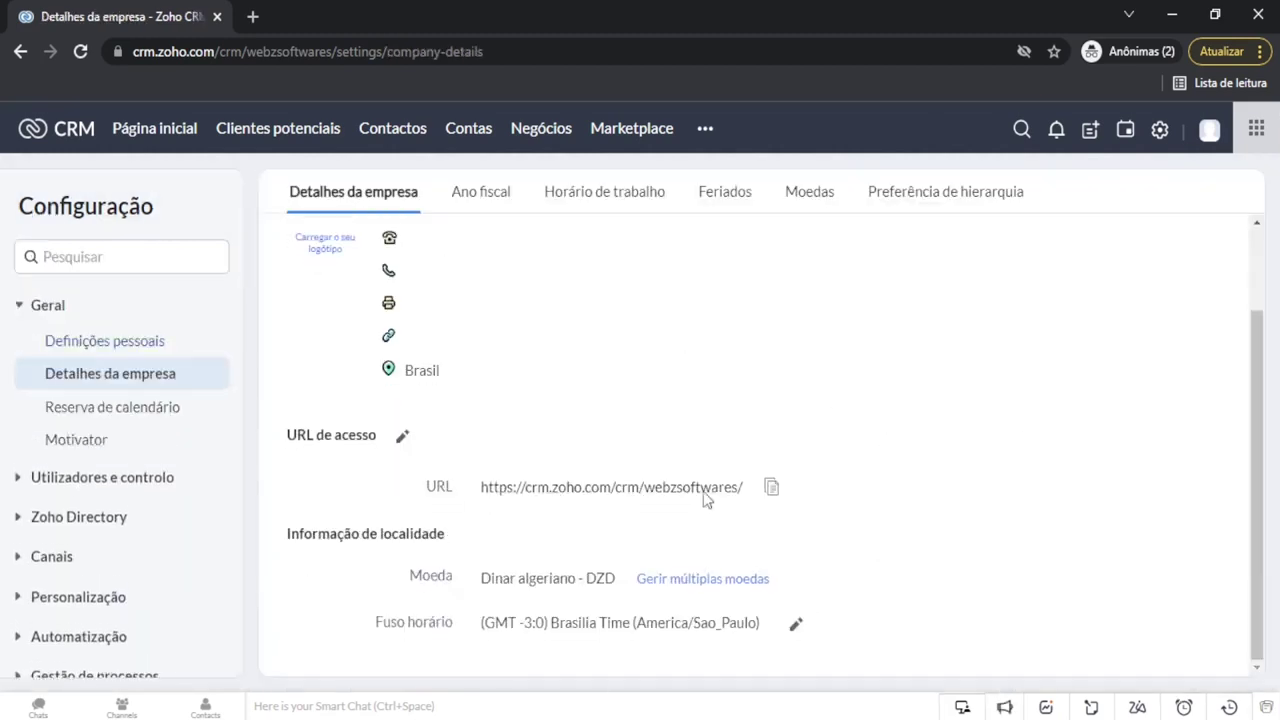
scroll(640, 500, "up", 1)
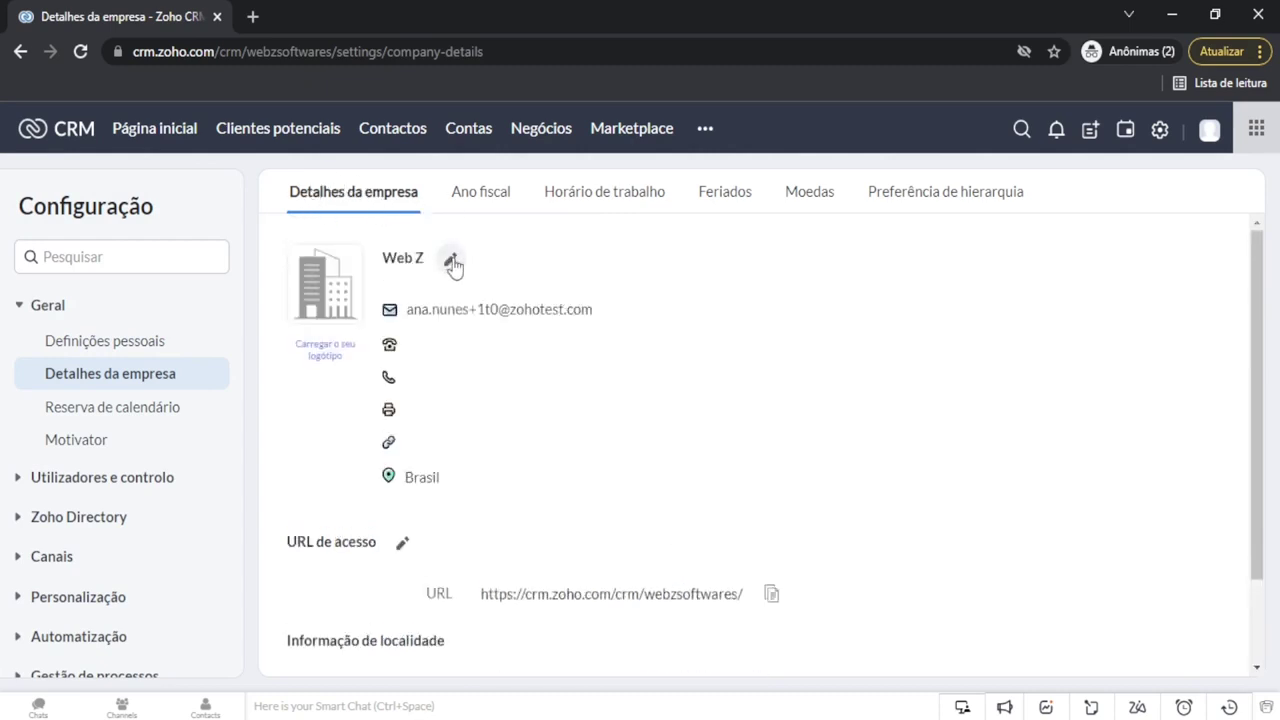
scroll(449, 262, "down", 1)
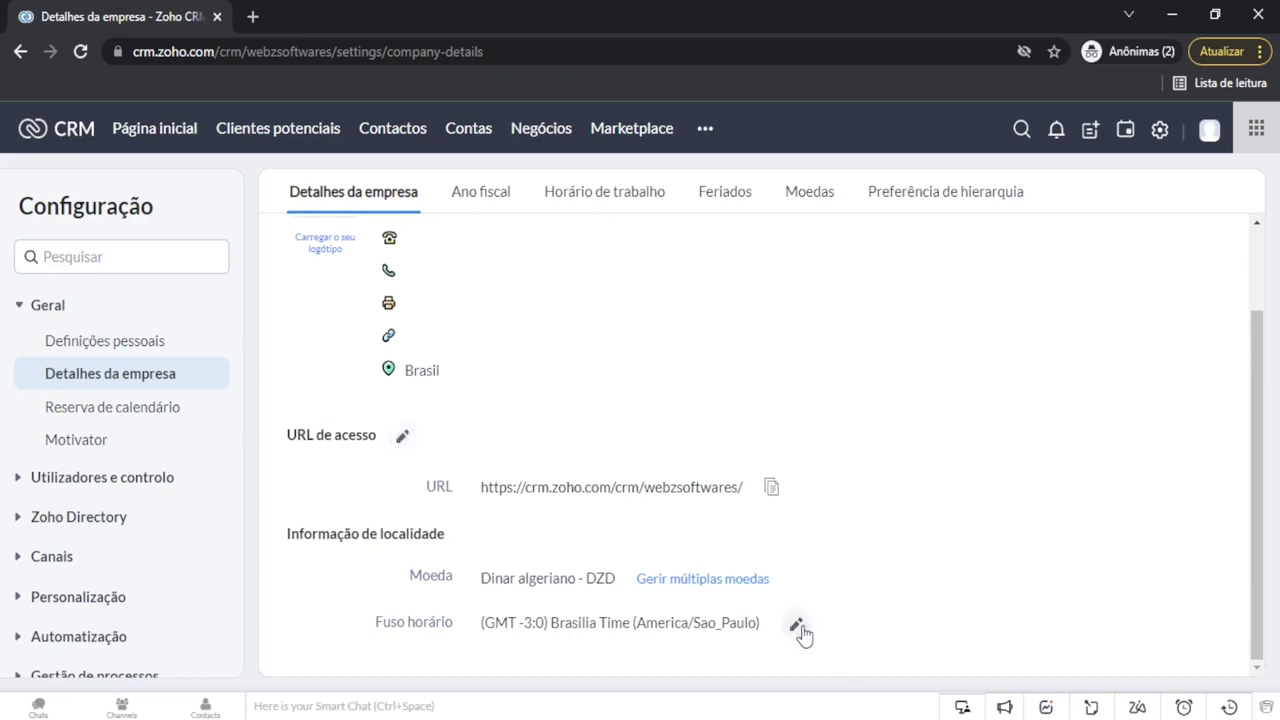
scroll(757, 566, "up", 1)
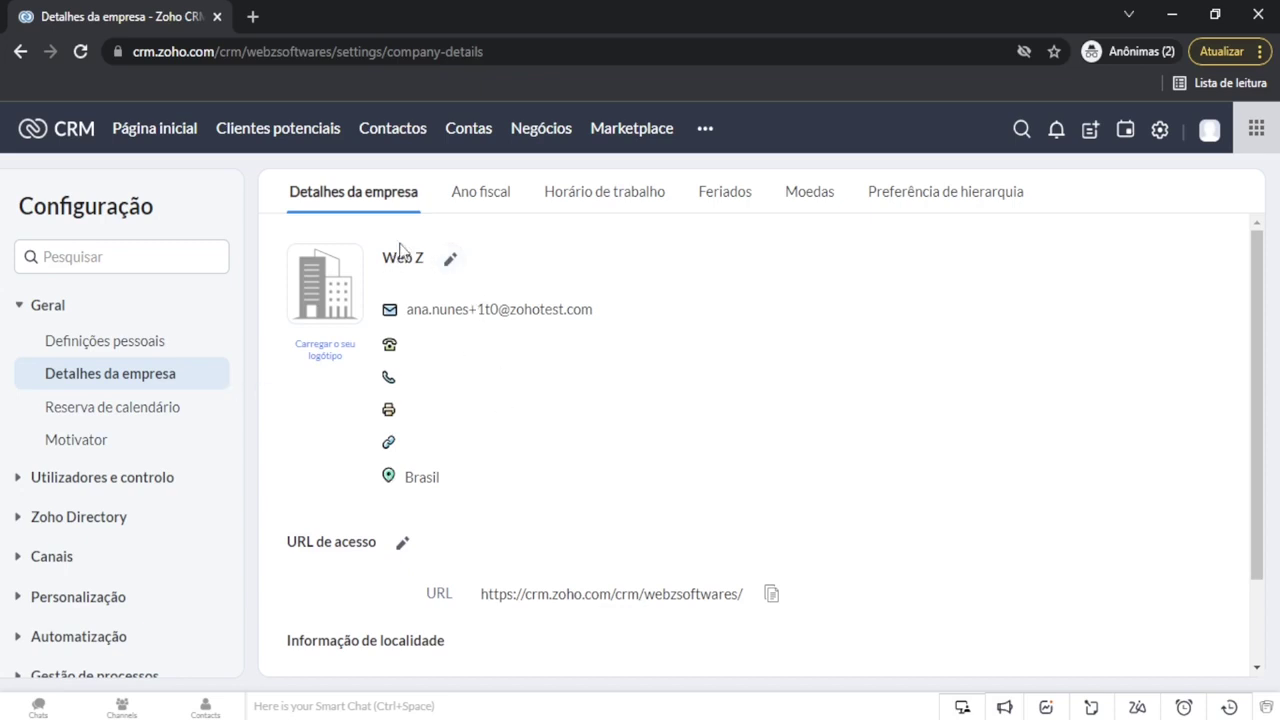
left_click(346, 352)
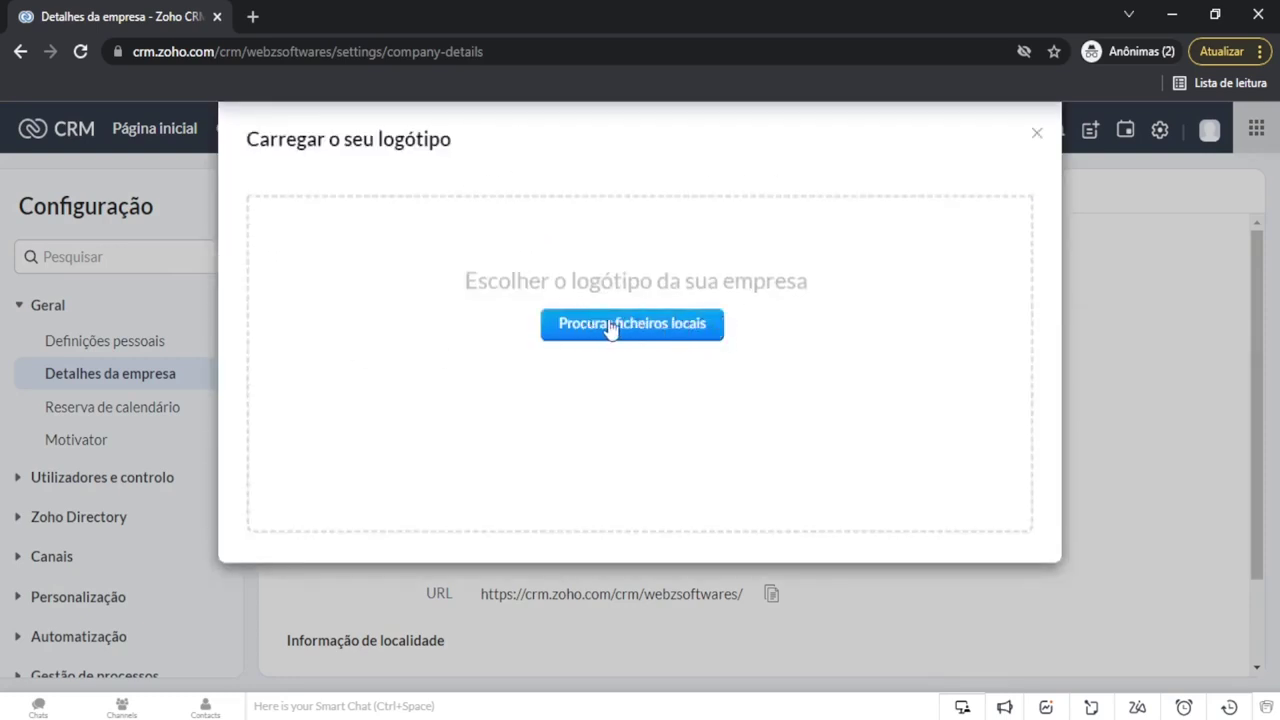
left_click(1037, 133)
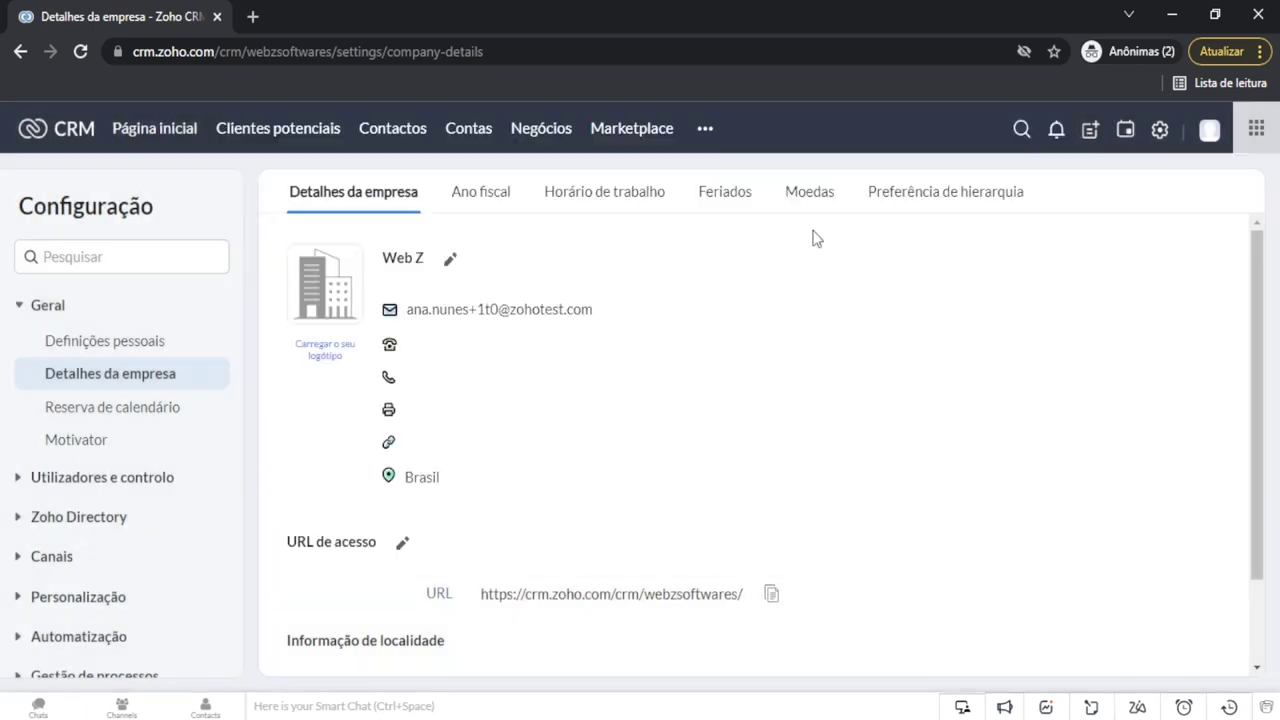
Step: Open the company details for editing and enter the company's mobile phone number
left_click(452, 260)
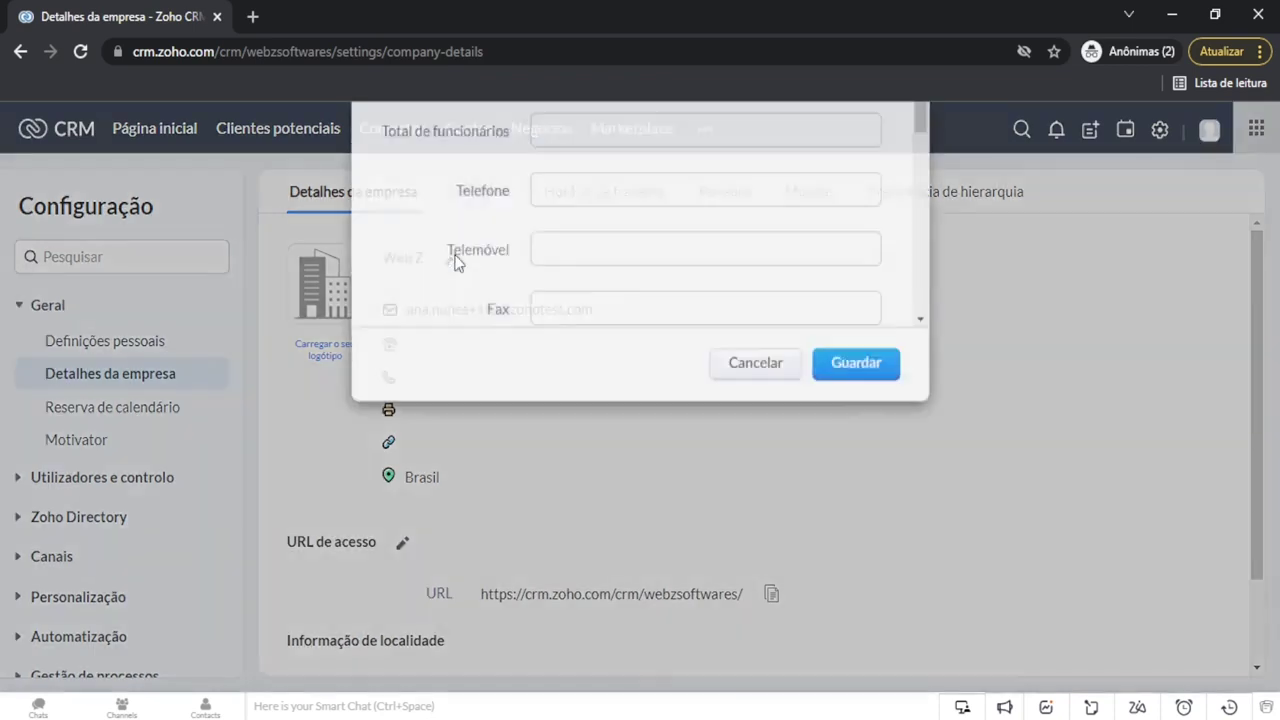
mouse_move(922, 208)
left_mouse_down()
mouse_move(922, 395)
mouse_move(922, 200)
left_mouse_up()
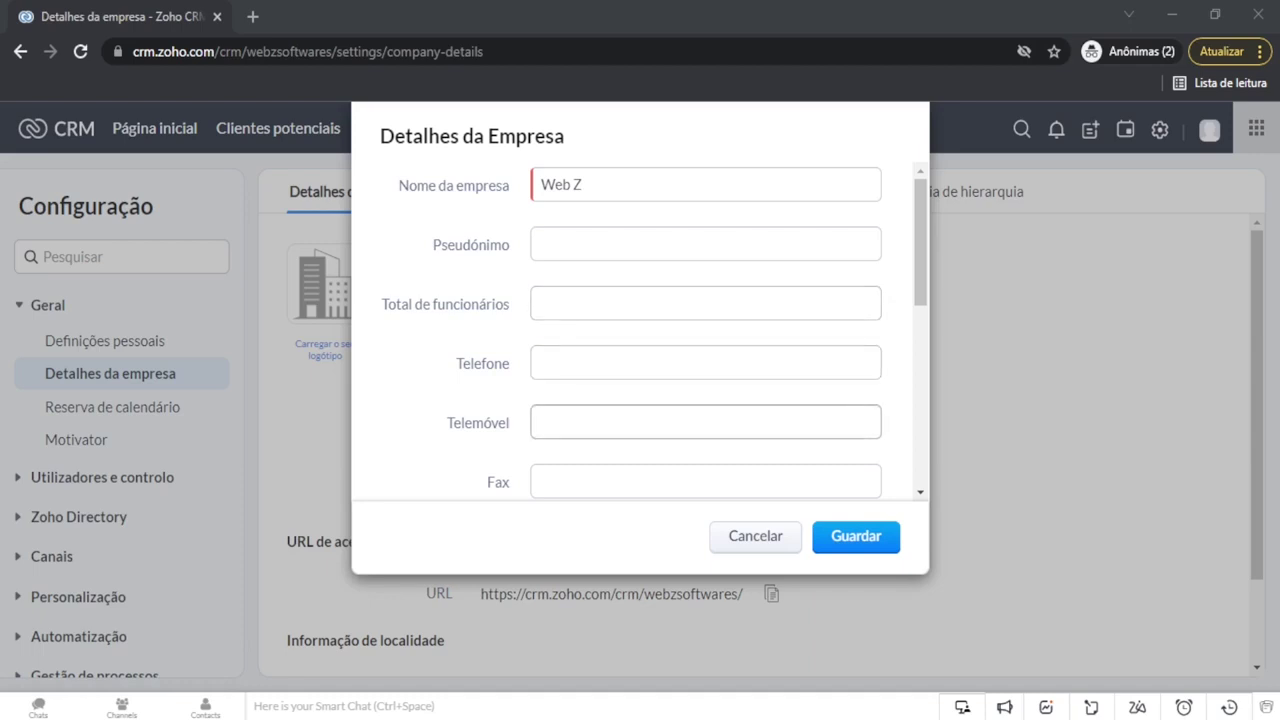
left_click(634, 423)
type("99999-9911")
scroll(900, 437, "down", 2)
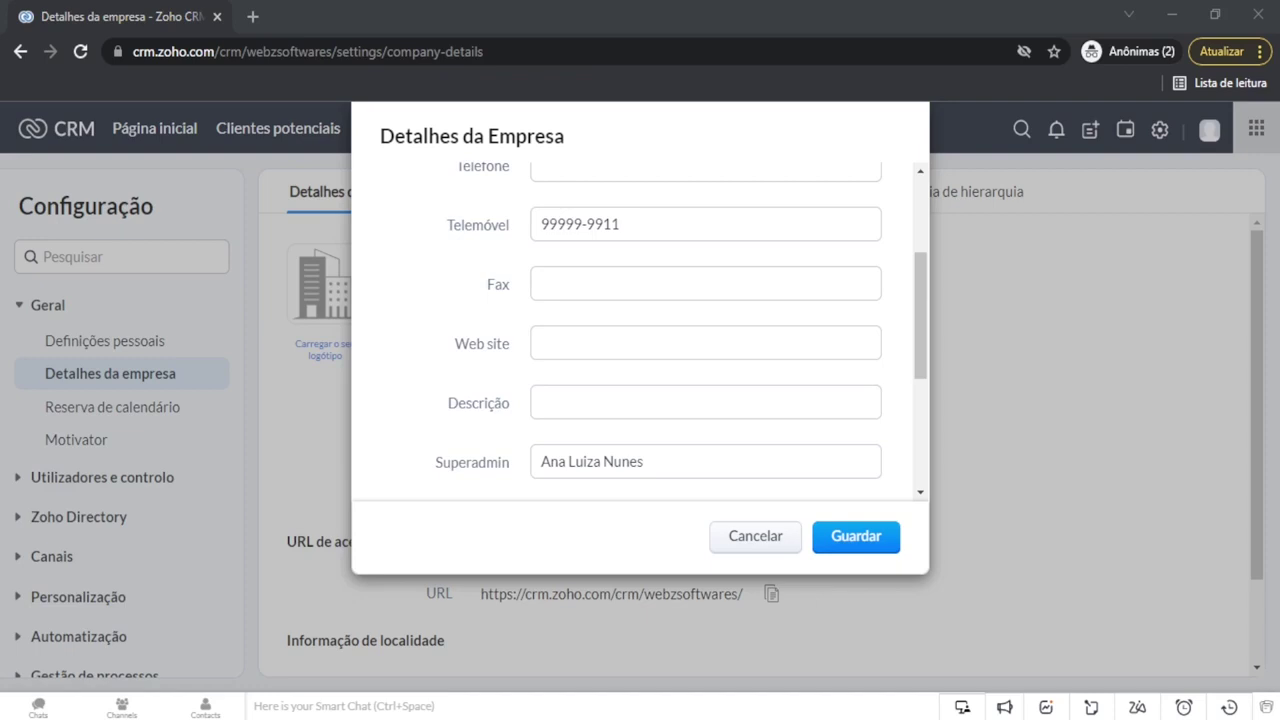
Step: Fill in both the city and the state in the company details as São Paulo
scroll(640, 330, "down", 3)
left_click(651, 297)
key("ctrl+v")
left_click(651, 345)
key("ctrl+v")
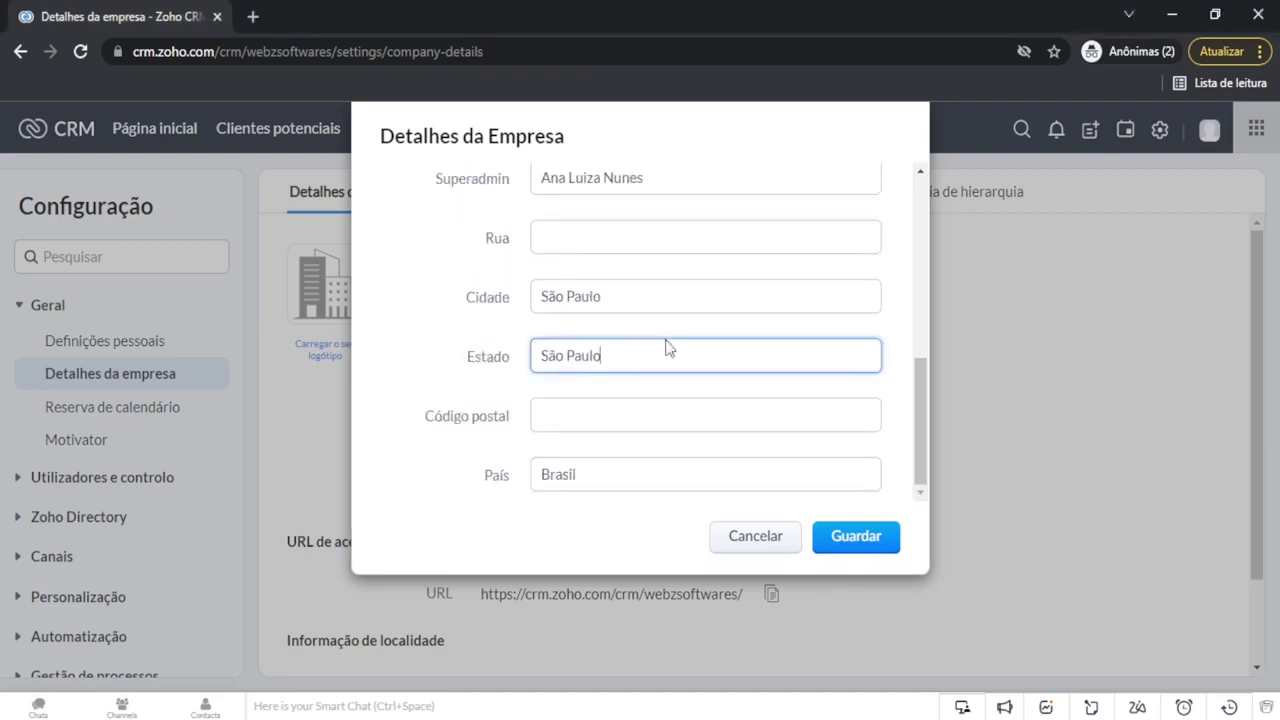
Step: Enter "Empresa de softwares" as the company description
scroll(666, 340, "up", 3)
scroll(666, 338, "up", 2)
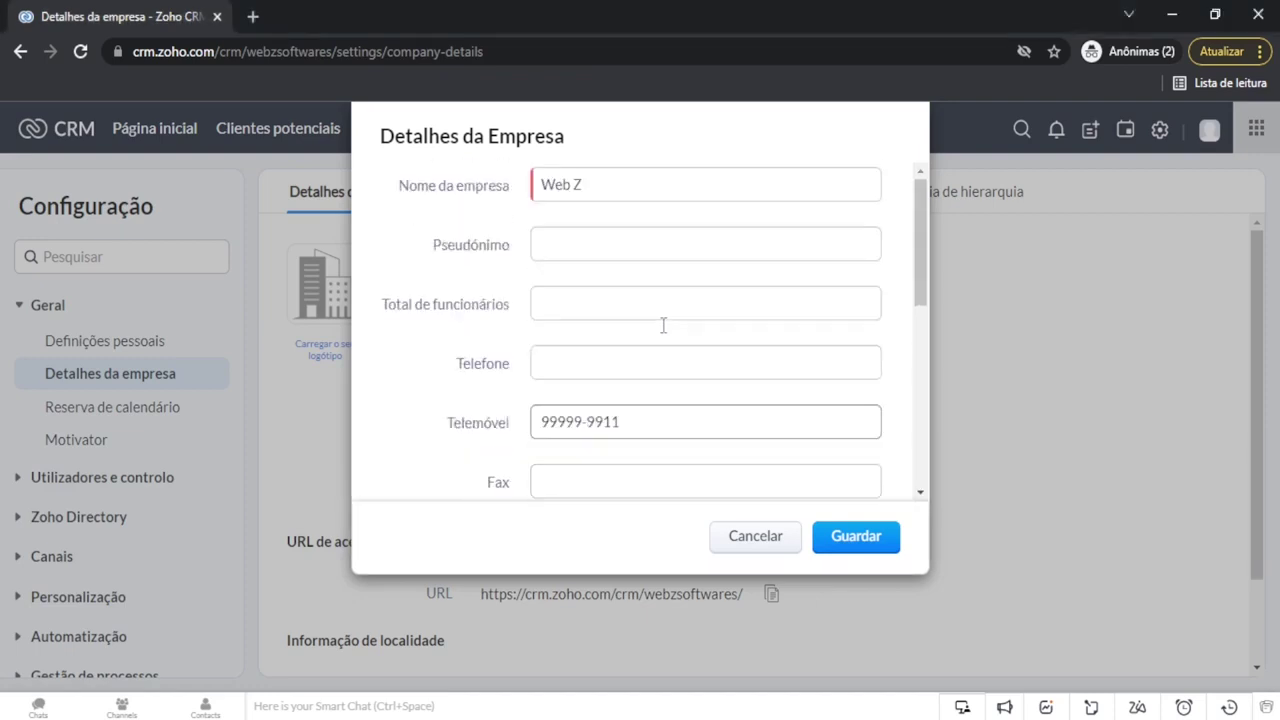
scroll(647, 291, "down", 2)
left_click(640, 397)
type("Empresa de softwares")
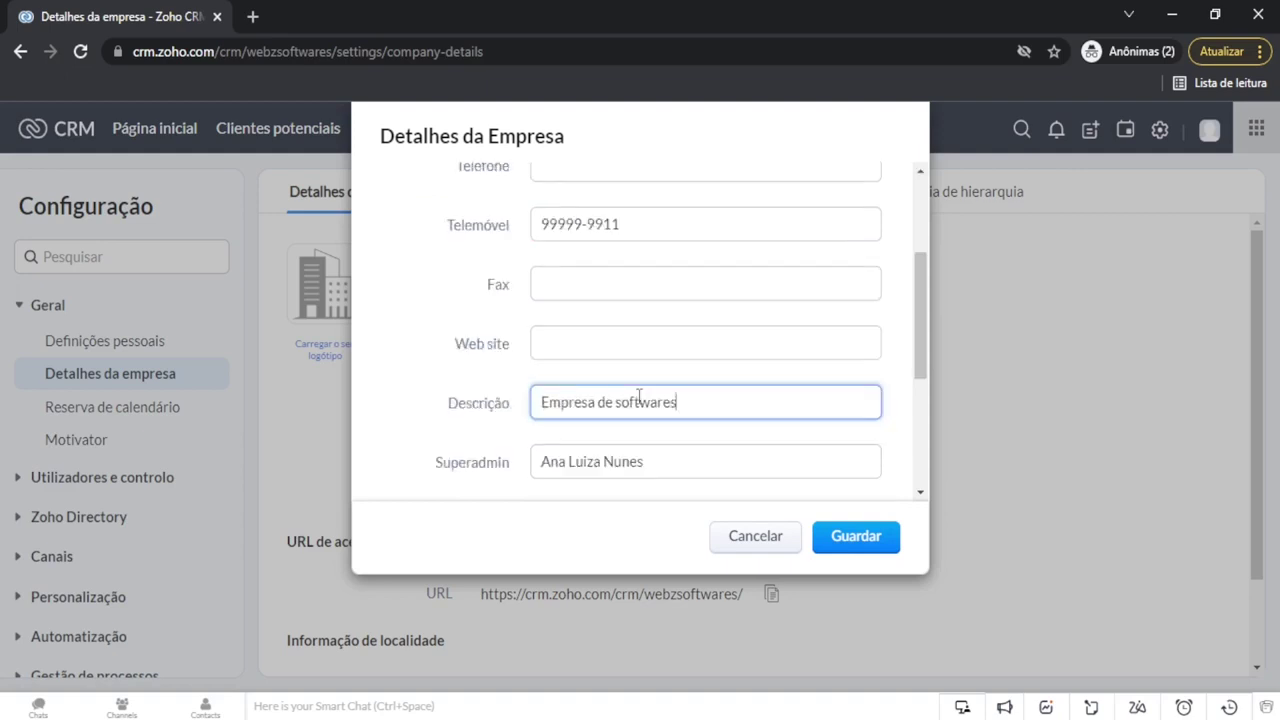
Step: Set the total number of employees to 50 and save the company details
scroll(638, 393, "up", 1)
scroll(583, 263, "up", 1)
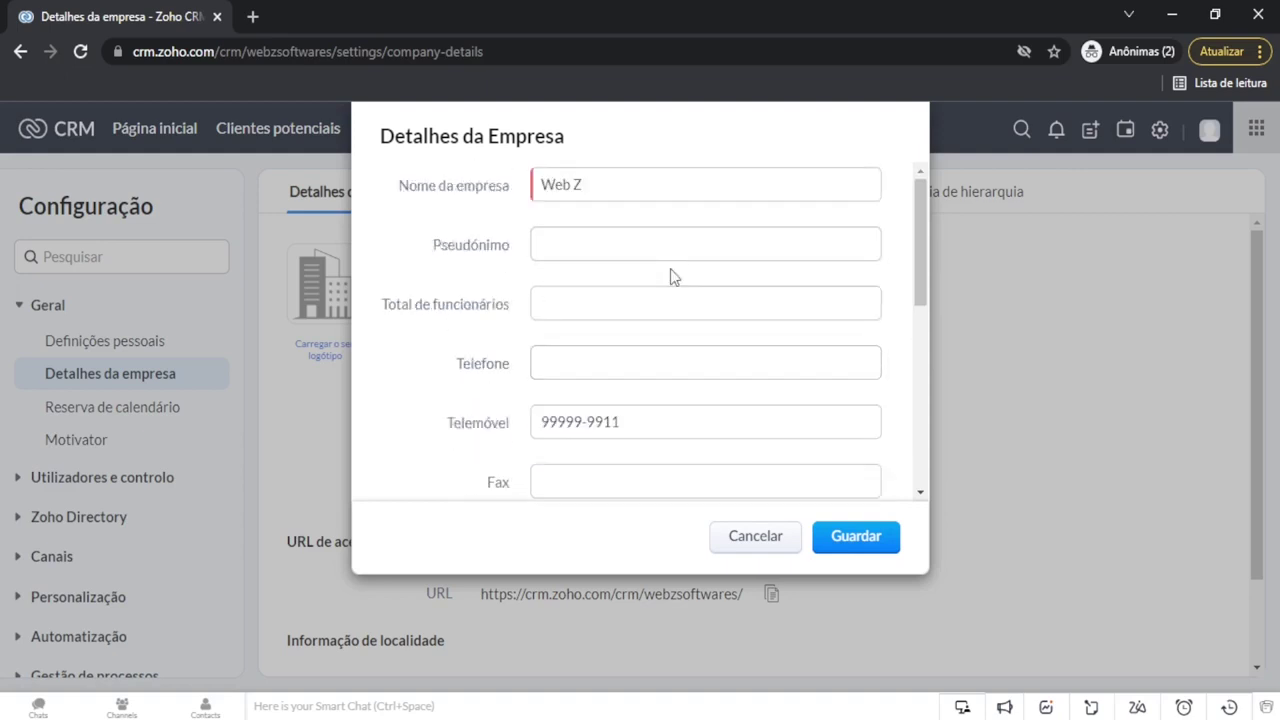
left_click(623, 304)
type("50")
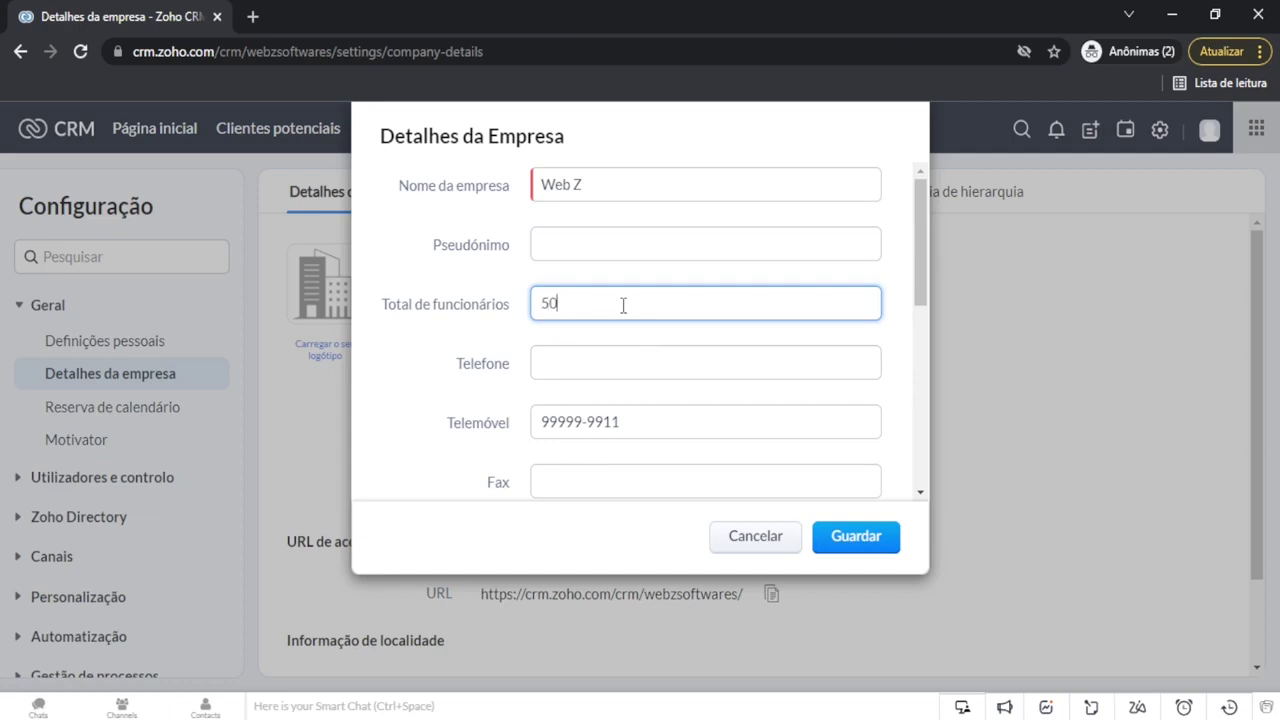
left_click(859, 545)
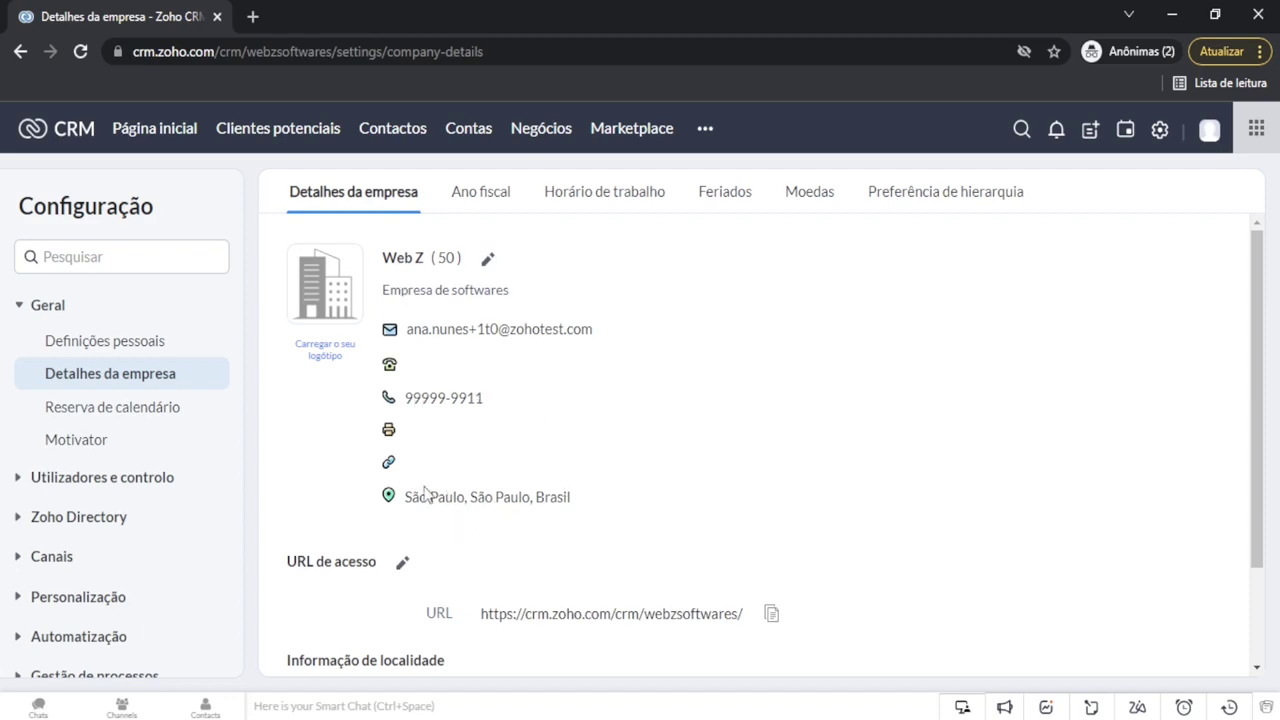
Step: Review the time zone choices in the locale information and save it with (GMT -3:0) Brasilia Time (America/Sao_Paulo)
scroll(815, 392, "down", 2)
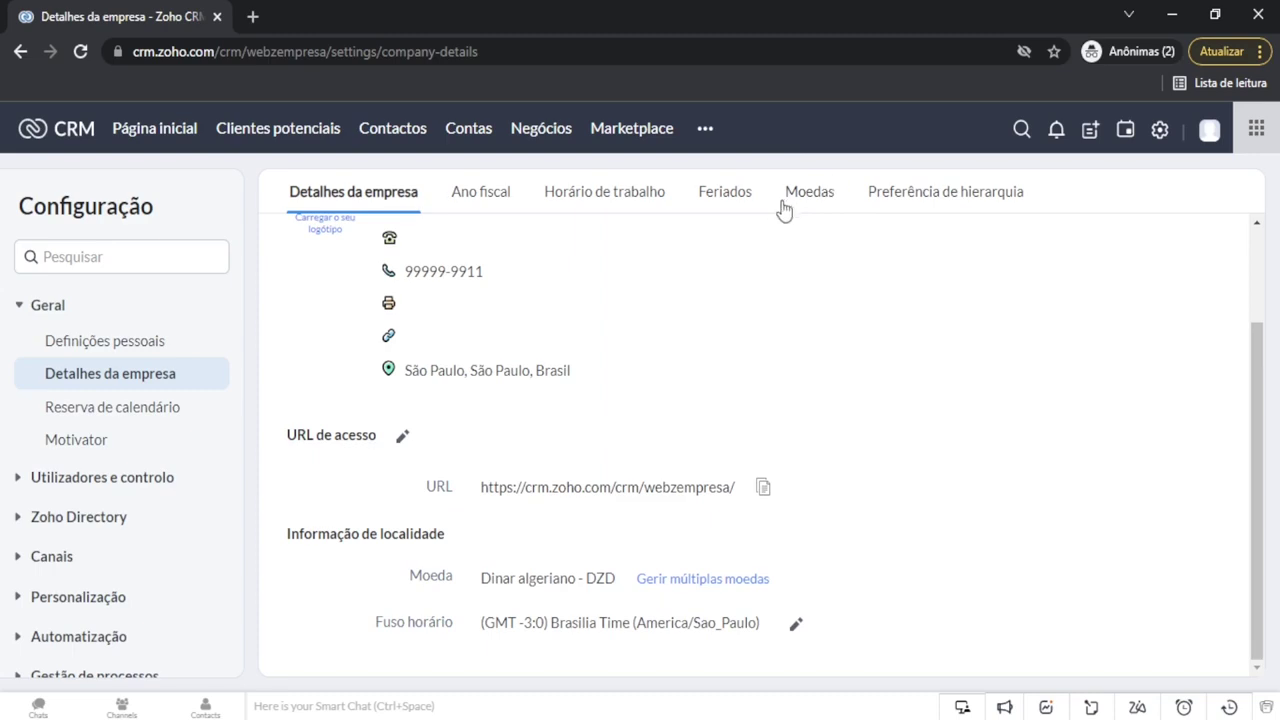
left_click(799, 627)
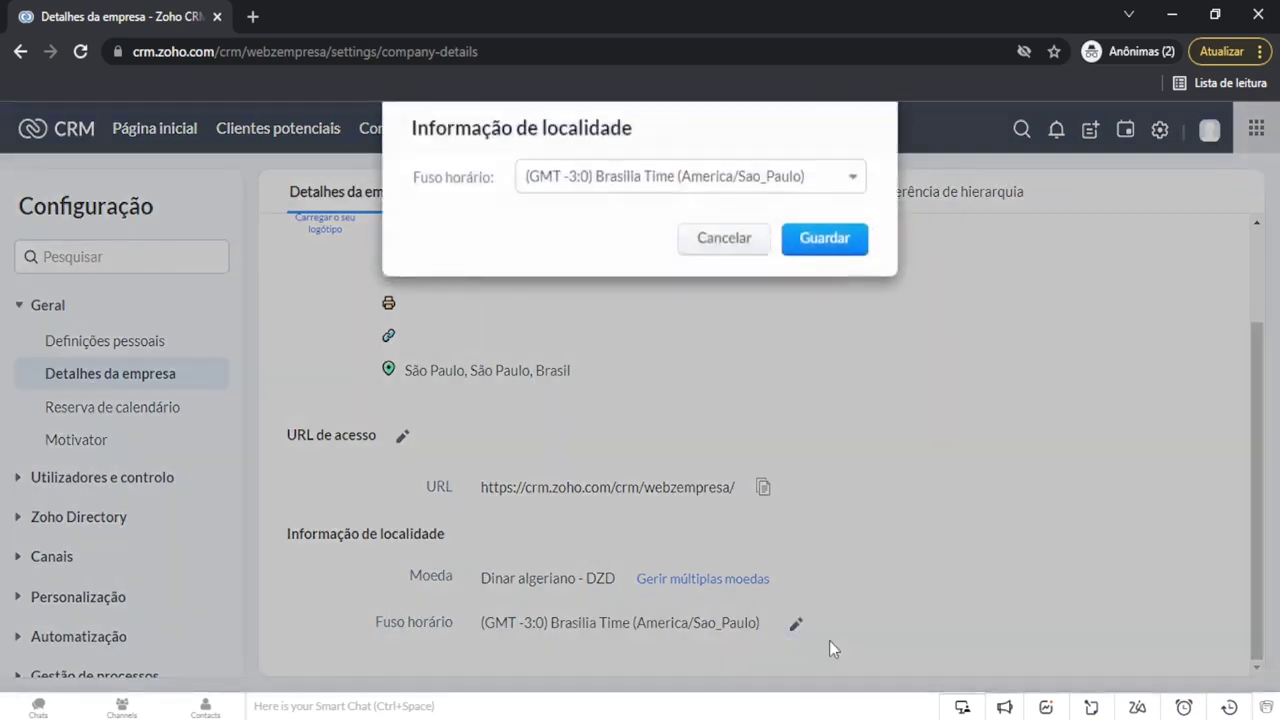
left_click(674, 185)
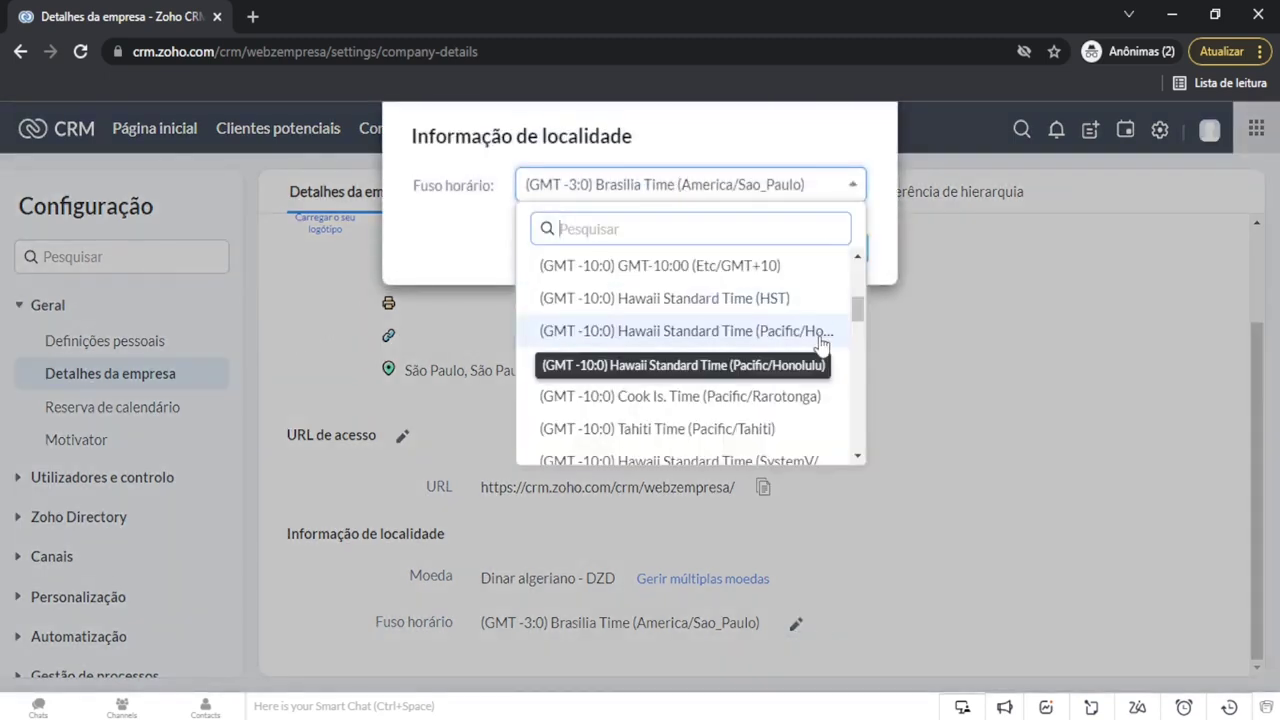
scroll(820, 340, "down", 5)
scroll(820, 330, "up", 8)
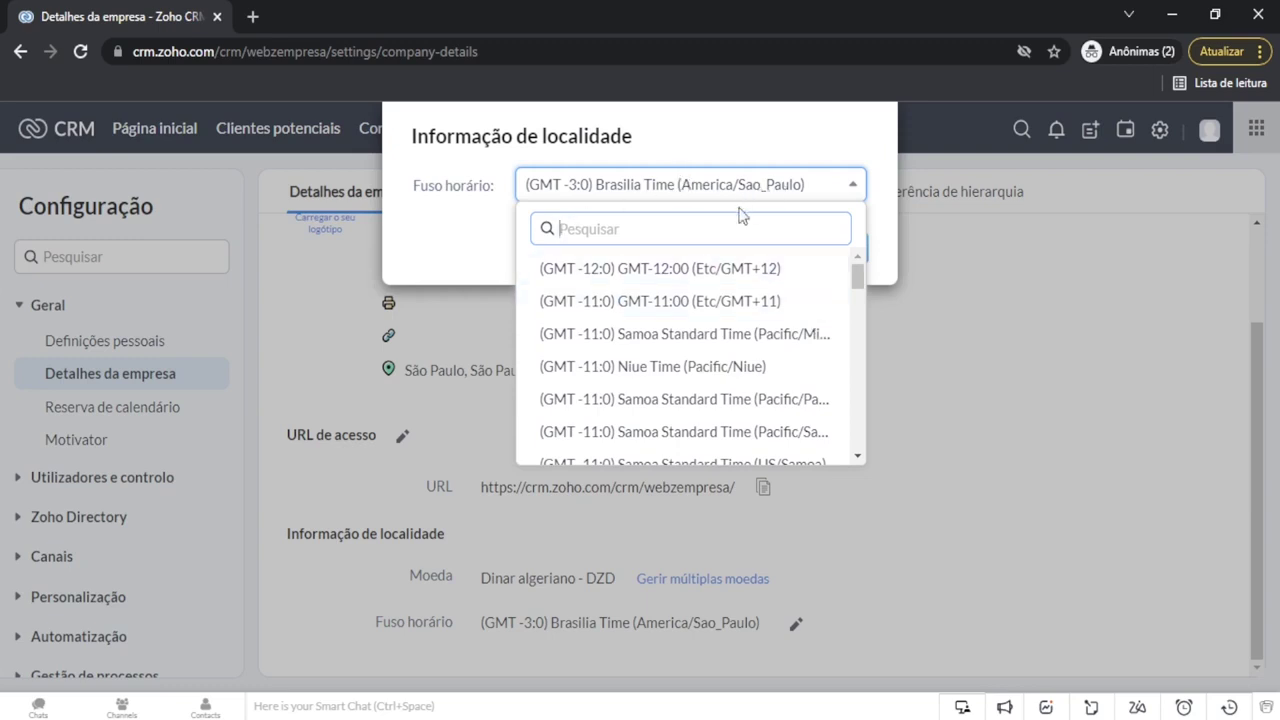
left_click(740, 163)
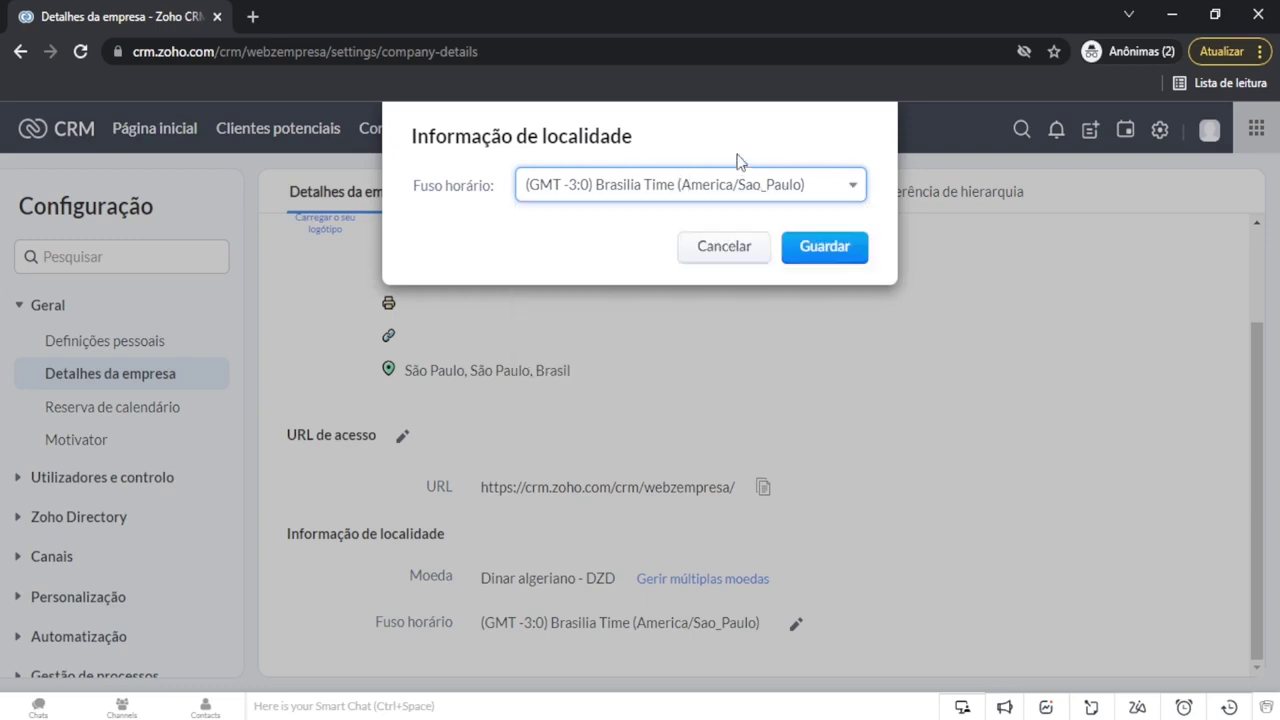
left_click(824, 247)
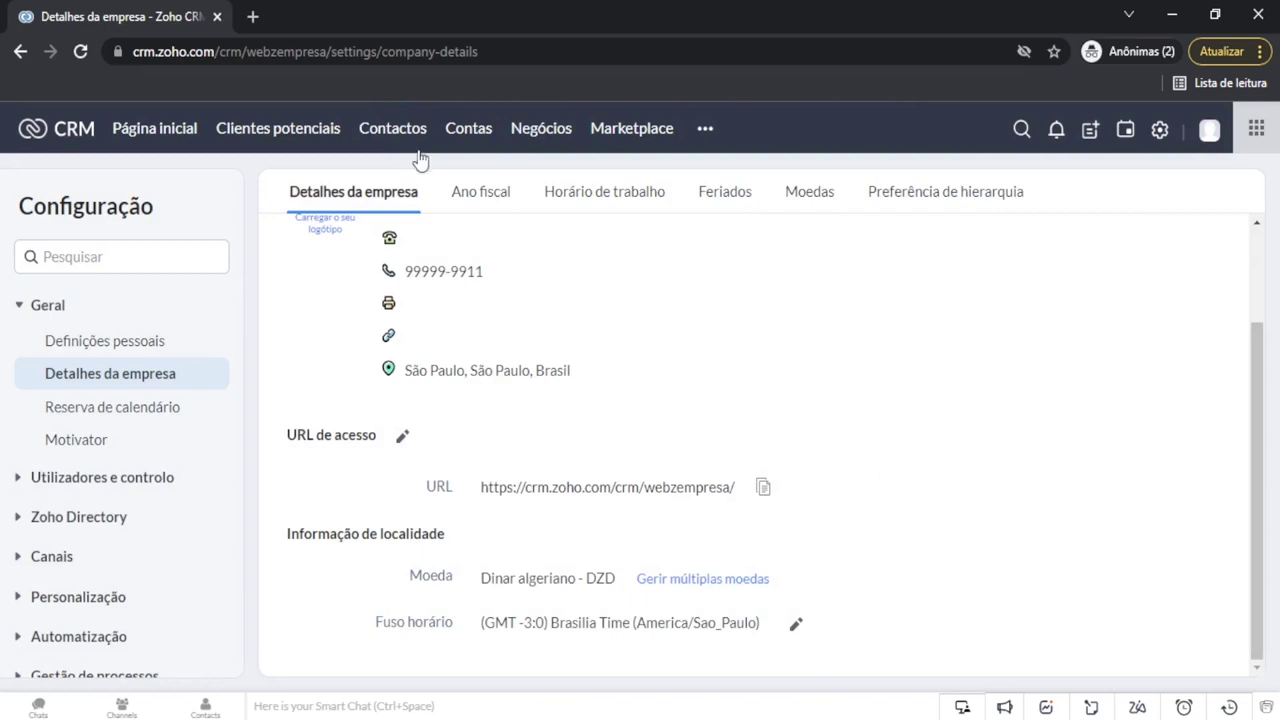
Step: In the fiscal year settings, choose Dezembro as the month the fiscal year starts
left_click(476, 197)
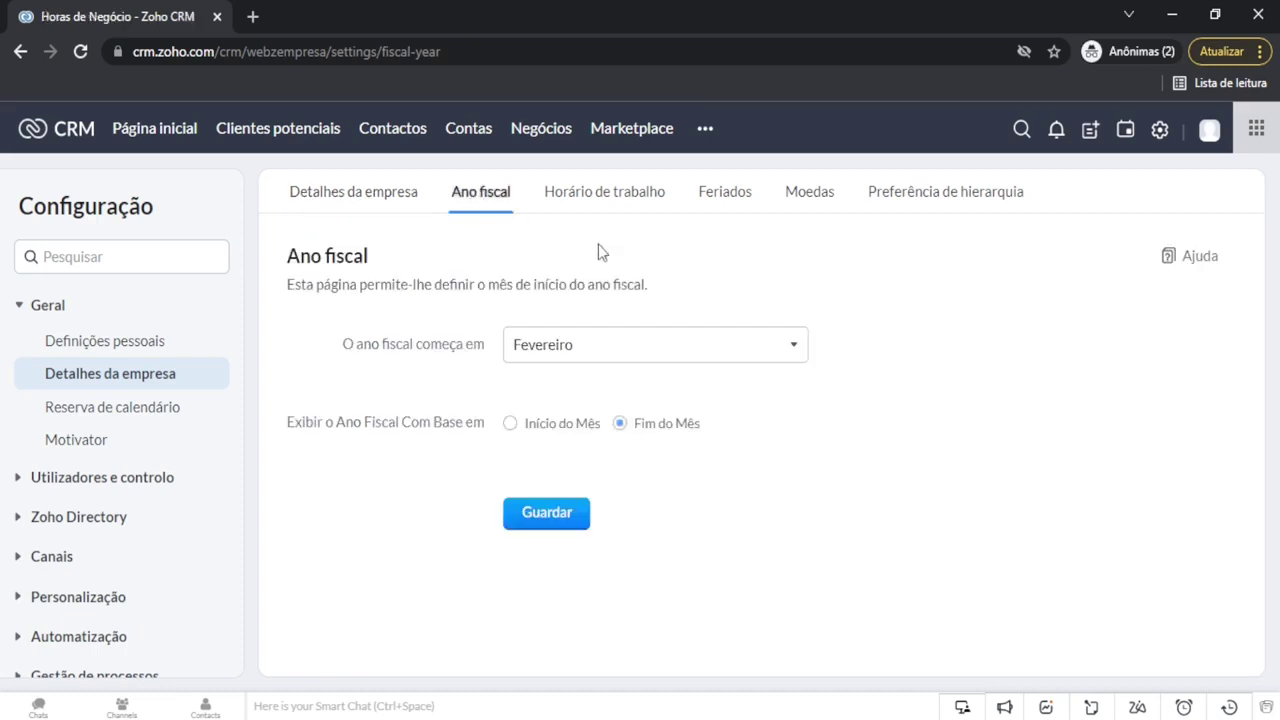
left_click(746, 357)
key("Up")
scroll(496, 466, "down", 3)
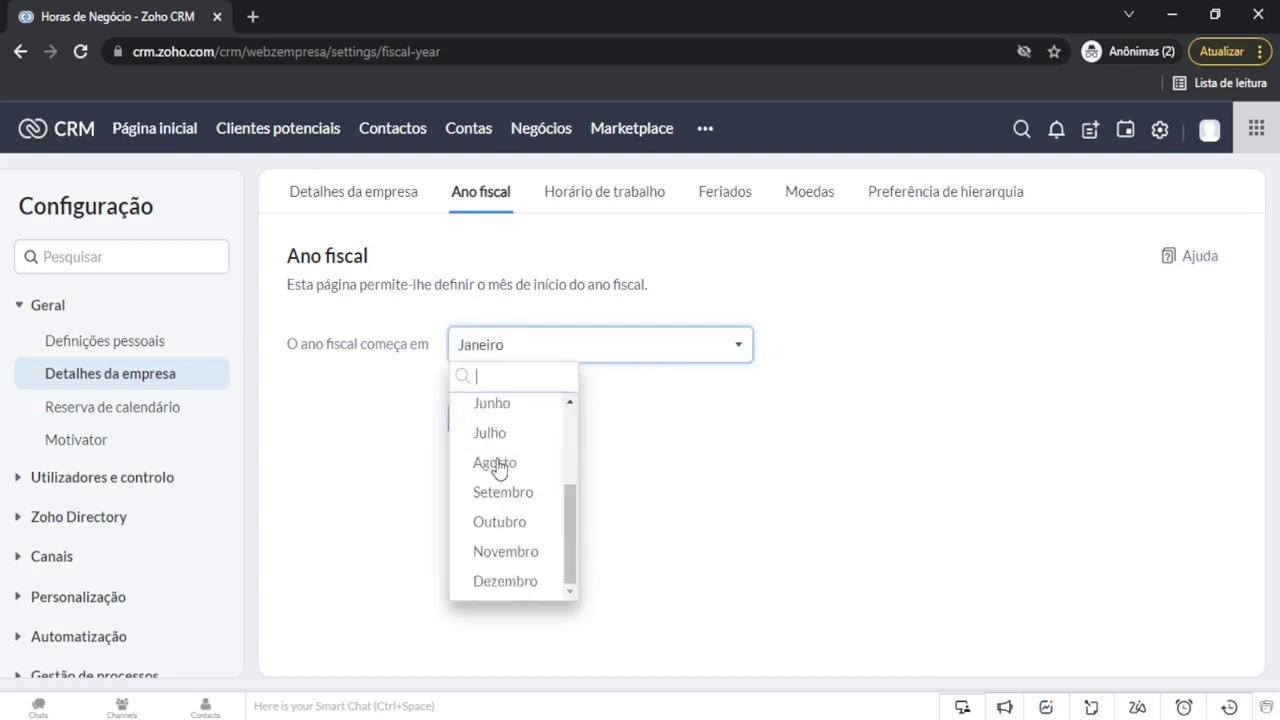
left_click(505, 581)
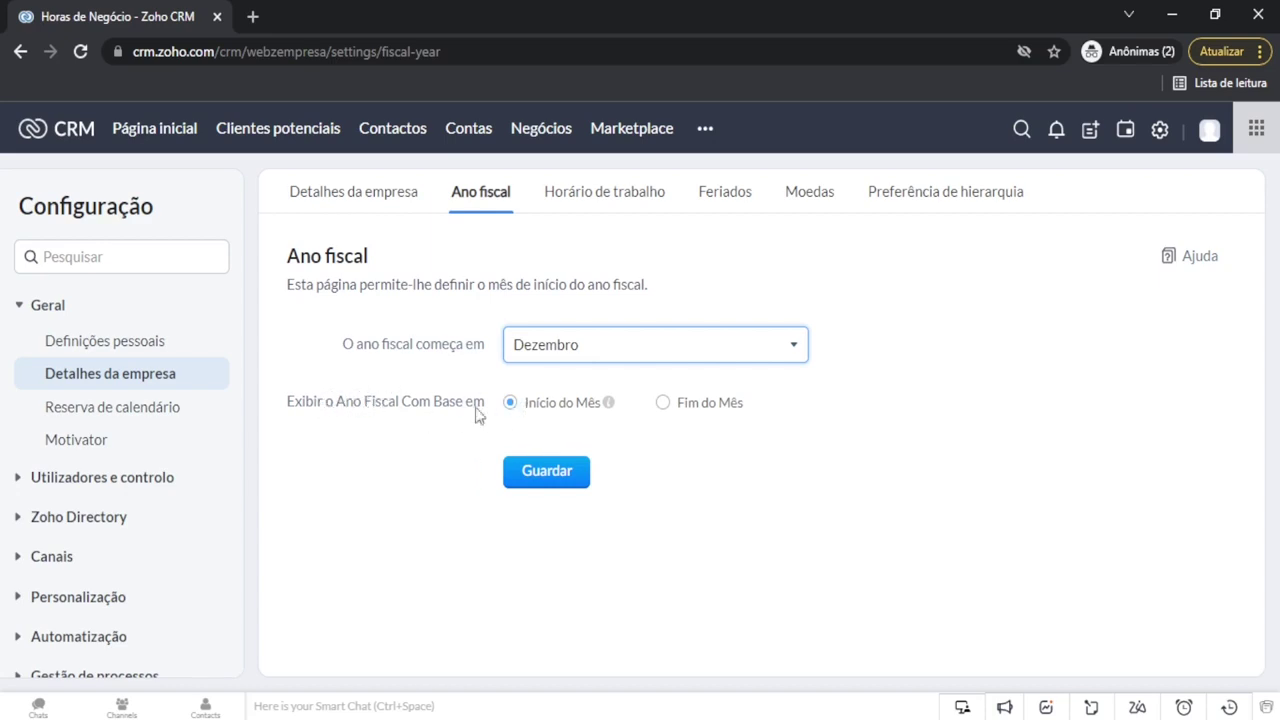
Step: Base the fiscal year display on Fim do Mês, then save and confirm the change
left_click(666, 402)
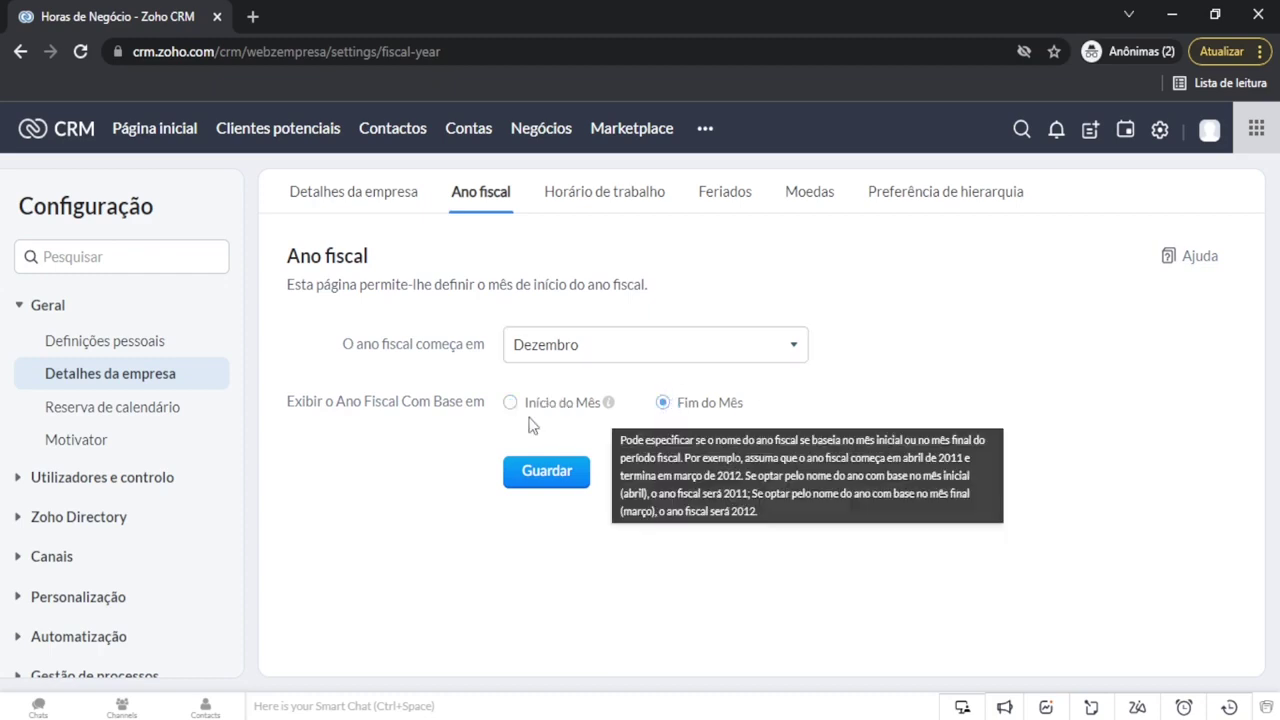
left_click(545, 470)
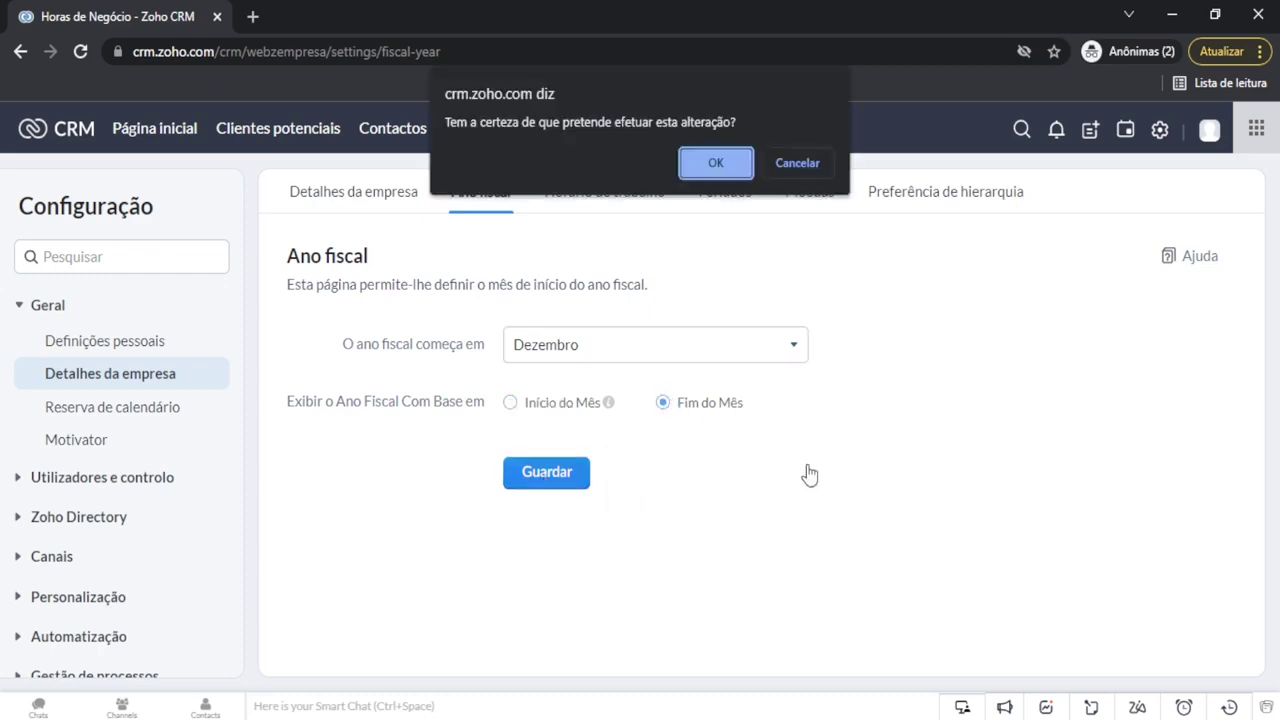
left_click(714, 166)
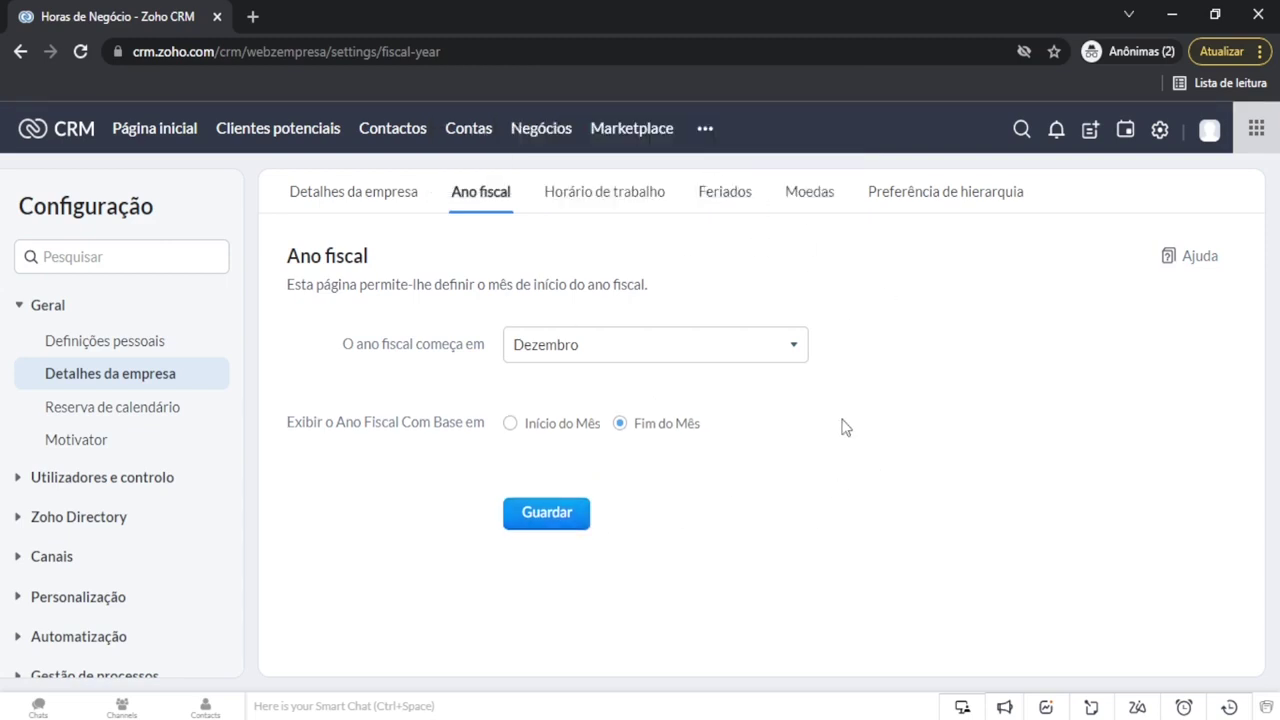
Step: Open the business hours for editing and choose Segundas as the day the week starts
left_click(602, 202)
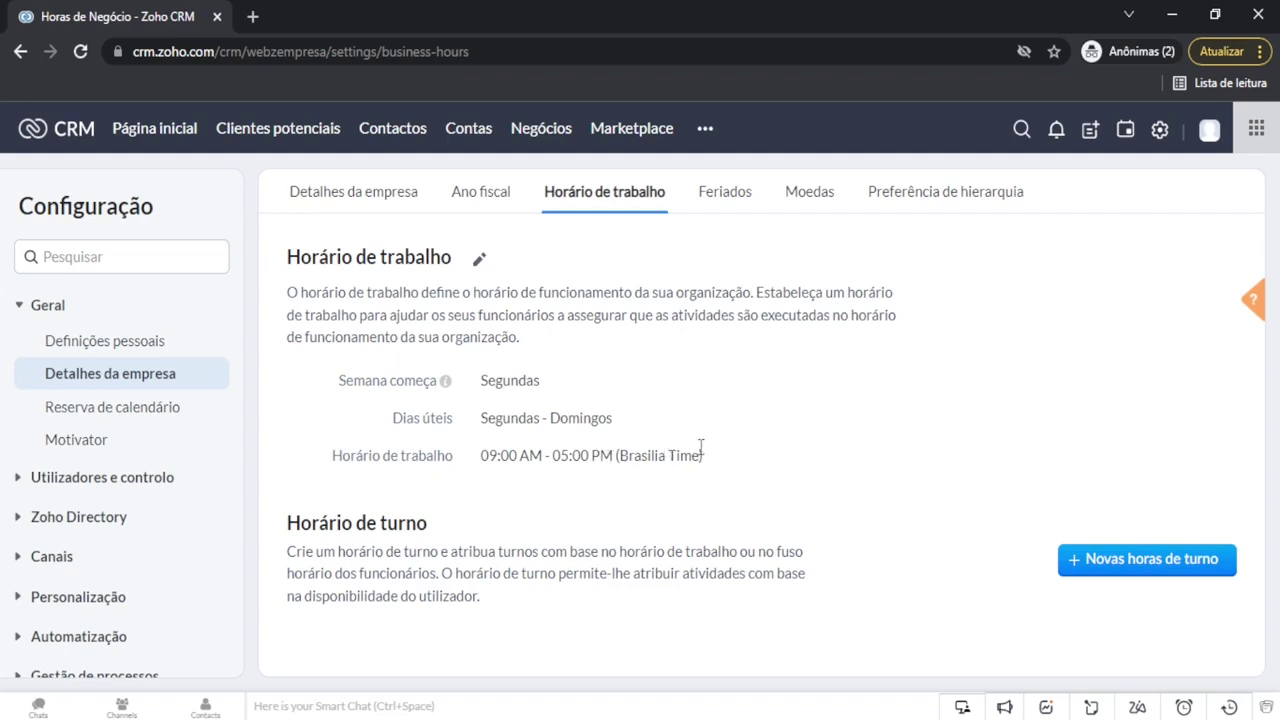
left_click(480, 260)
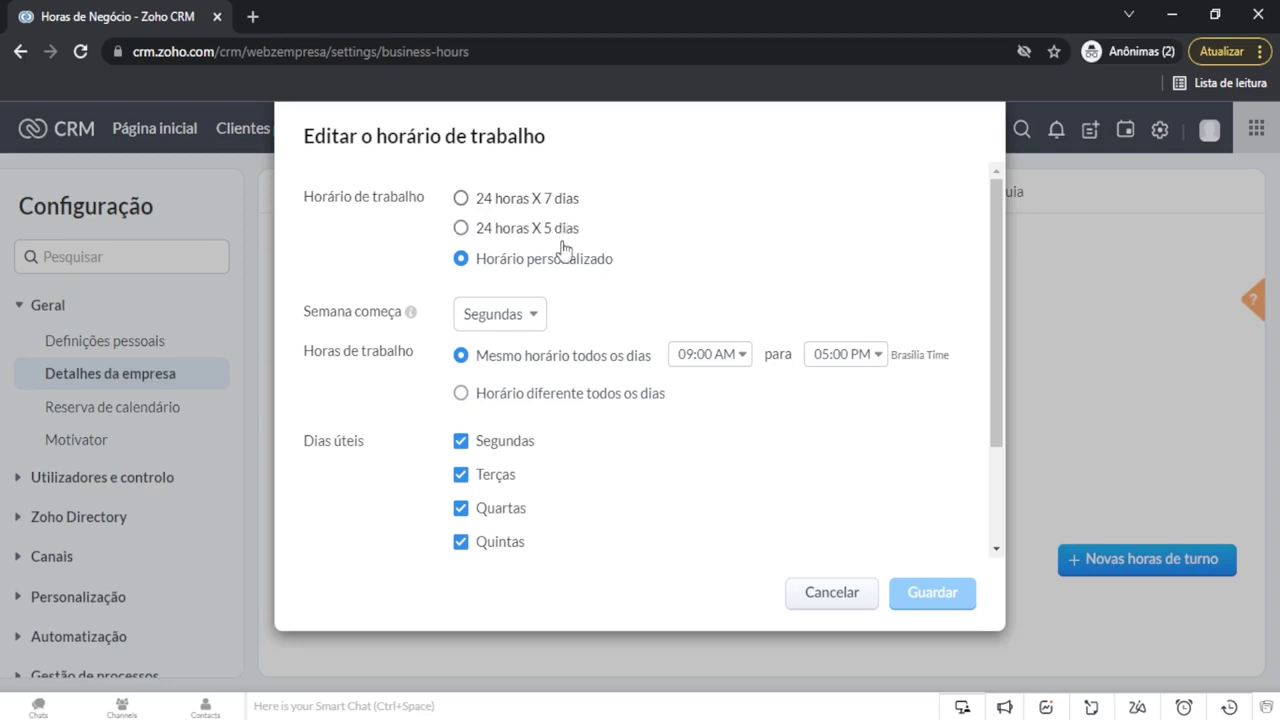
scroll(665, 232, "down", 1)
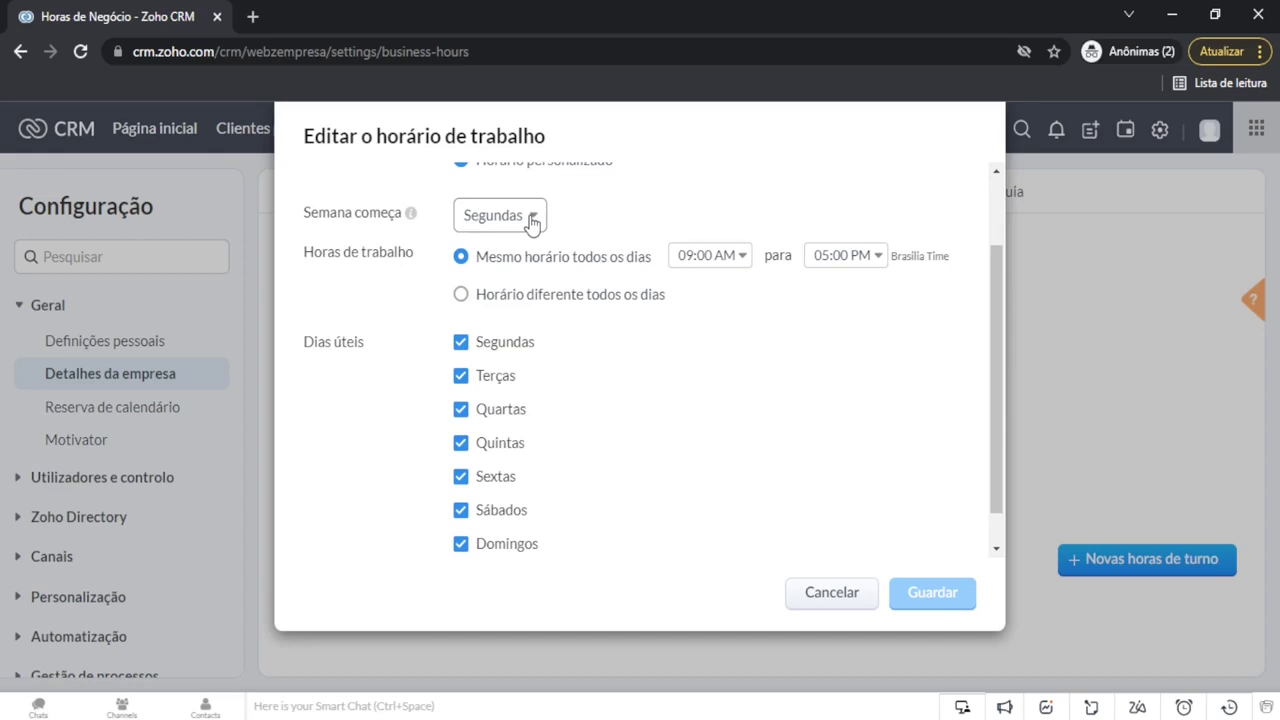
left_click(533, 219)
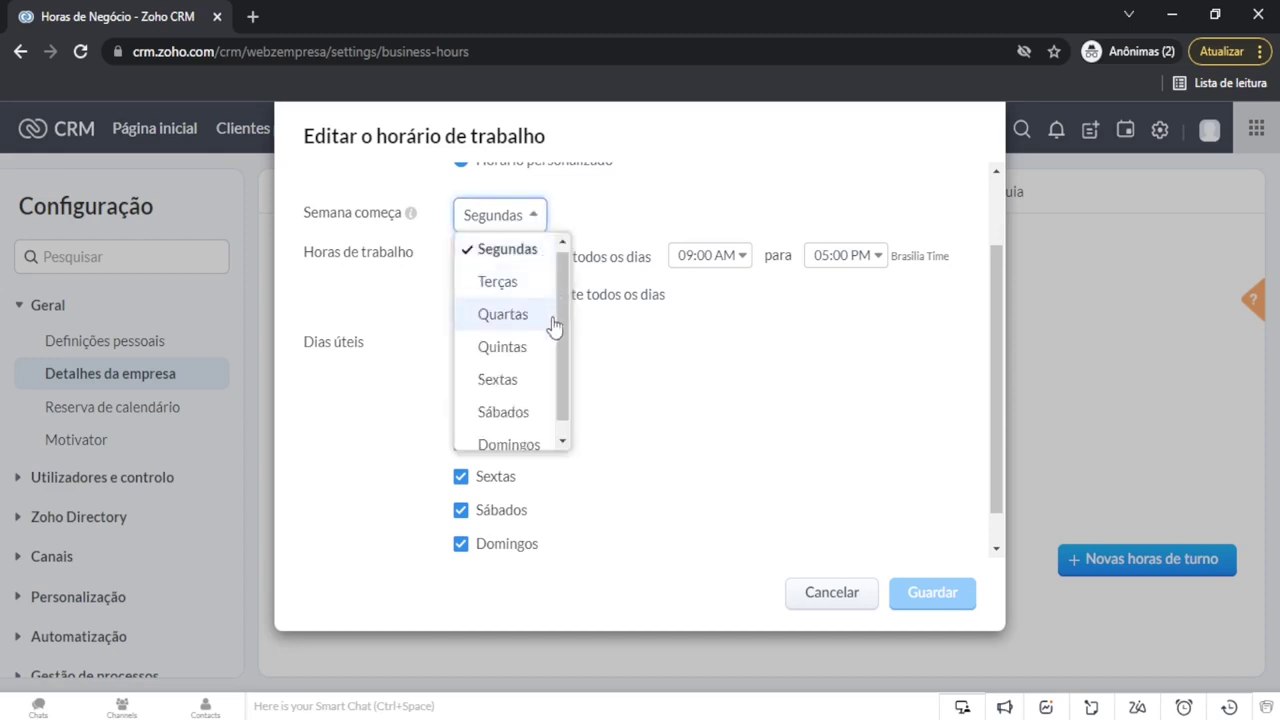
scroll(540, 349, "down", 1)
scroll(514, 330, "up", 1)
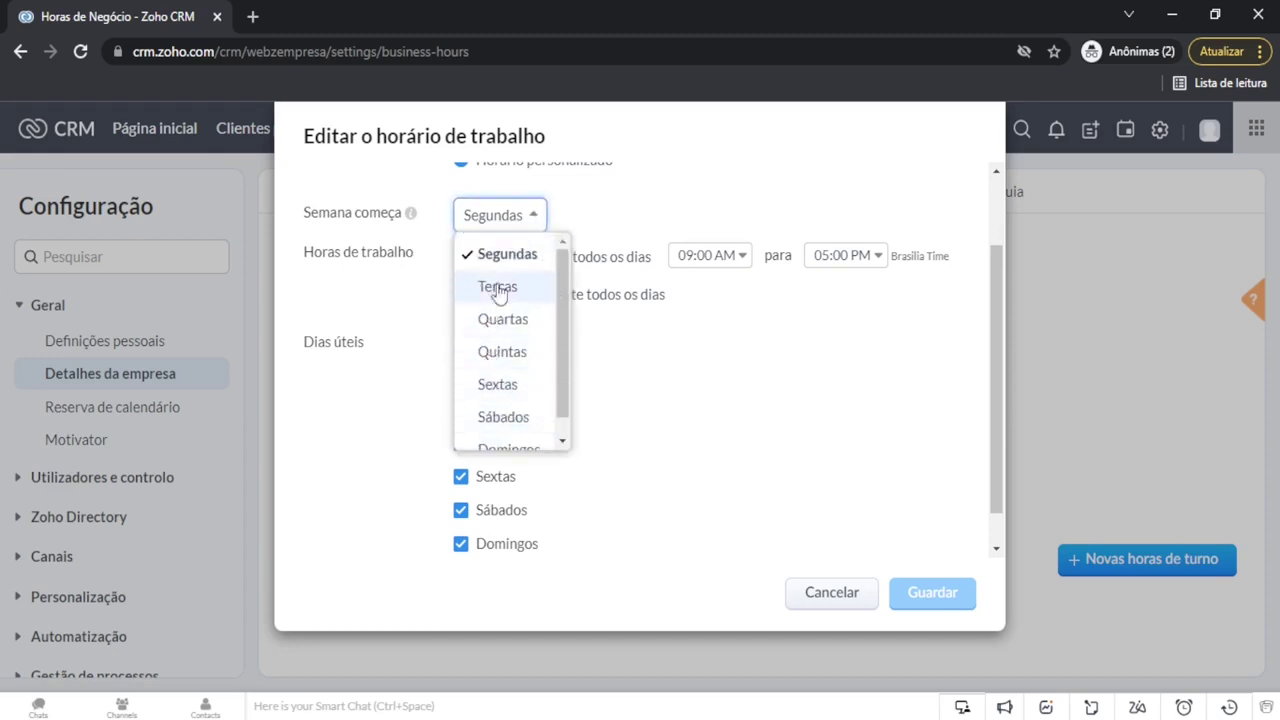
left_click(529, 250)
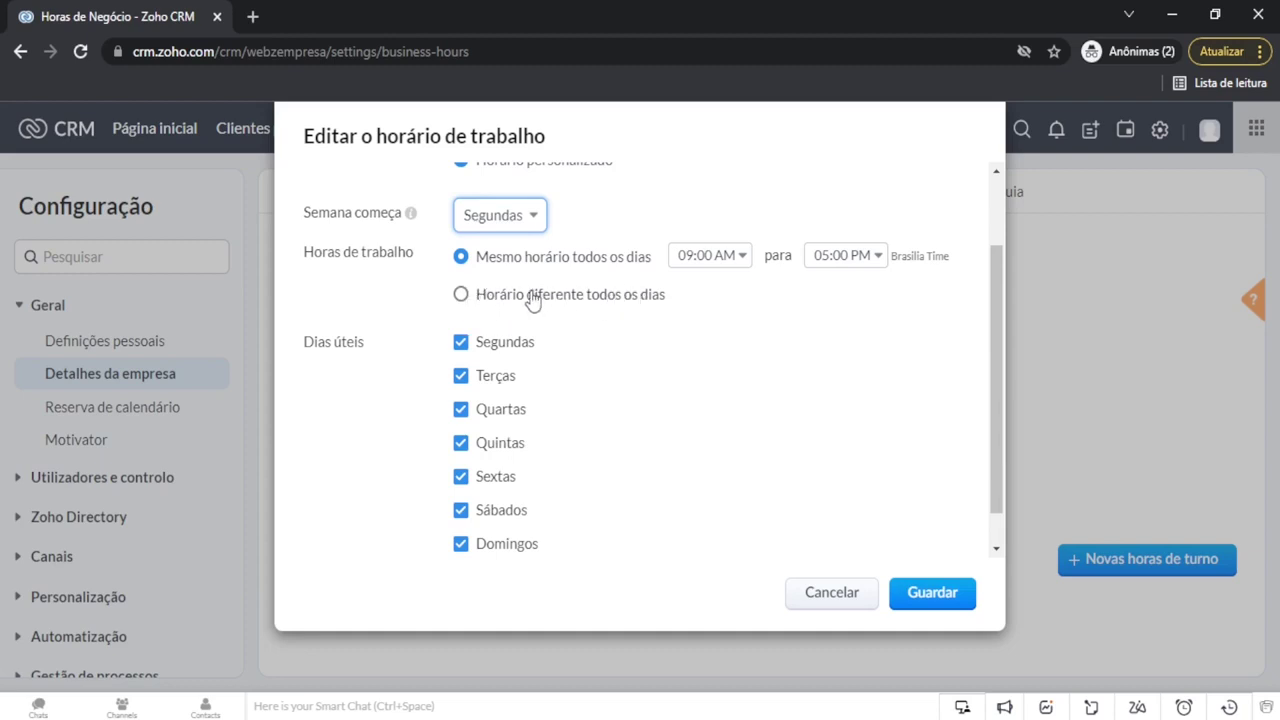
Step: Set the working hours to Horário diferente todos os dias and exclude Domingos from the working days
left_click(498, 298)
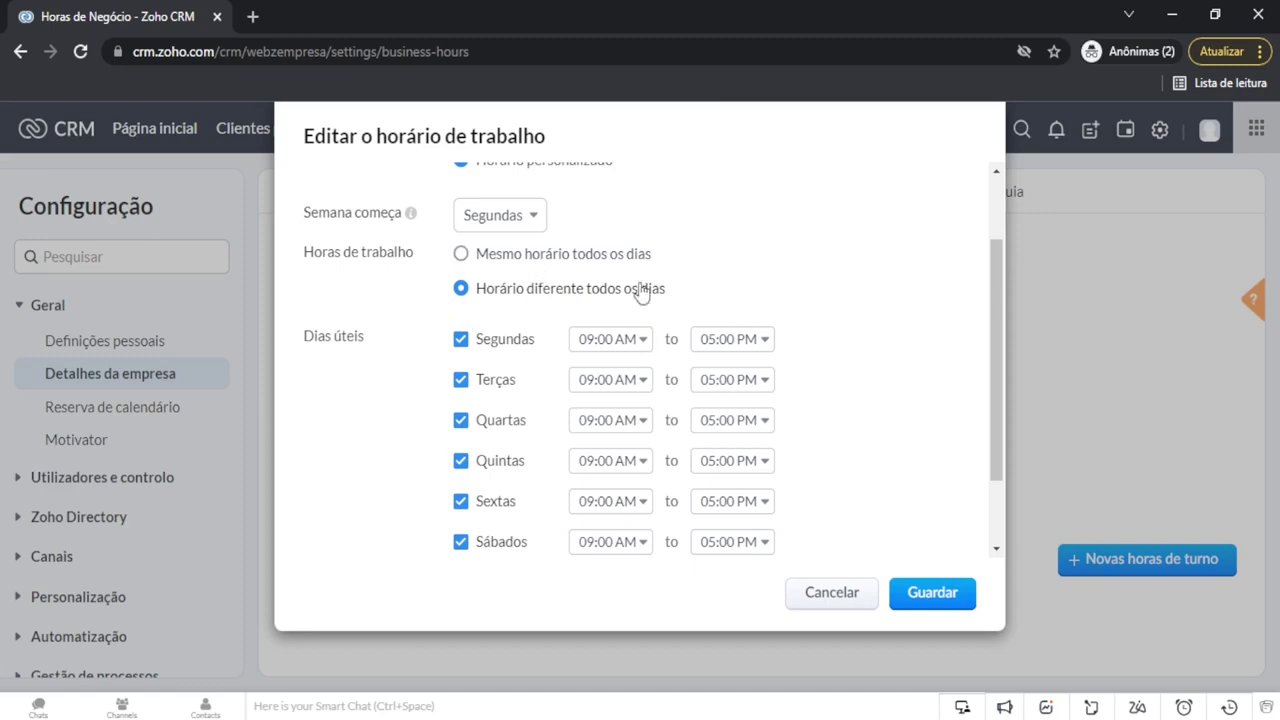
scroll(705, 280, "down", 2)
scroll(465, 400, "up", 4)
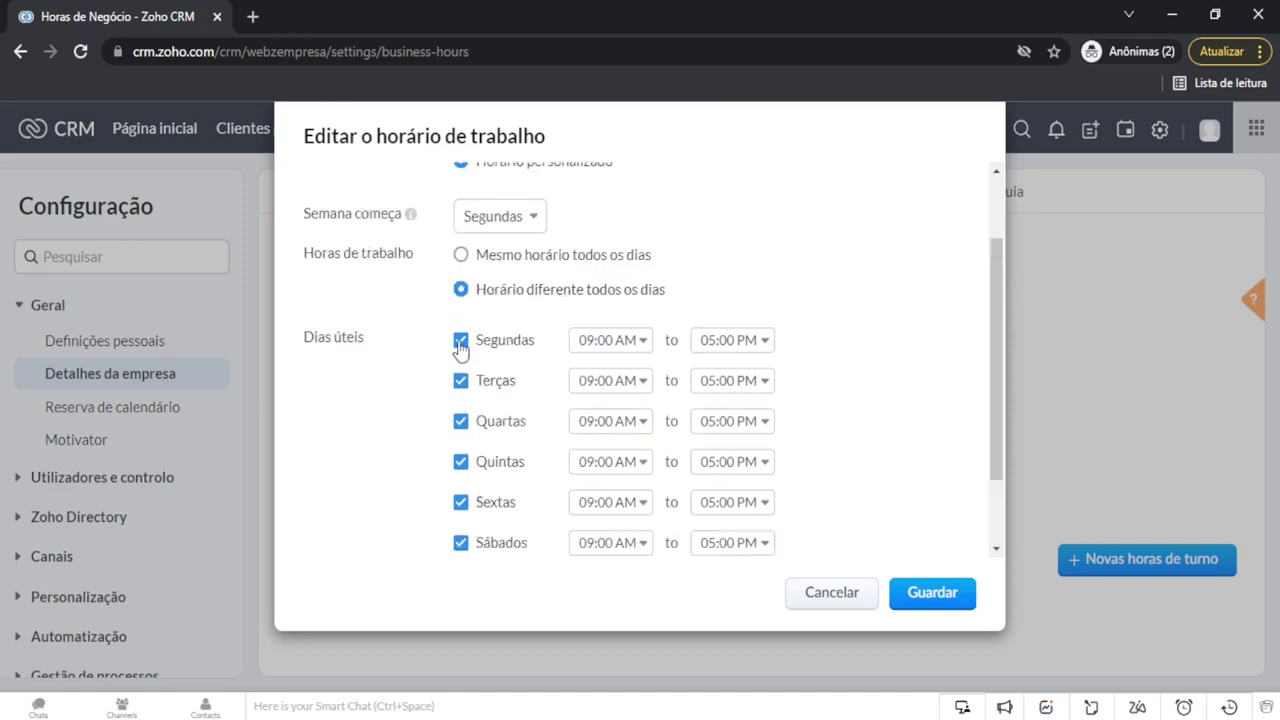
scroll(465, 400, "down", 4)
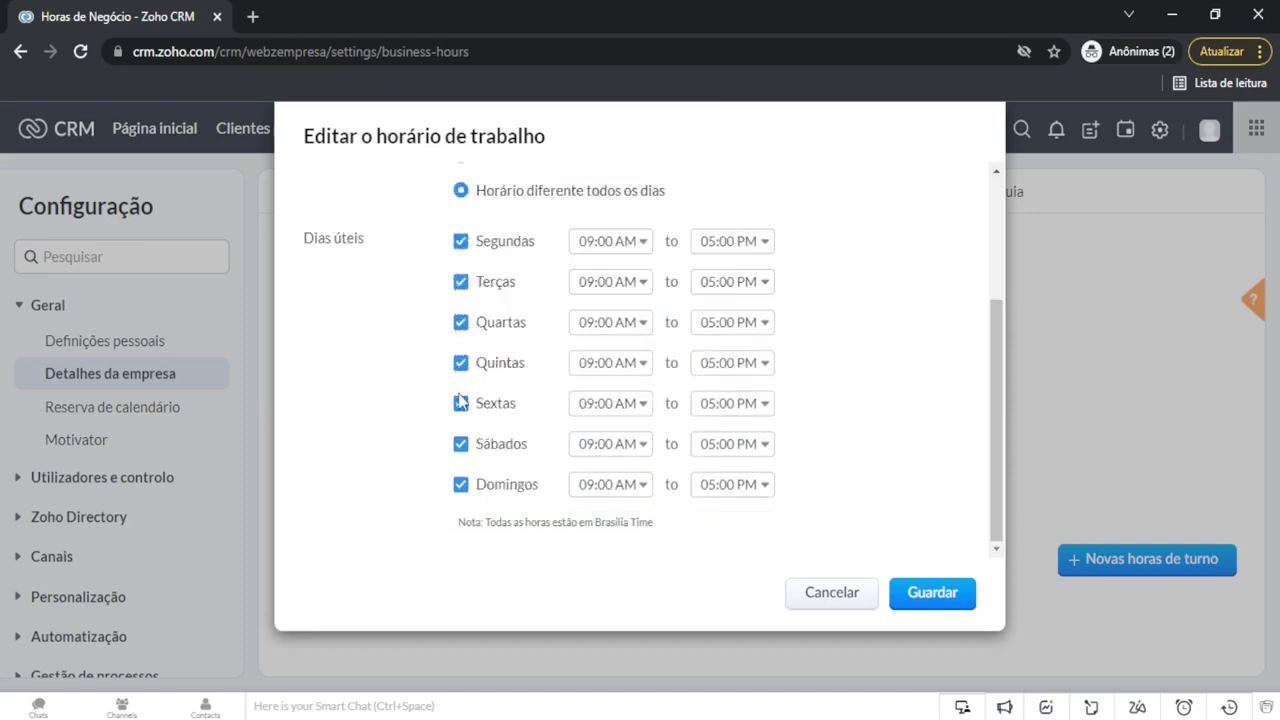
left_click(466, 486)
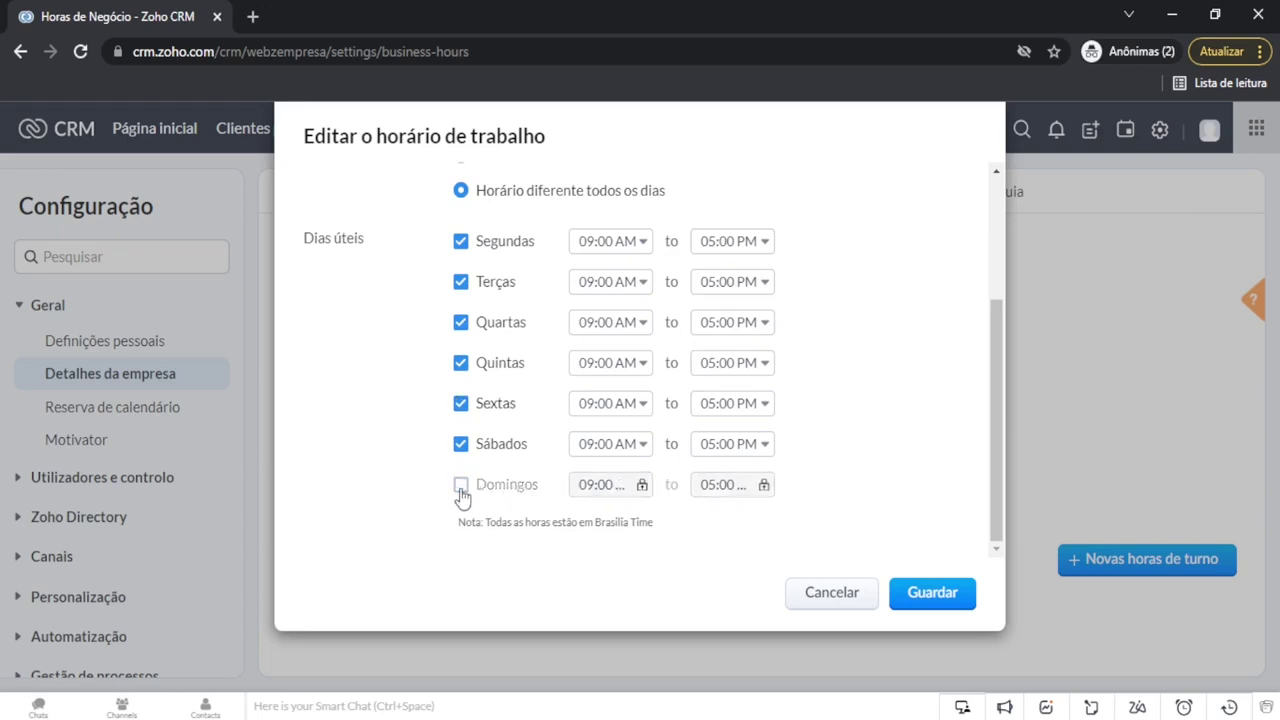
Step: Set the Sábados closing time to 01:00 PM and save the business hours
left_click(757, 443)
scroll(732, 535, "up", 2)
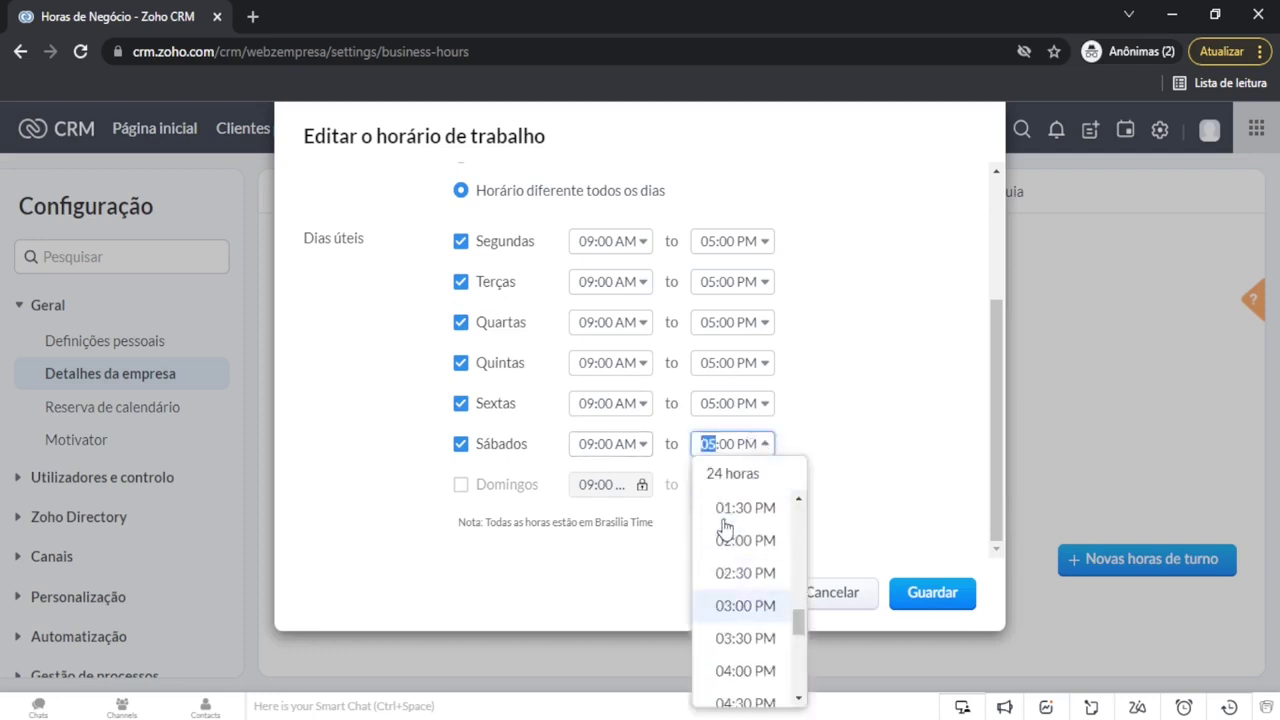
scroll(726, 545, "up", 2)
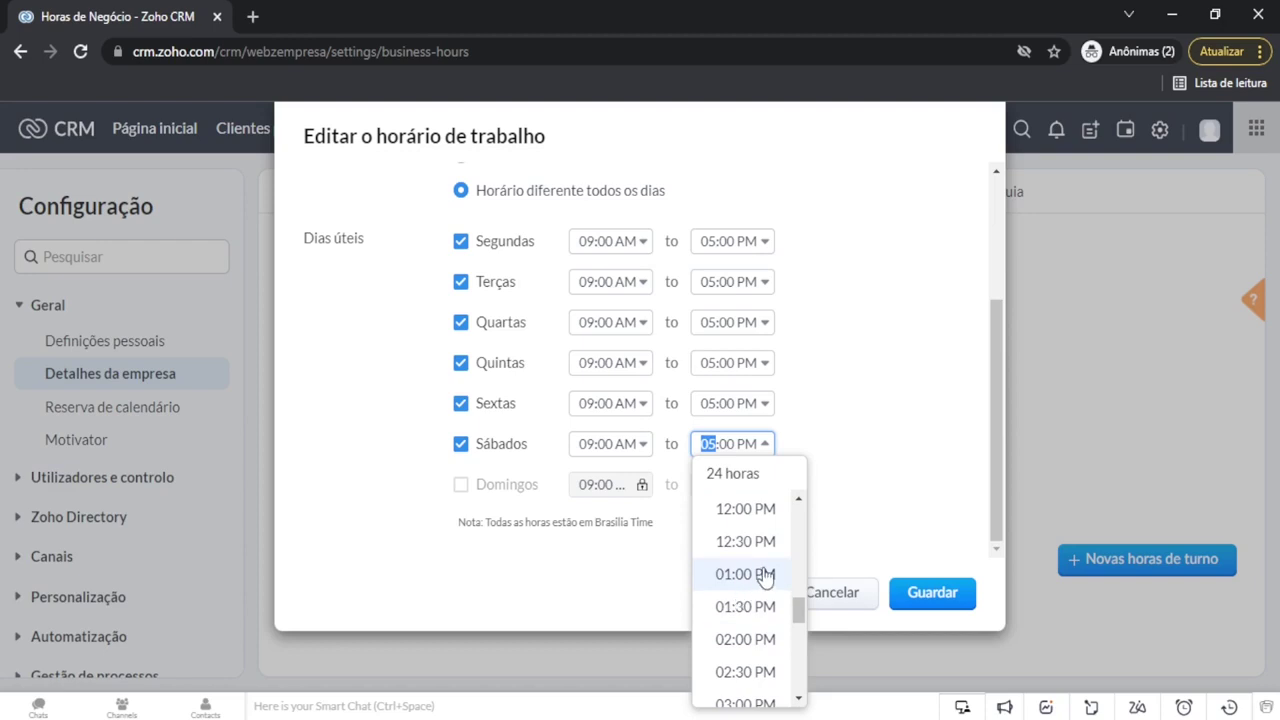
left_click(741, 578)
left_click(929, 598)
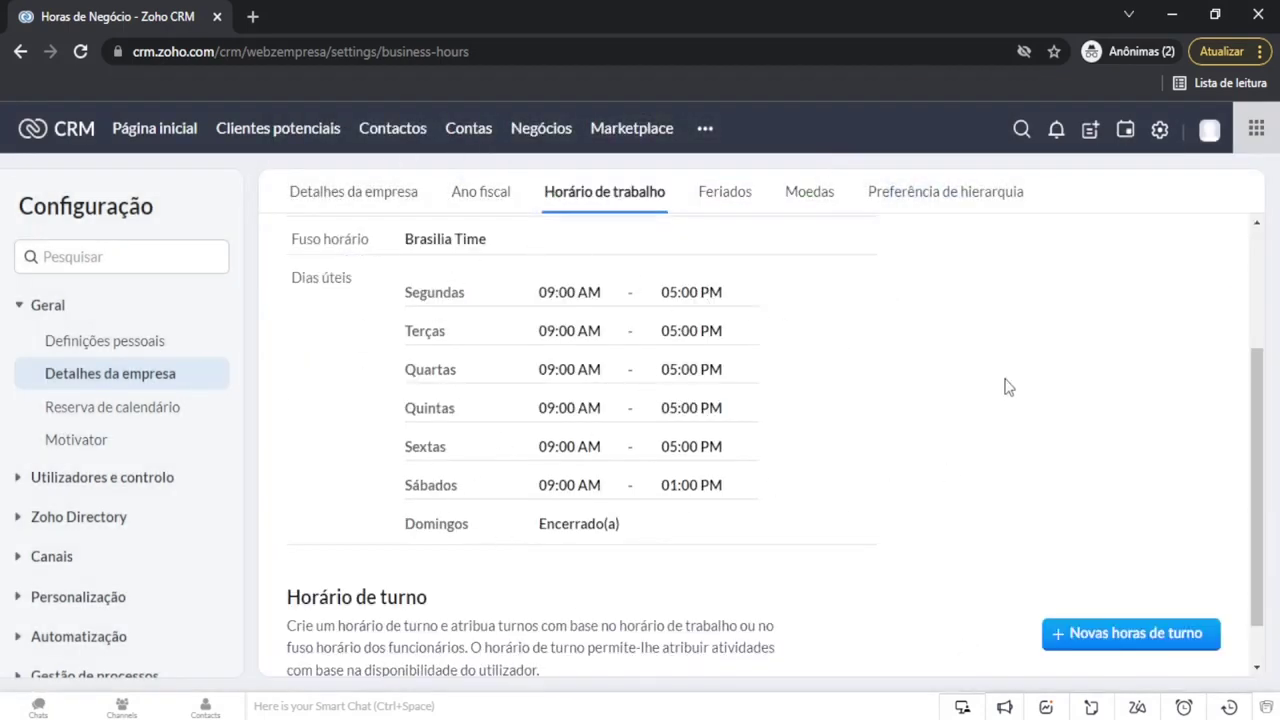
Step: Review the saved business hours, then start a new shift schedule named Turno de Vendas
scroll(1006, 388, "down", 1)
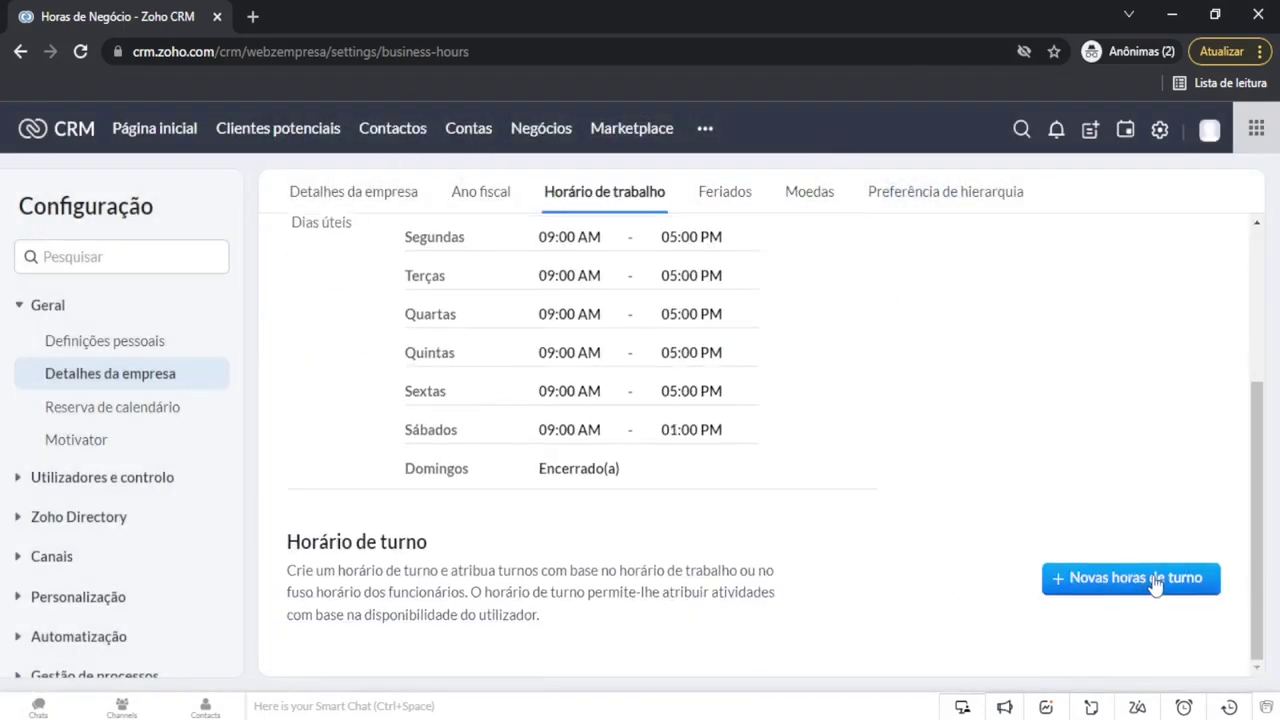
scroll(1011, 427, "up", 5)
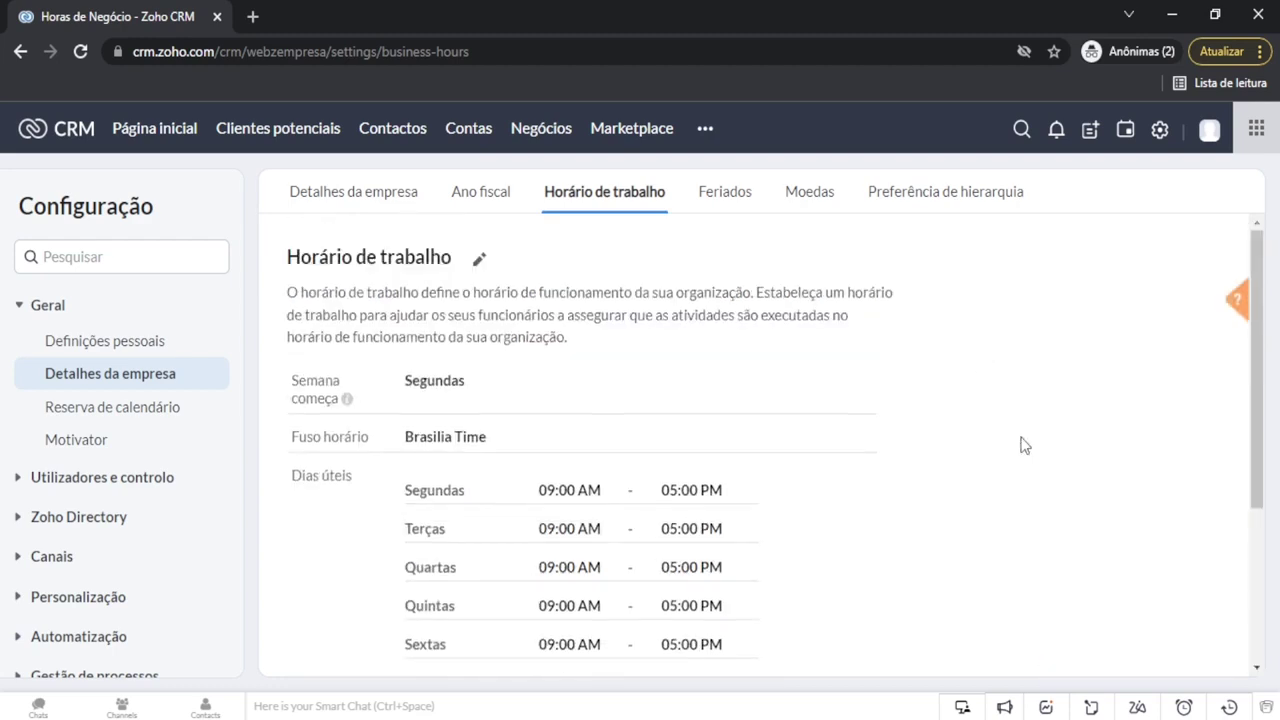
scroll(1023, 445, "down", 5)
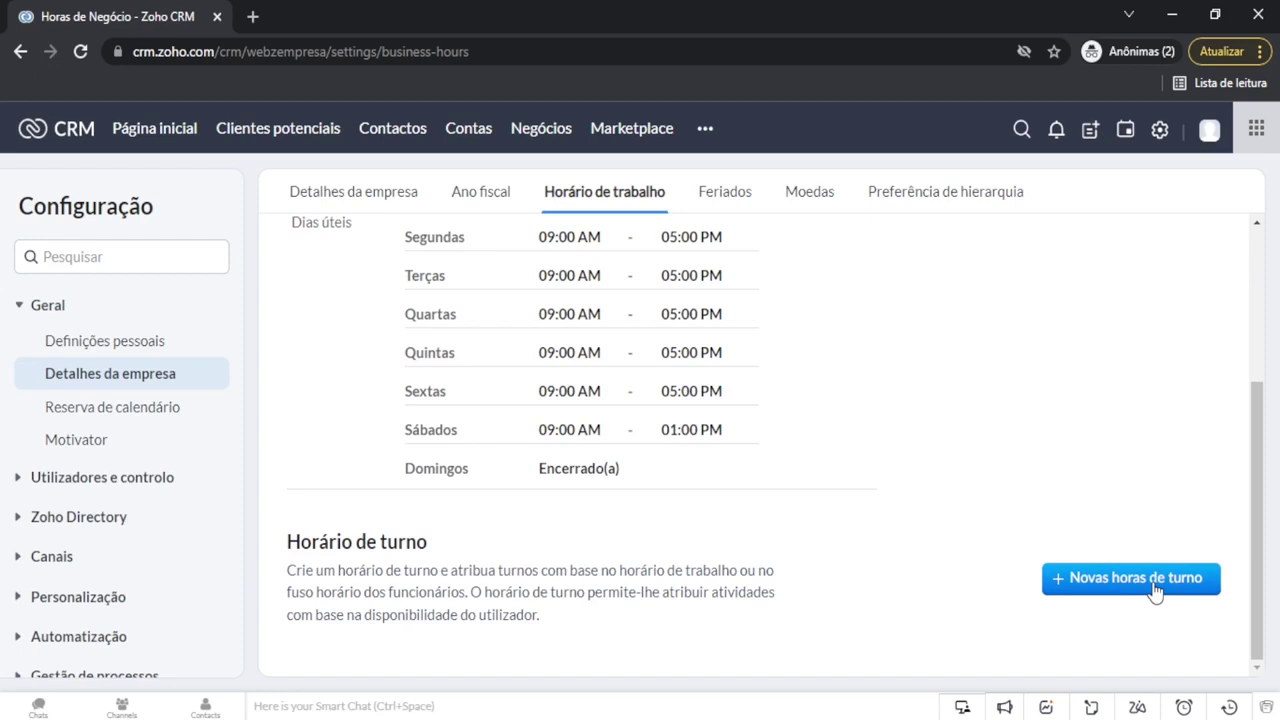
scroll(1131, 557, "up", 4)
scroll(1007, 438, "down", 2)
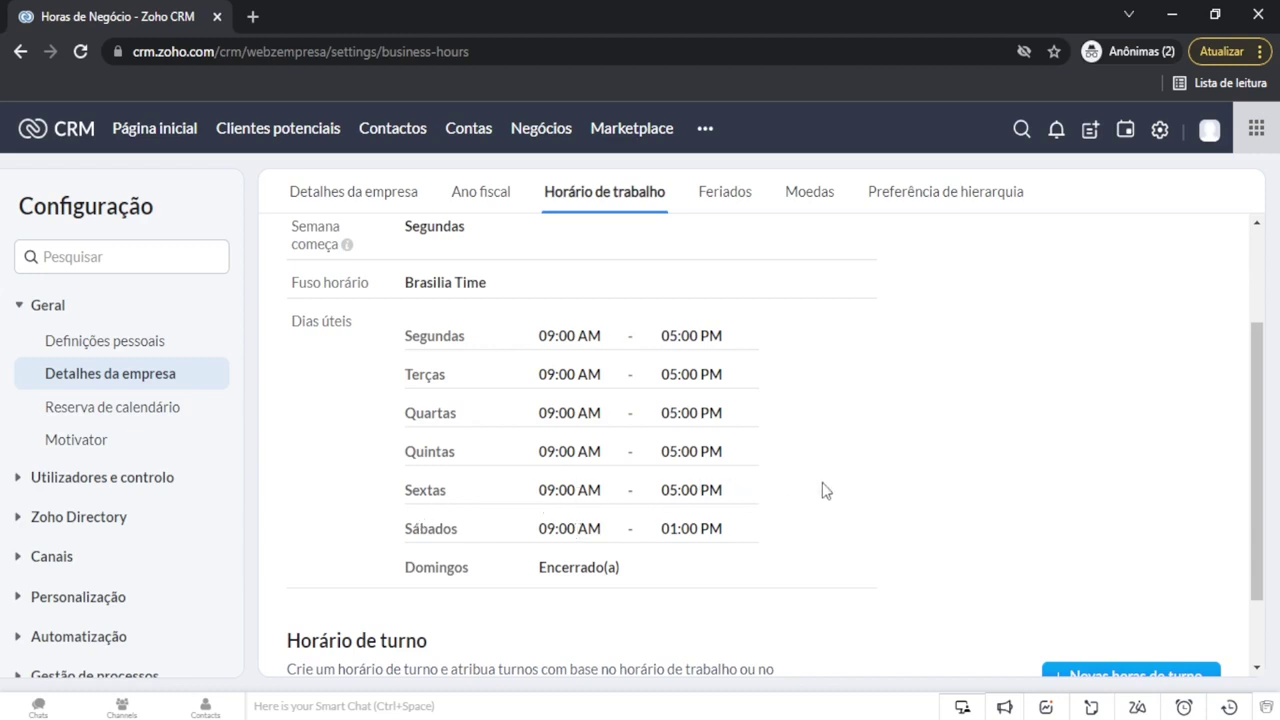
scroll(824, 490, "down", 2)
left_click(1122, 588)
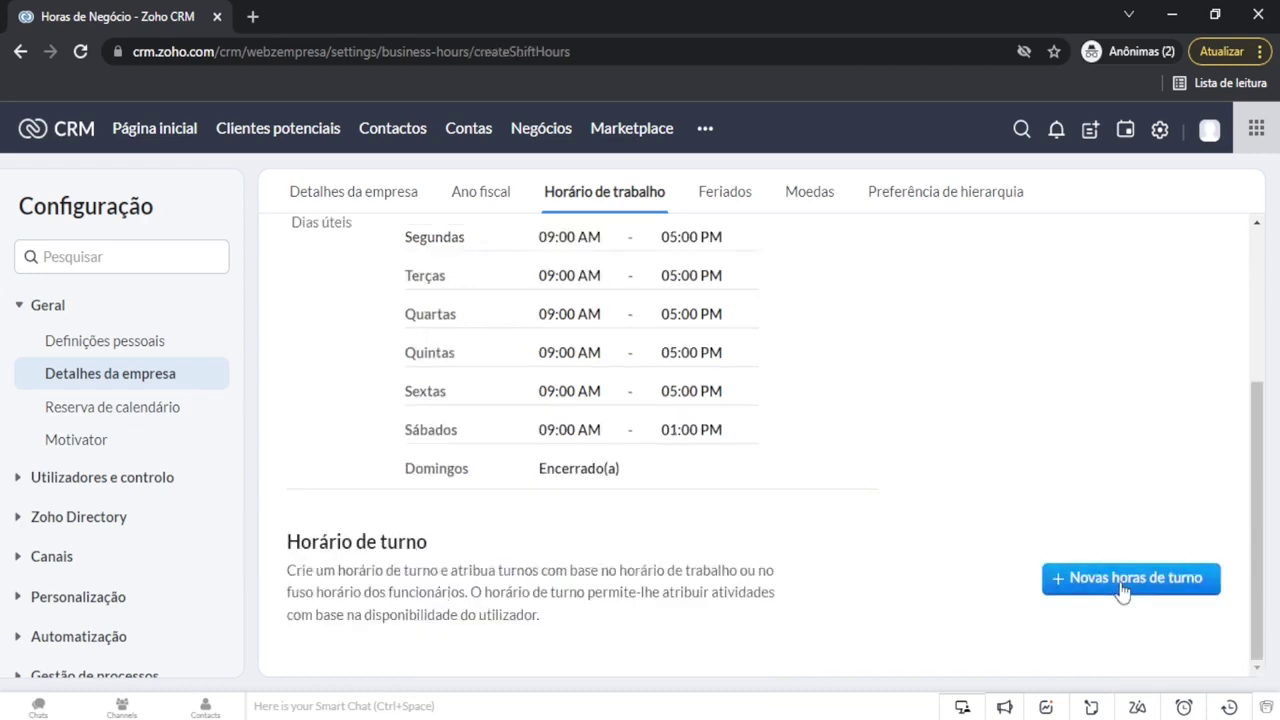
type("Turno")
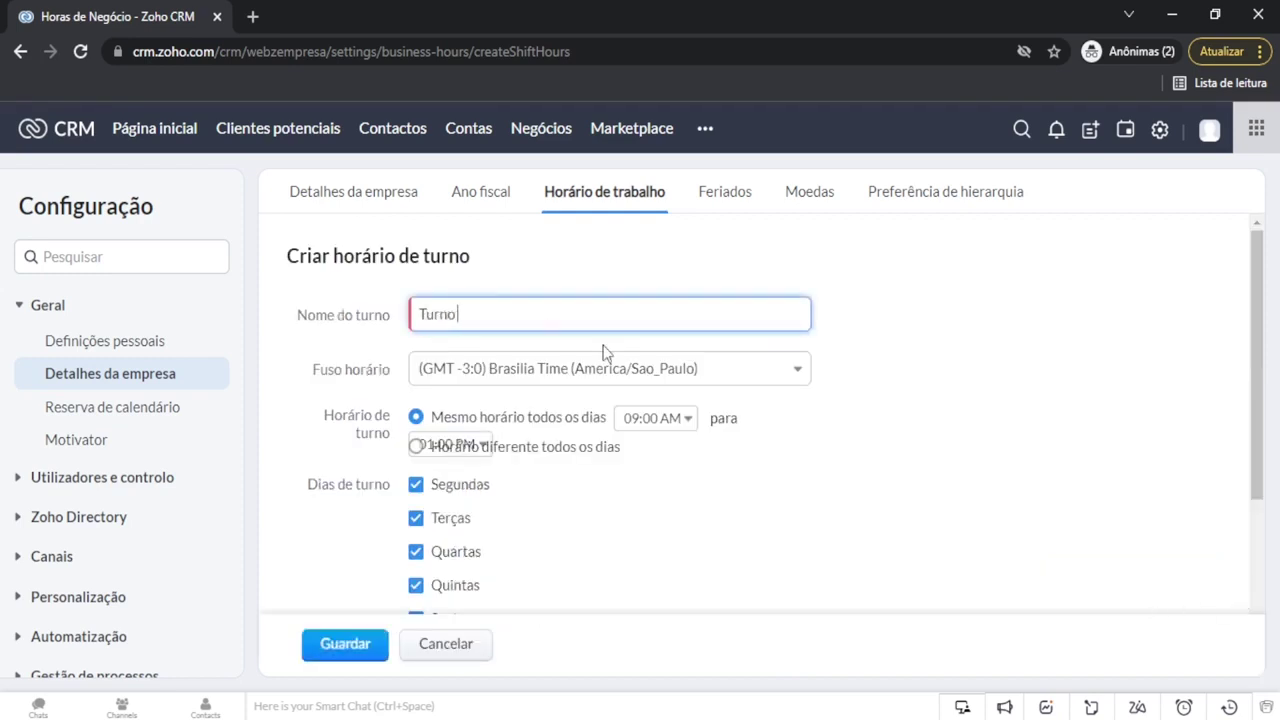
type(" de Ven")
key("BackSpace")
type("endas")
Step: Check the shift's time zone choices, keeping (GMT -3:0) Brasilia Time (America/Sao_Paulo), and exclude Sábados from the shift days
scroll(863, 251, "down", 1)
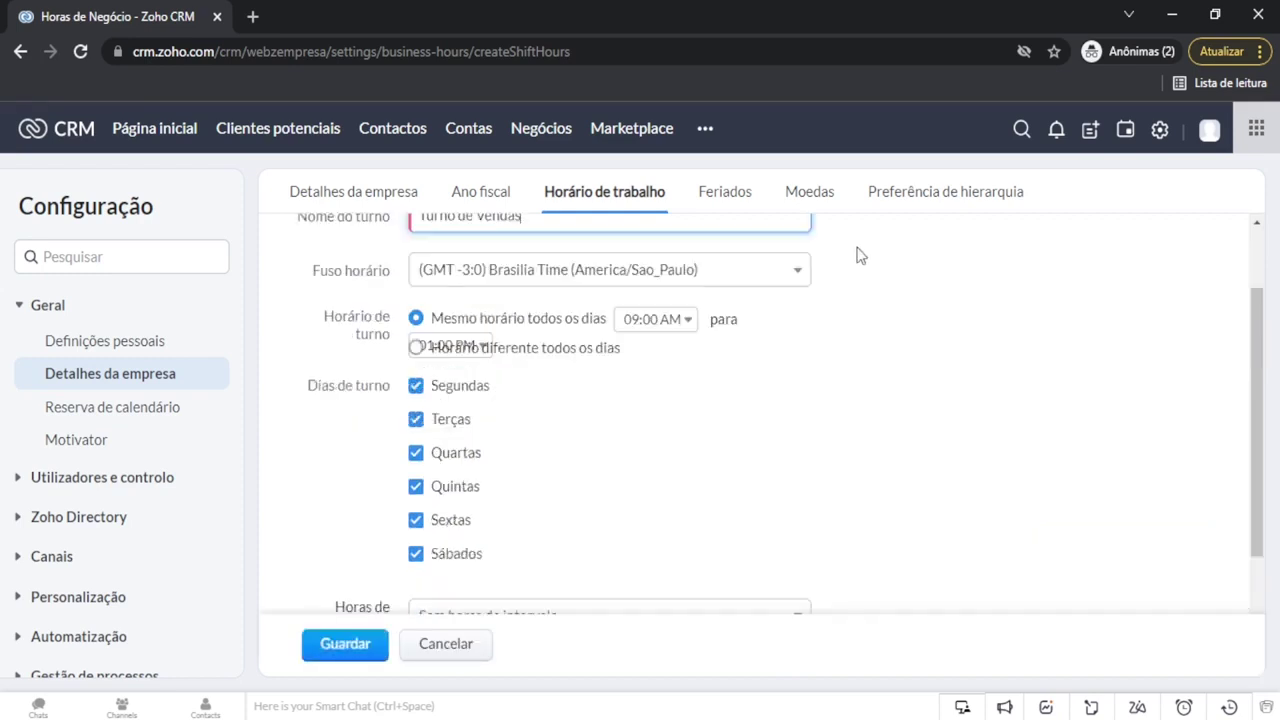
left_click(791, 276)
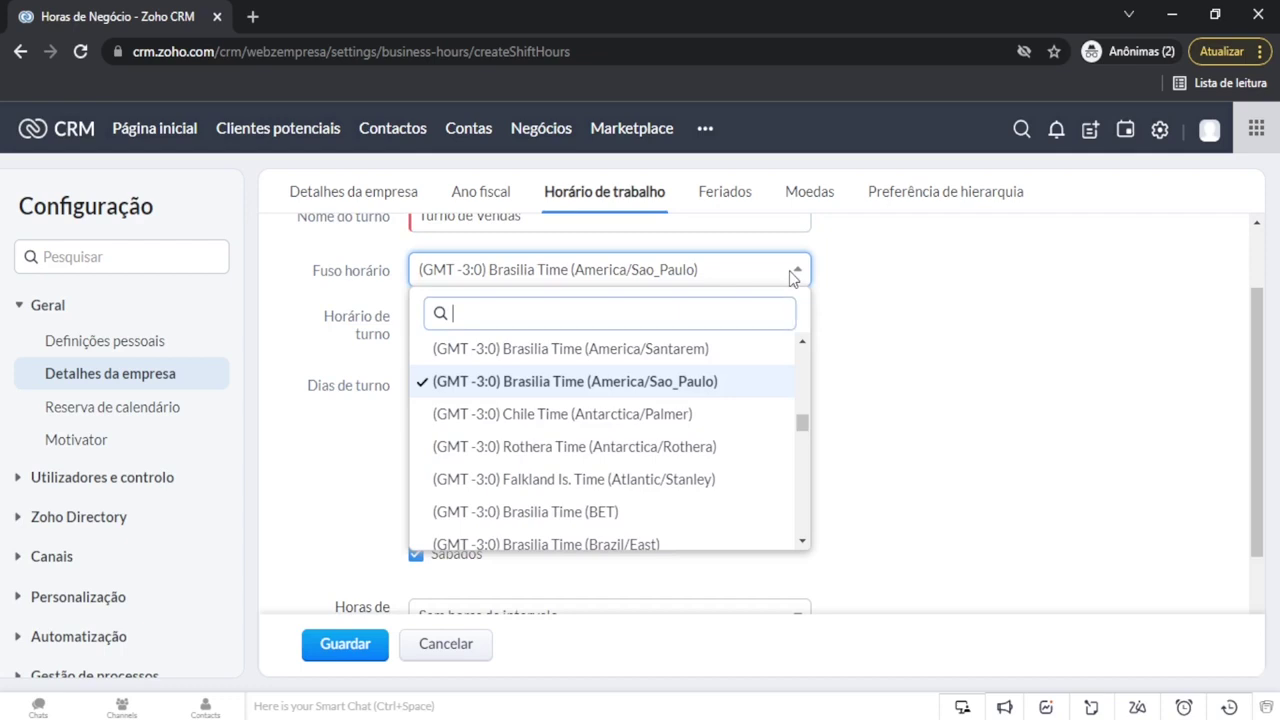
left_click(803, 268)
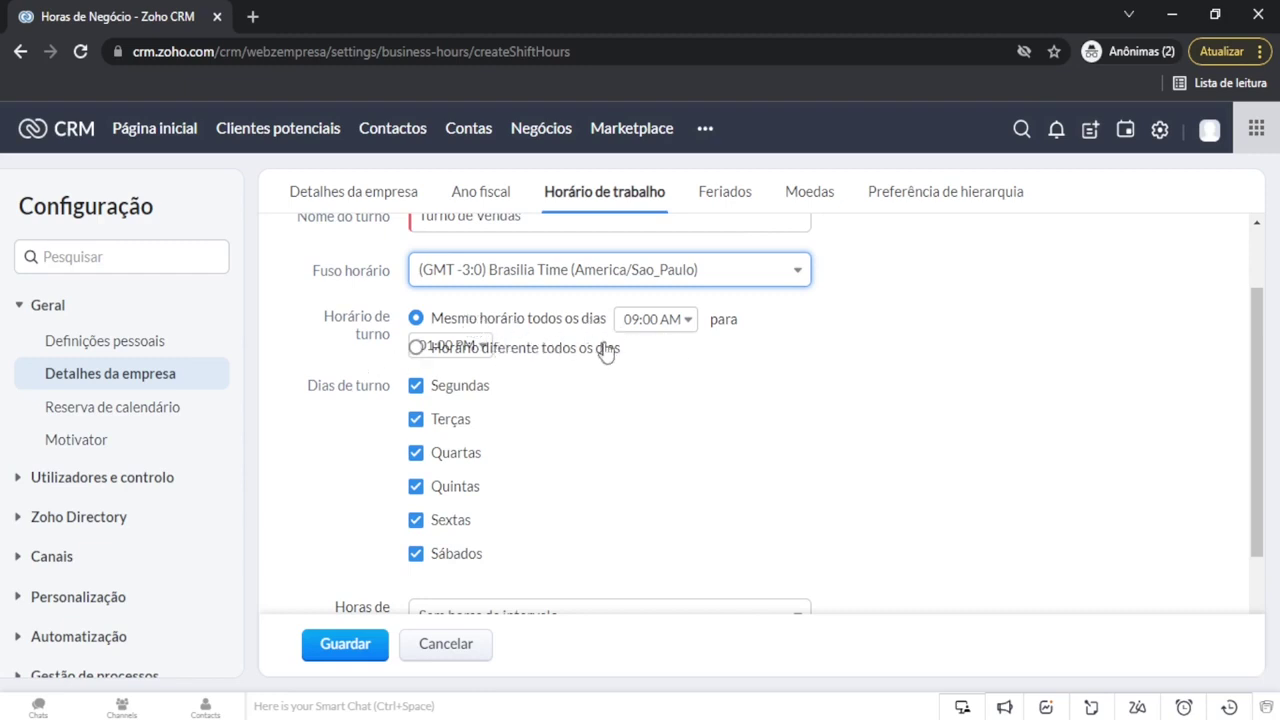
scroll(560, 417, "down", 2)
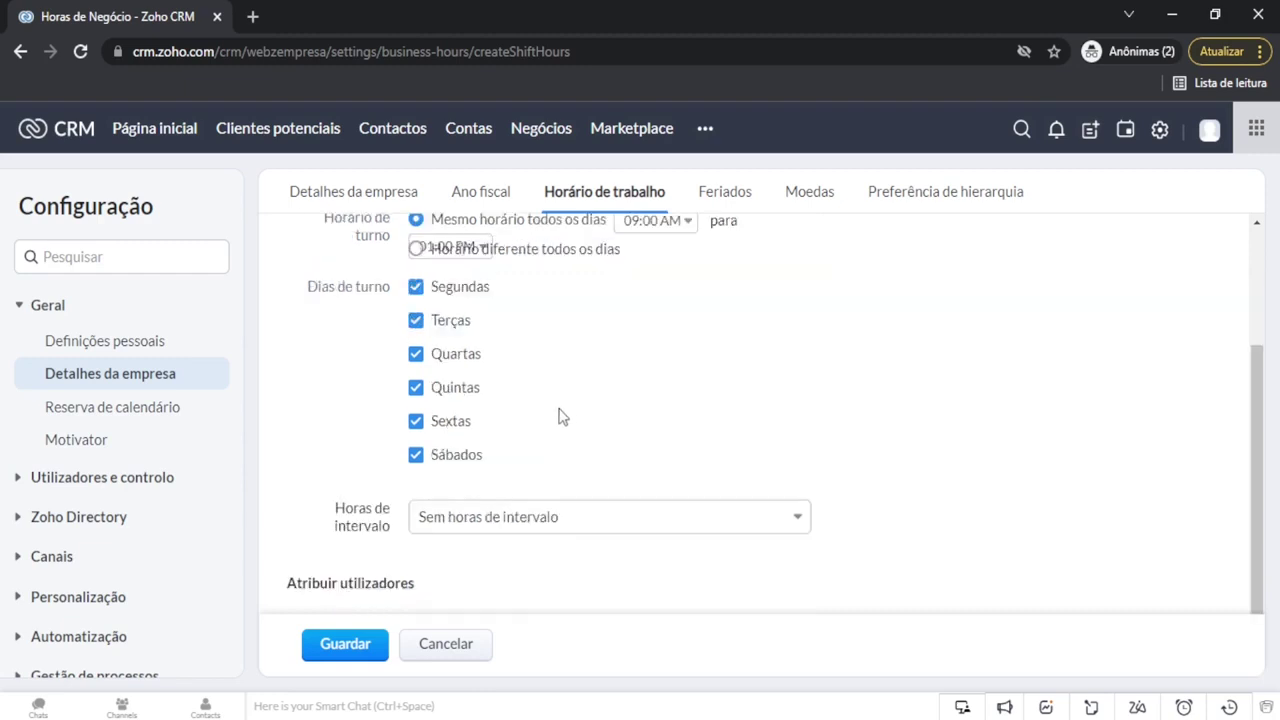
left_click(416, 378)
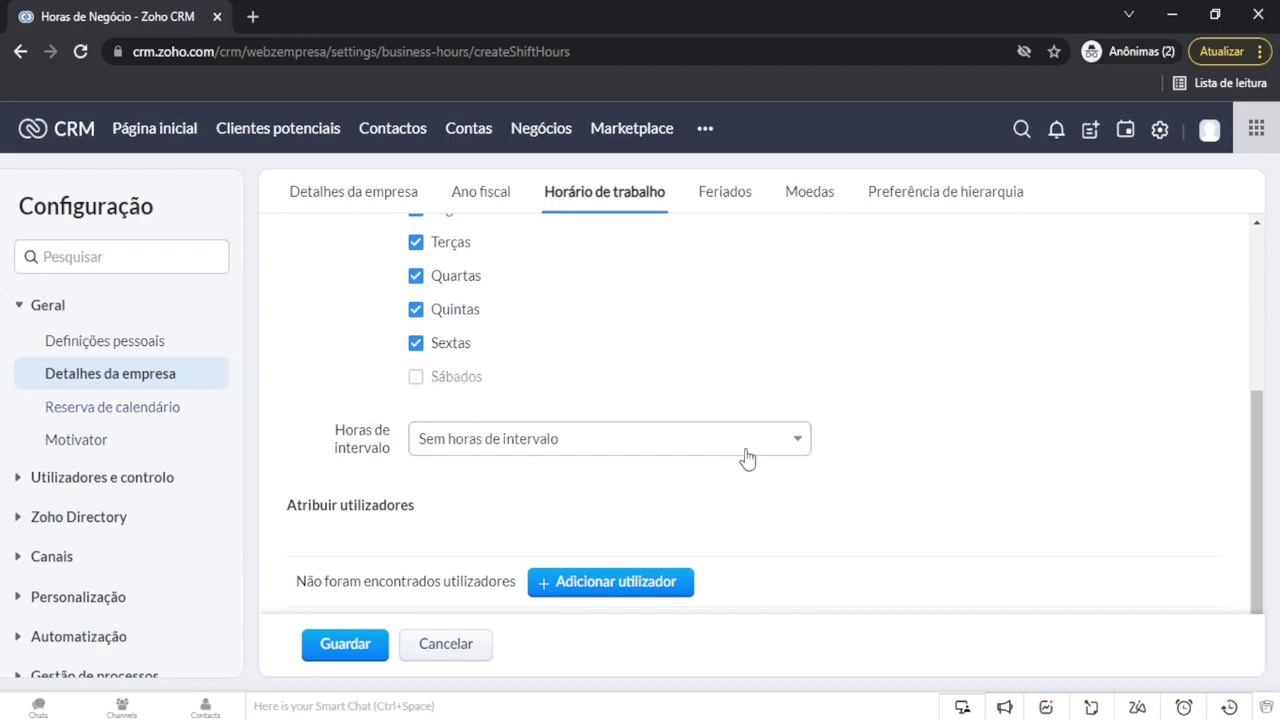
Step: Add a first break using Mesmo horário todos os dias, running from 12:30 PM to 01:00 PM
left_click(779, 448)
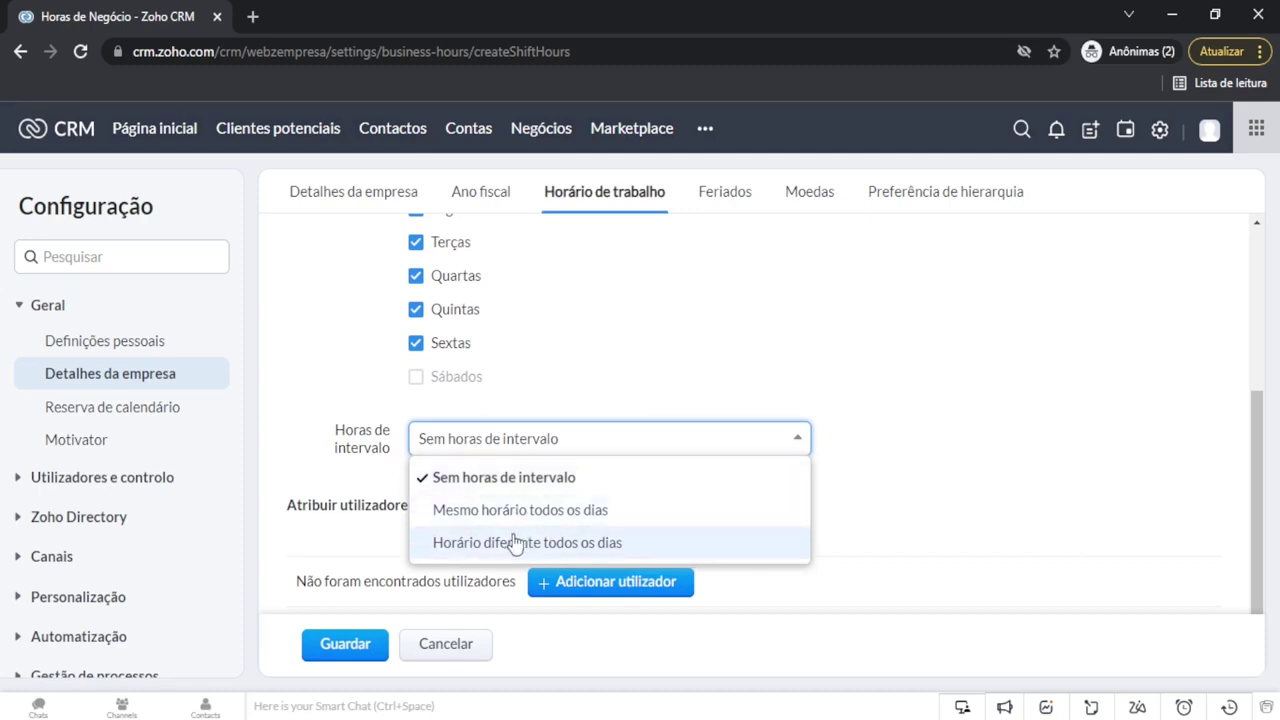
left_click(709, 512)
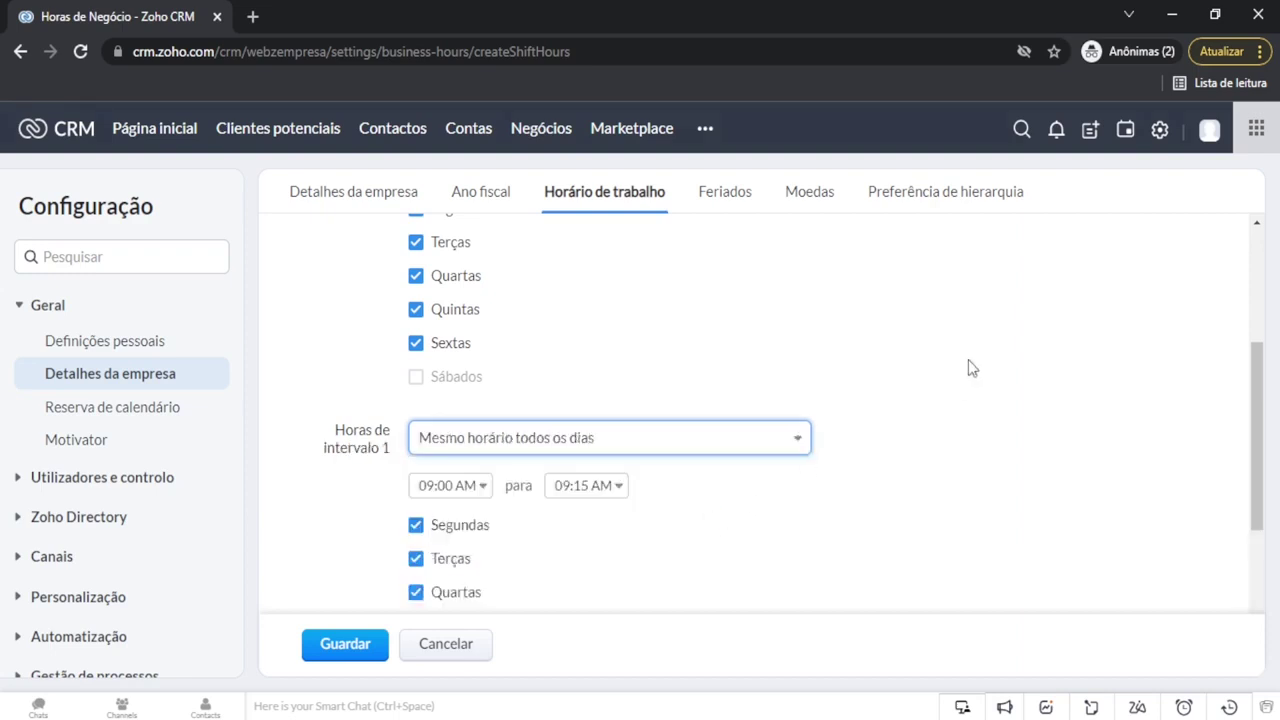
scroll(968, 368, "down", 2)
scroll(897, 385, "up", 1)
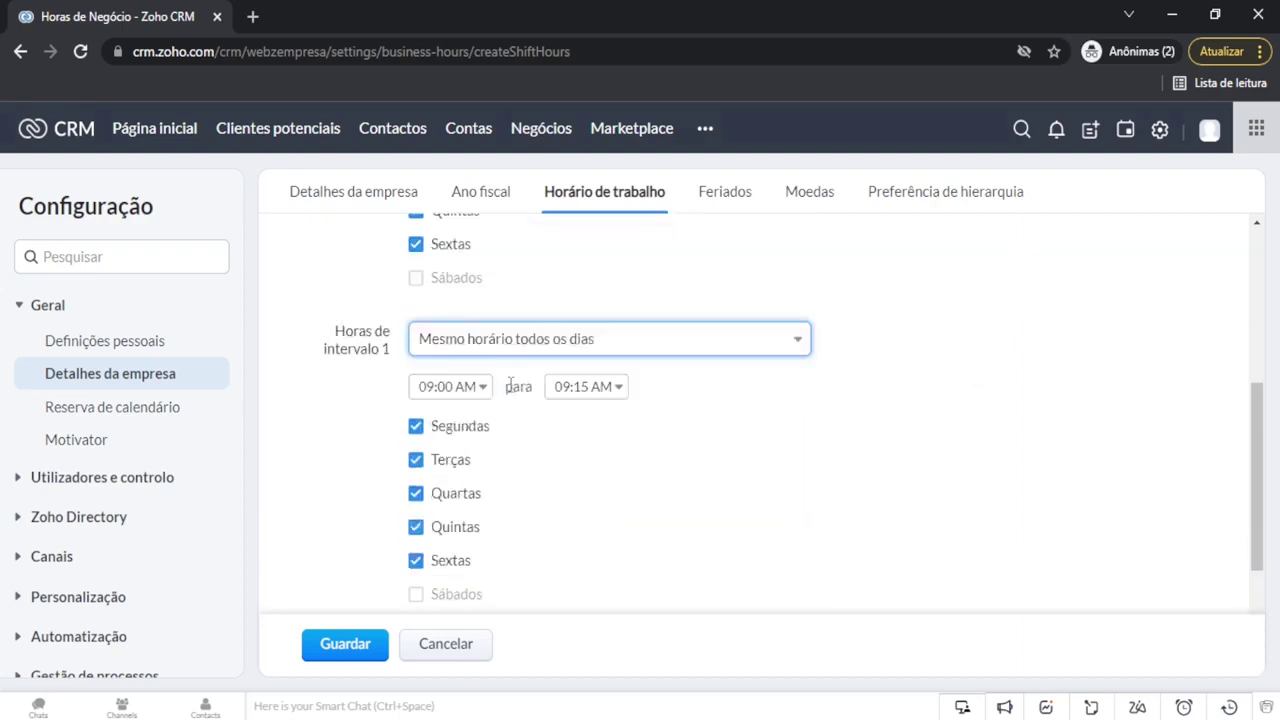
left_click(478, 387)
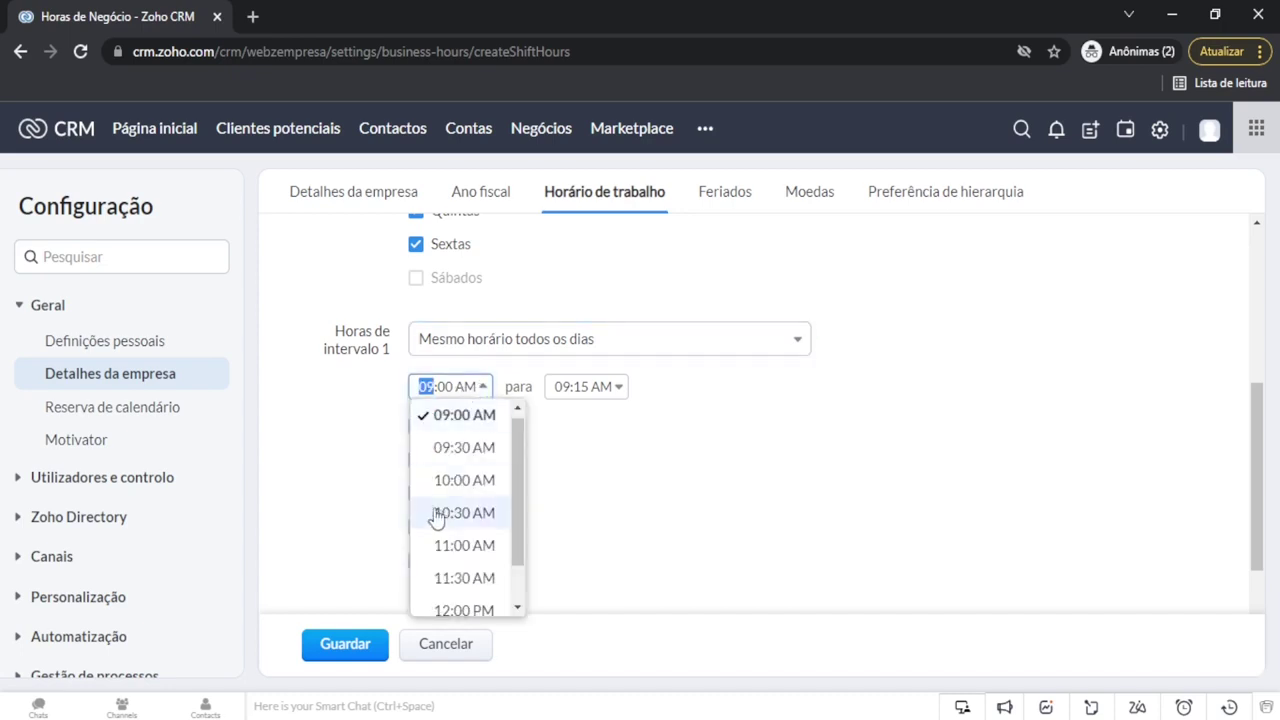
scroll(480, 485, "down", 1)
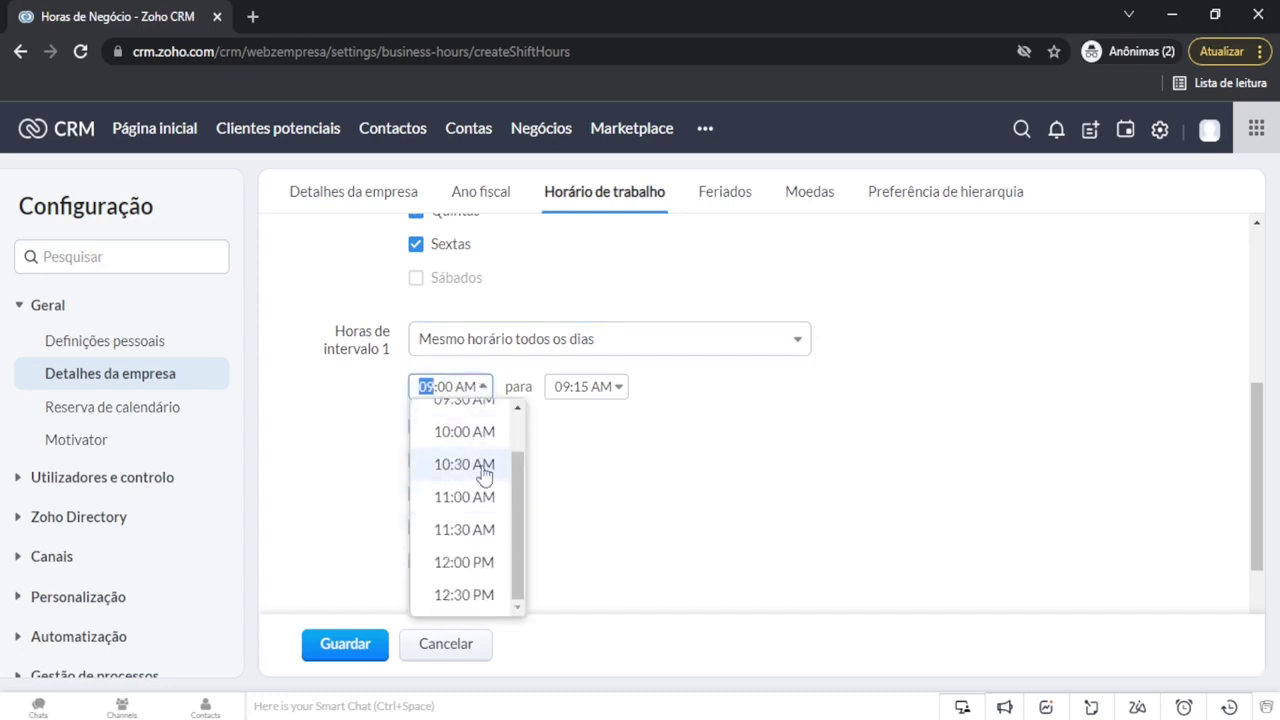
left_click(463, 595)
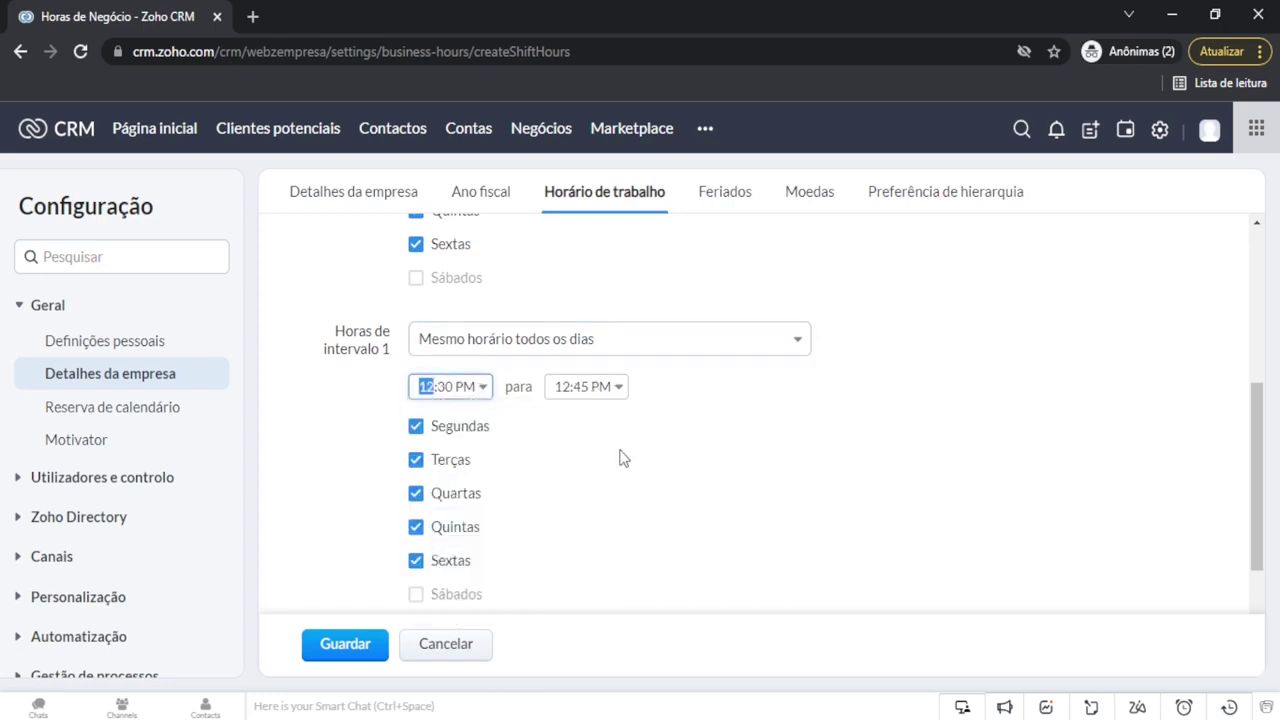
left_click(619, 386)
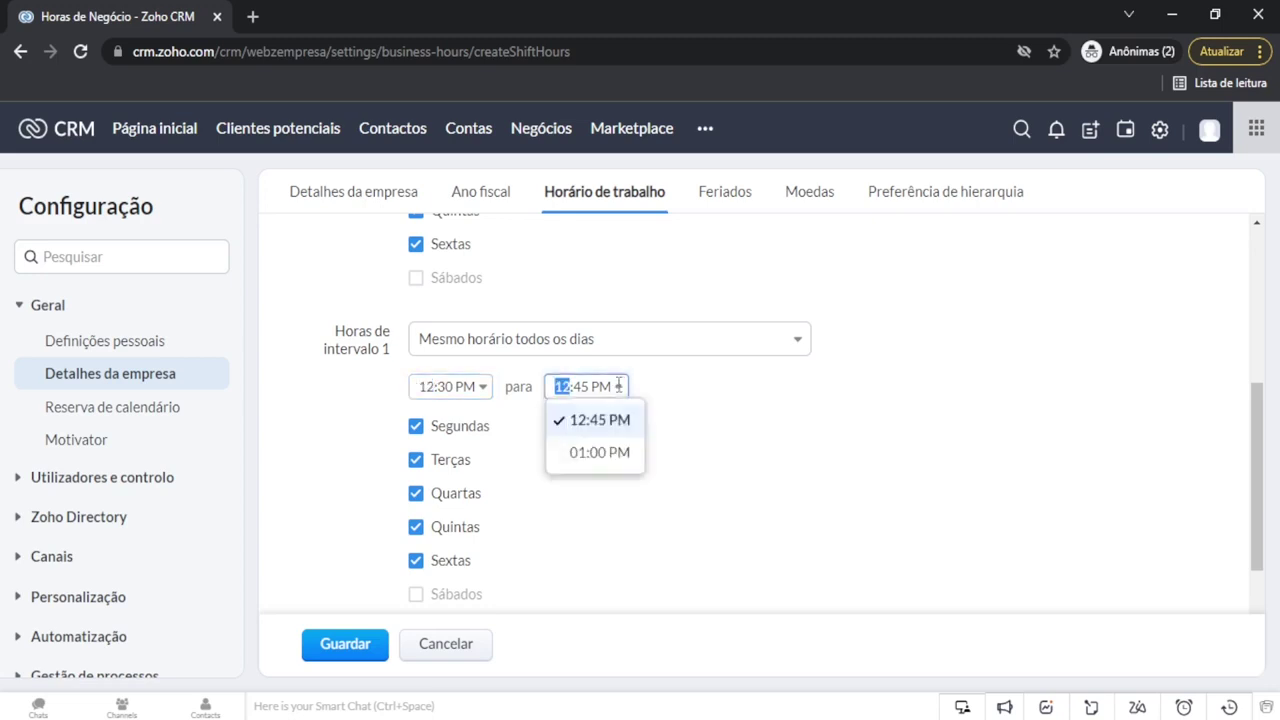
left_click(600, 453)
Step: Add a second break using Mesmo horário todos os dias and look through its available start times
scroll(750, 450, "down", 2)
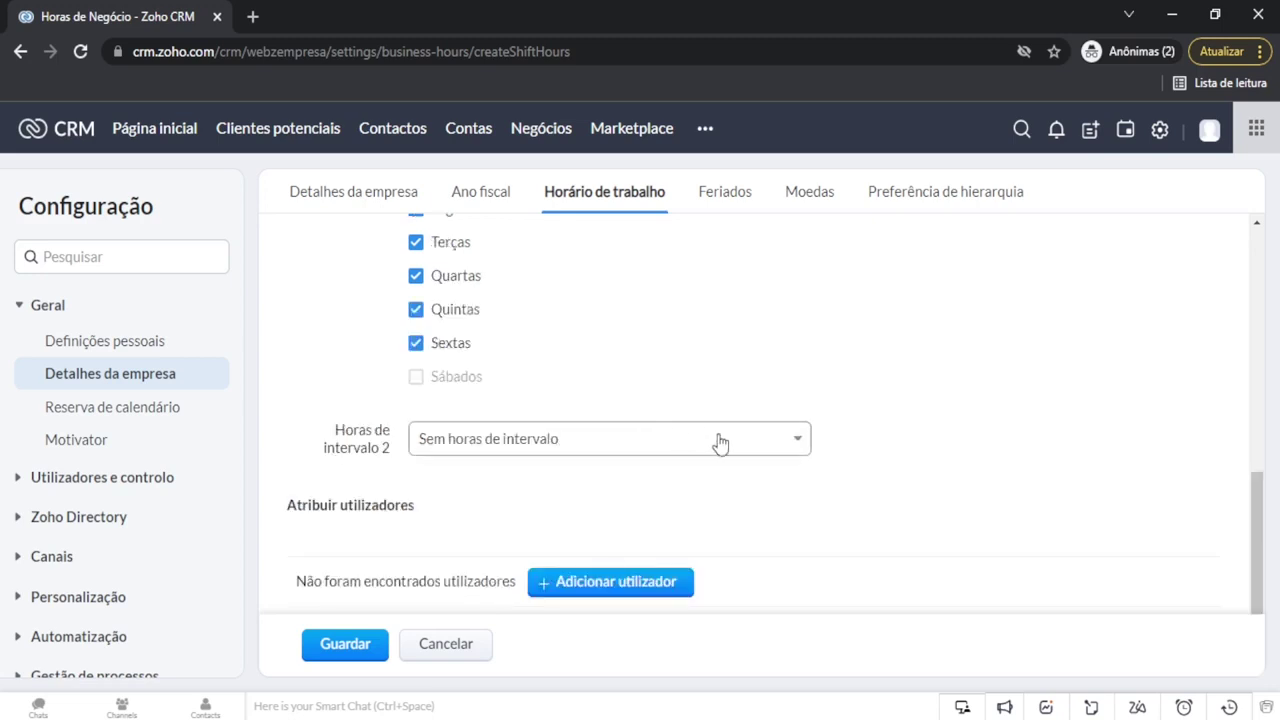
left_click(724, 443)
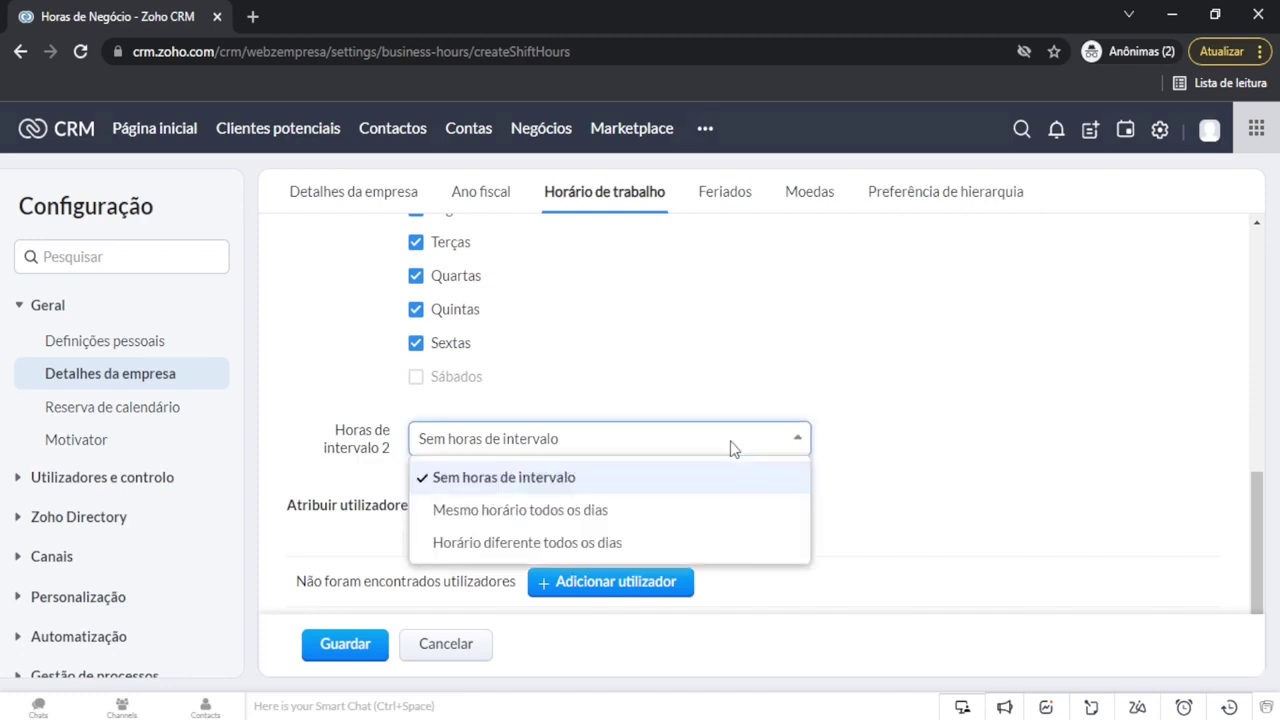
left_click(539, 512)
scroll(806, 480, "down", 1)
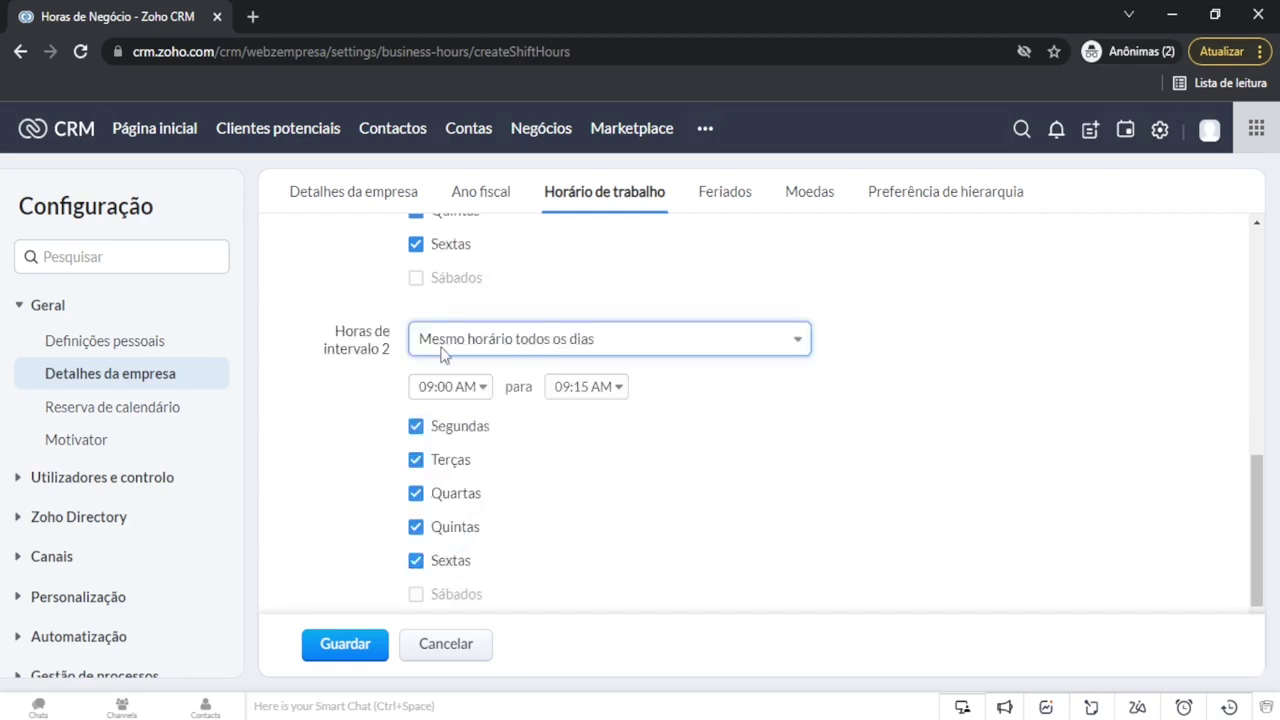
left_click(473, 389)
scroll(507, 578, "down", 1)
scroll(507, 578, "up", 2)
left_click(590, 436)
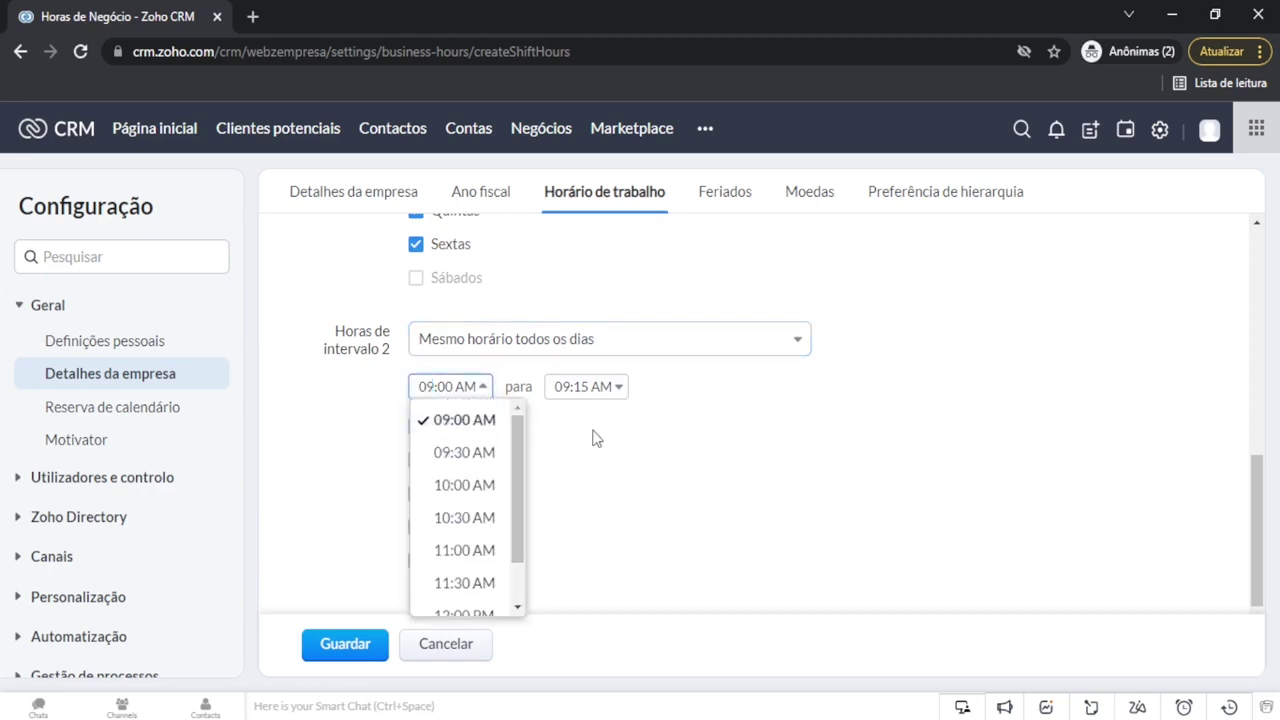
Step: Assign the two users listed just before the last one to the shift, save it, and check its saved hours
scroll(866, 420, "up", 10)
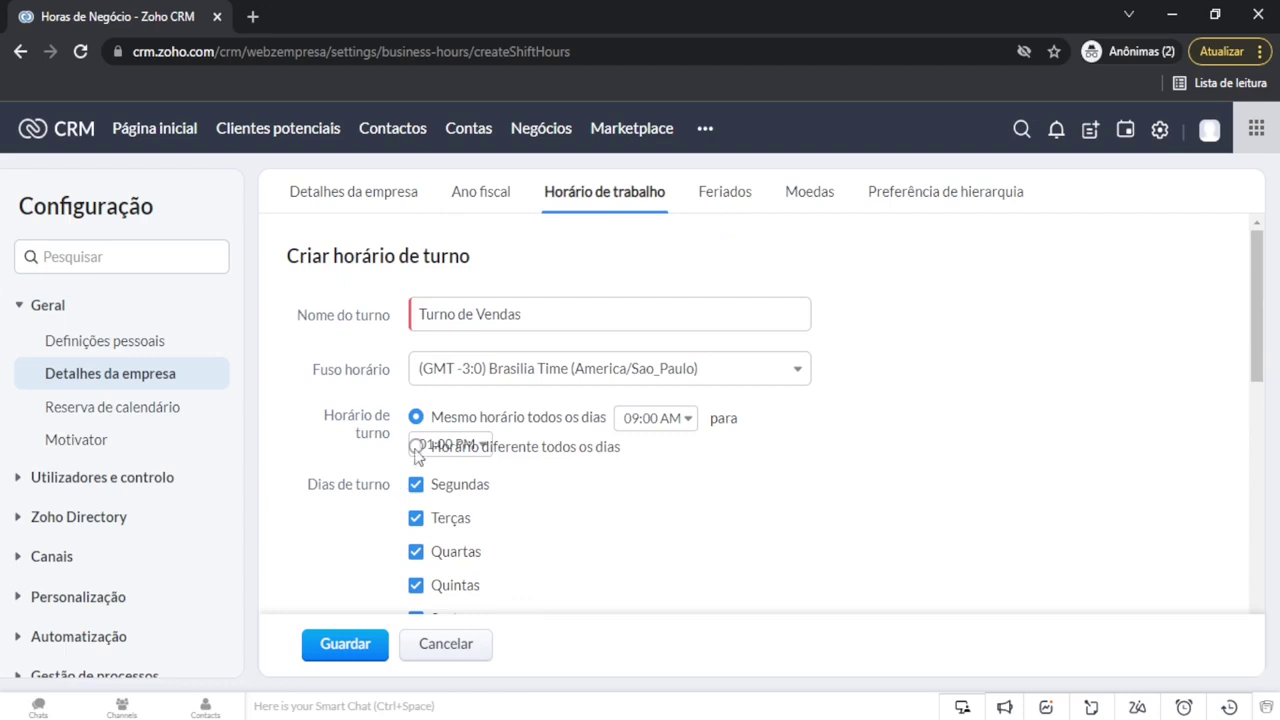
scroll(633, 460, "down", 2)
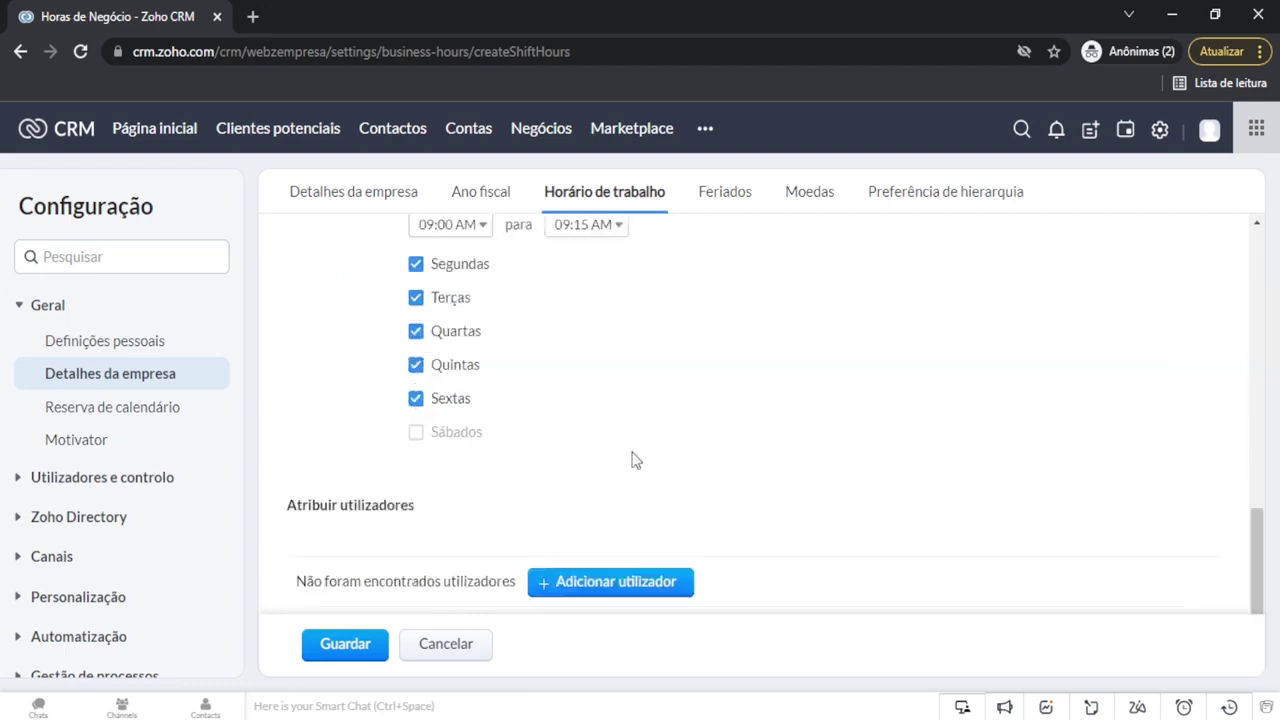
left_click(593, 583)
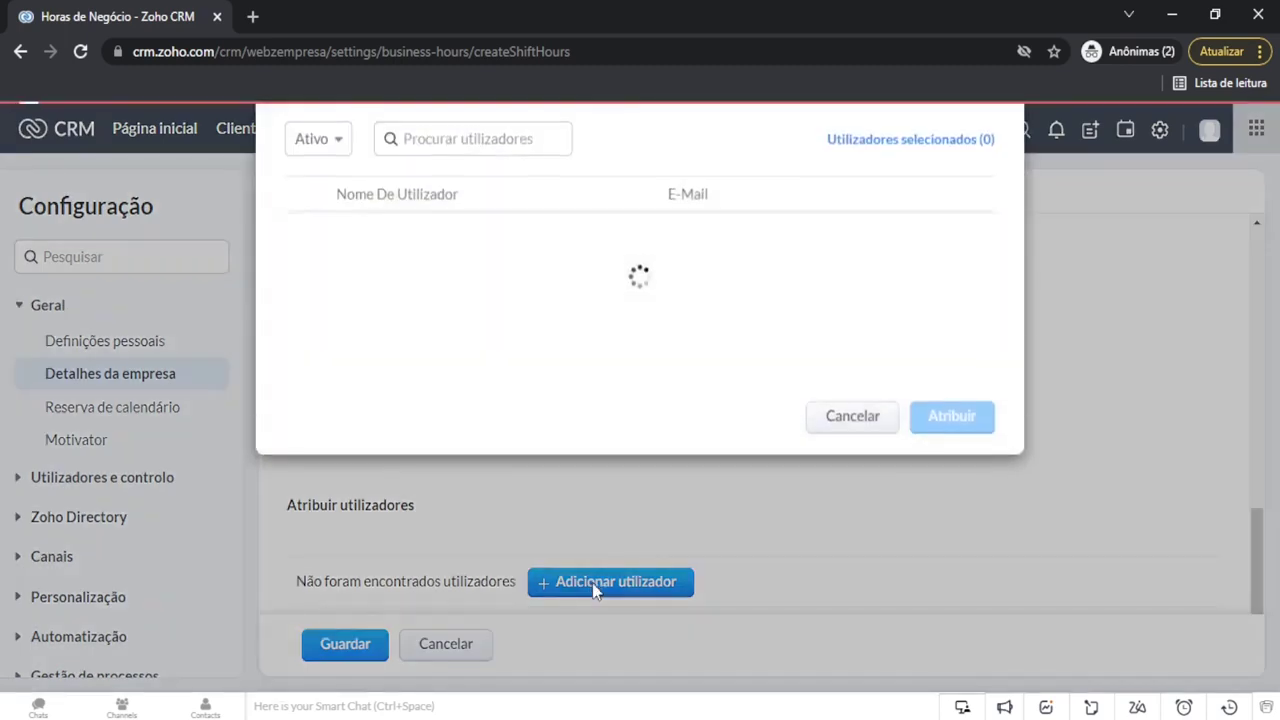
scroll(513, 272, "down", 1)
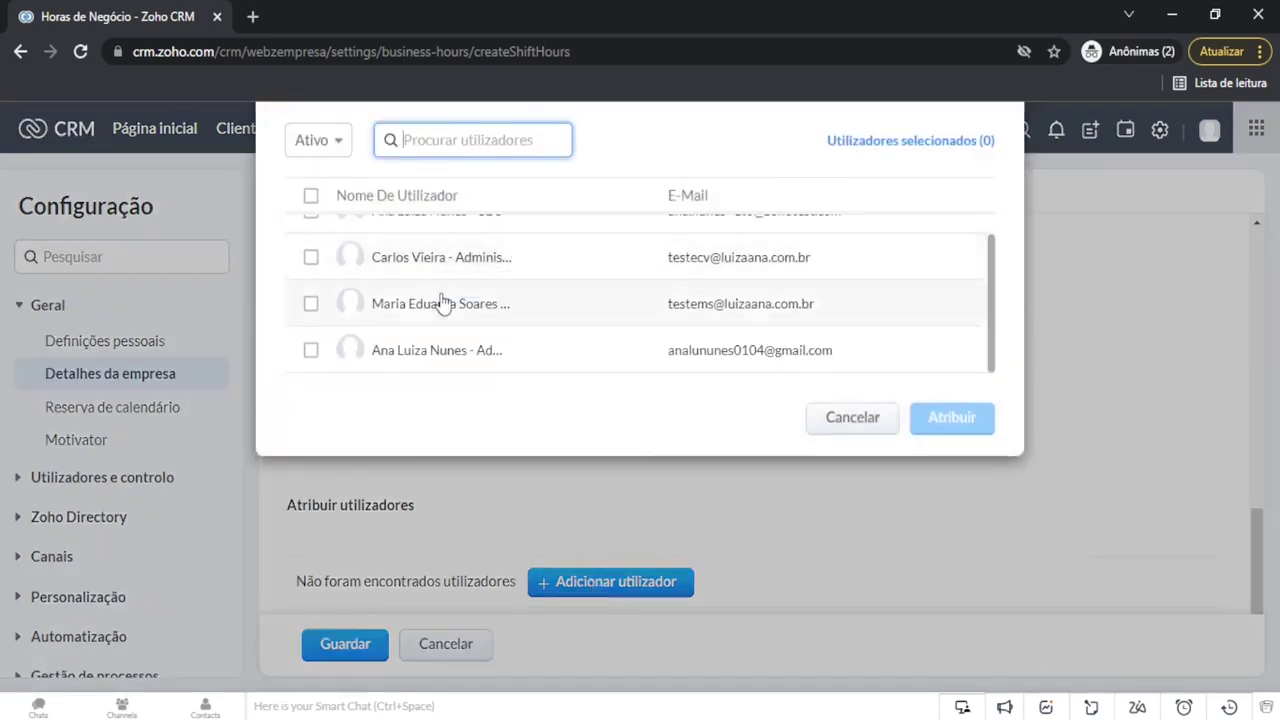
left_click(310, 257)
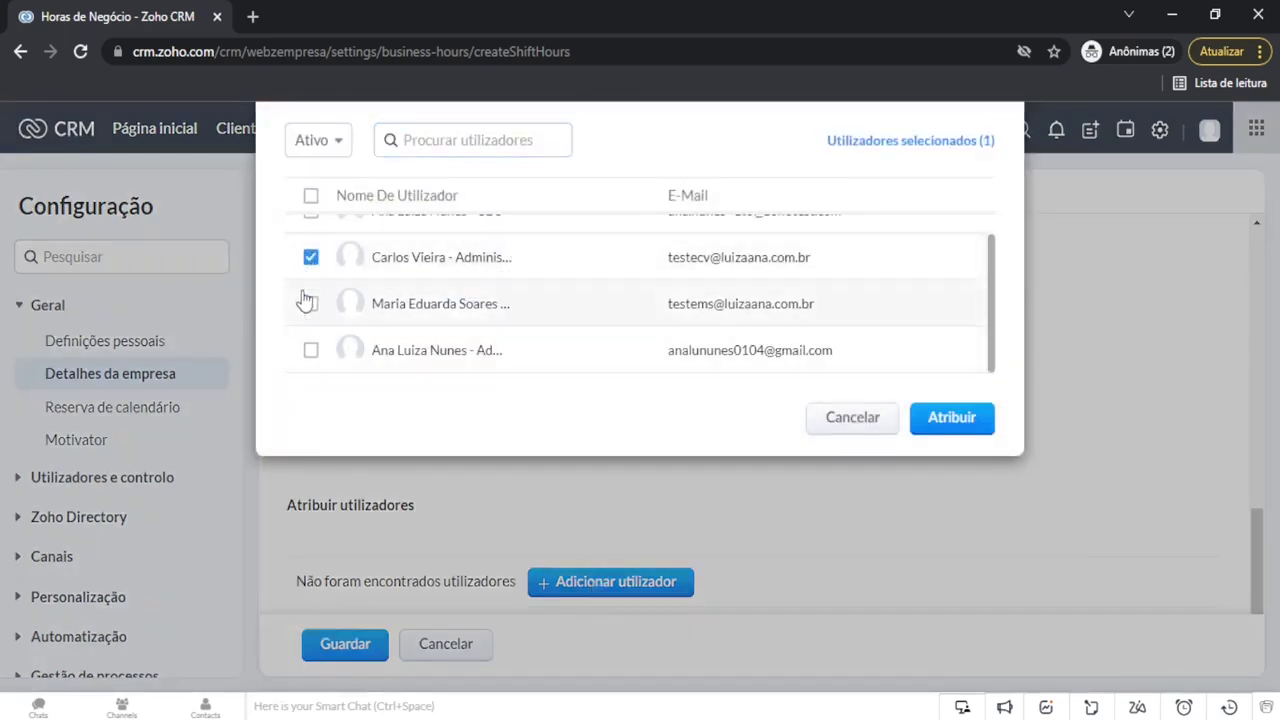
left_click(310, 303)
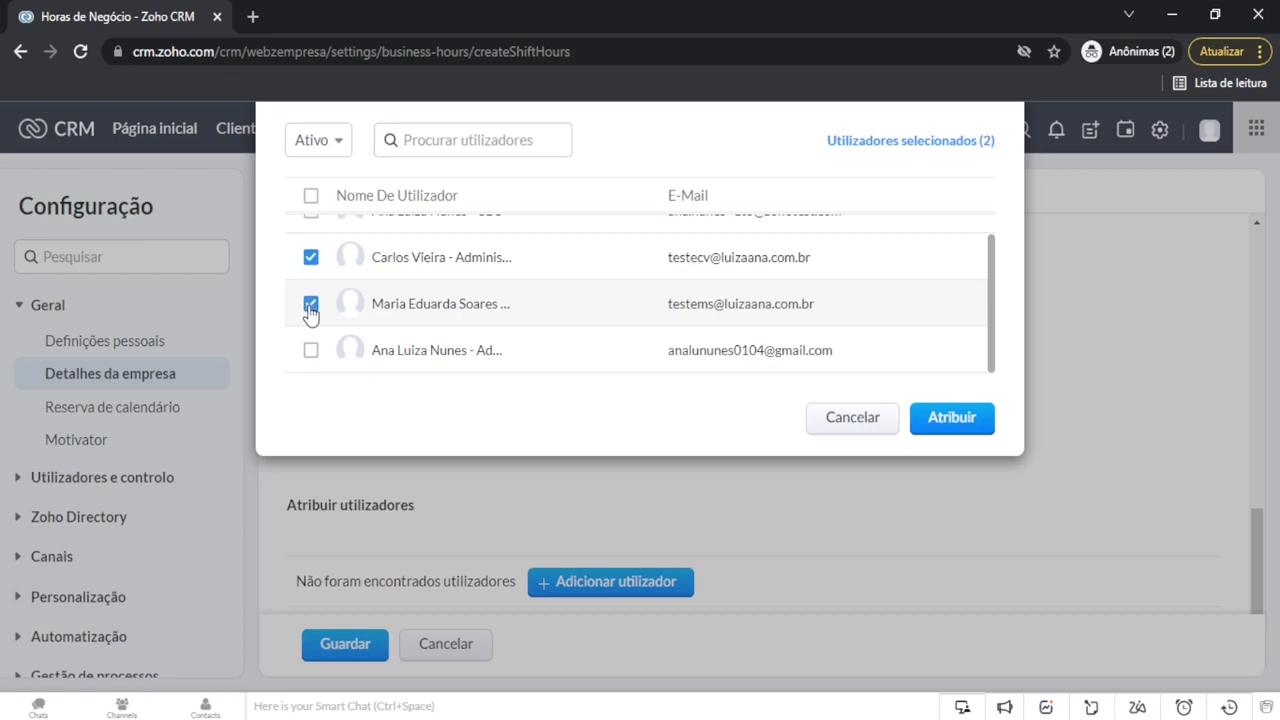
left_click(958, 418)
scroll(537, 565, "down", 1)
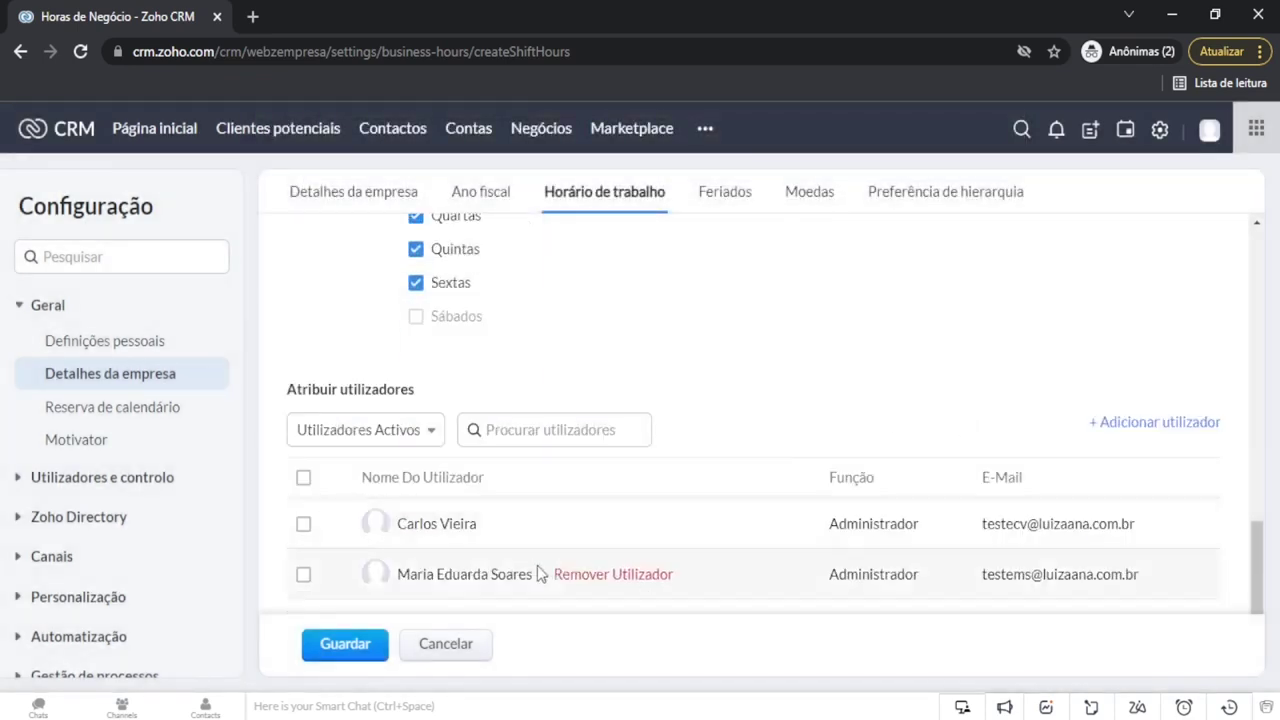
left_click(343, 646)
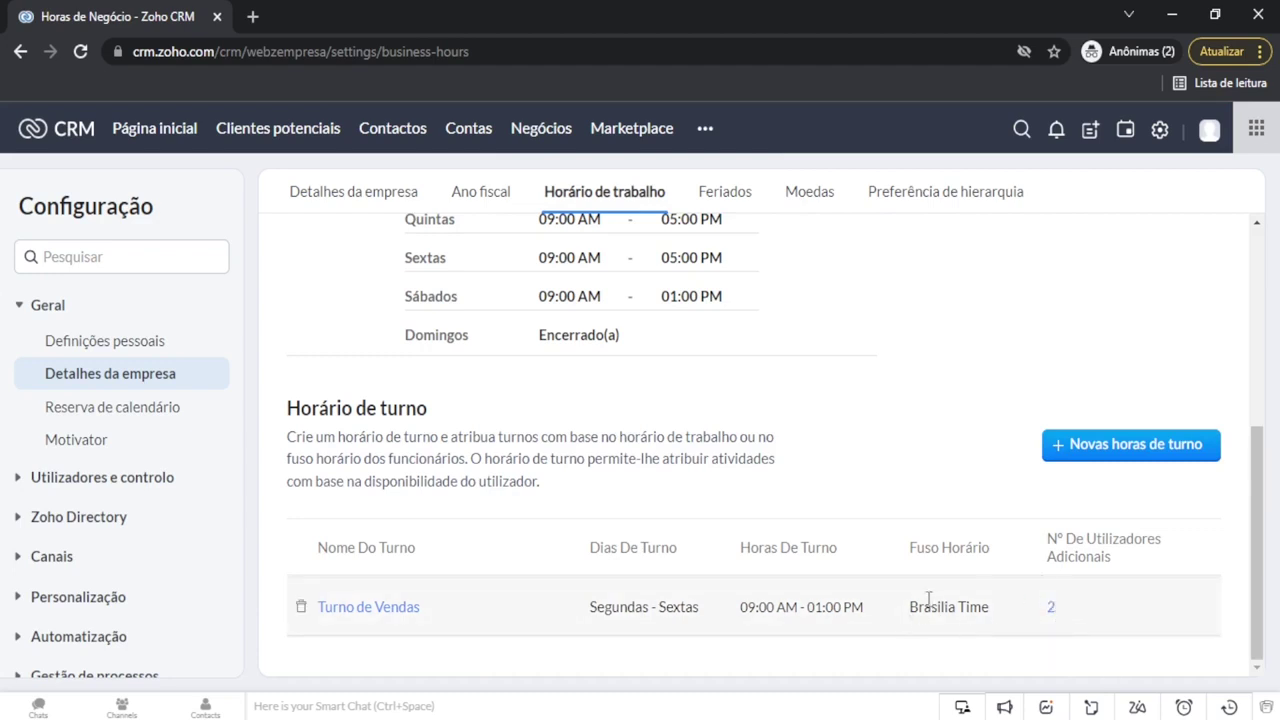
left_click_drag(734, 606, 876, 618)
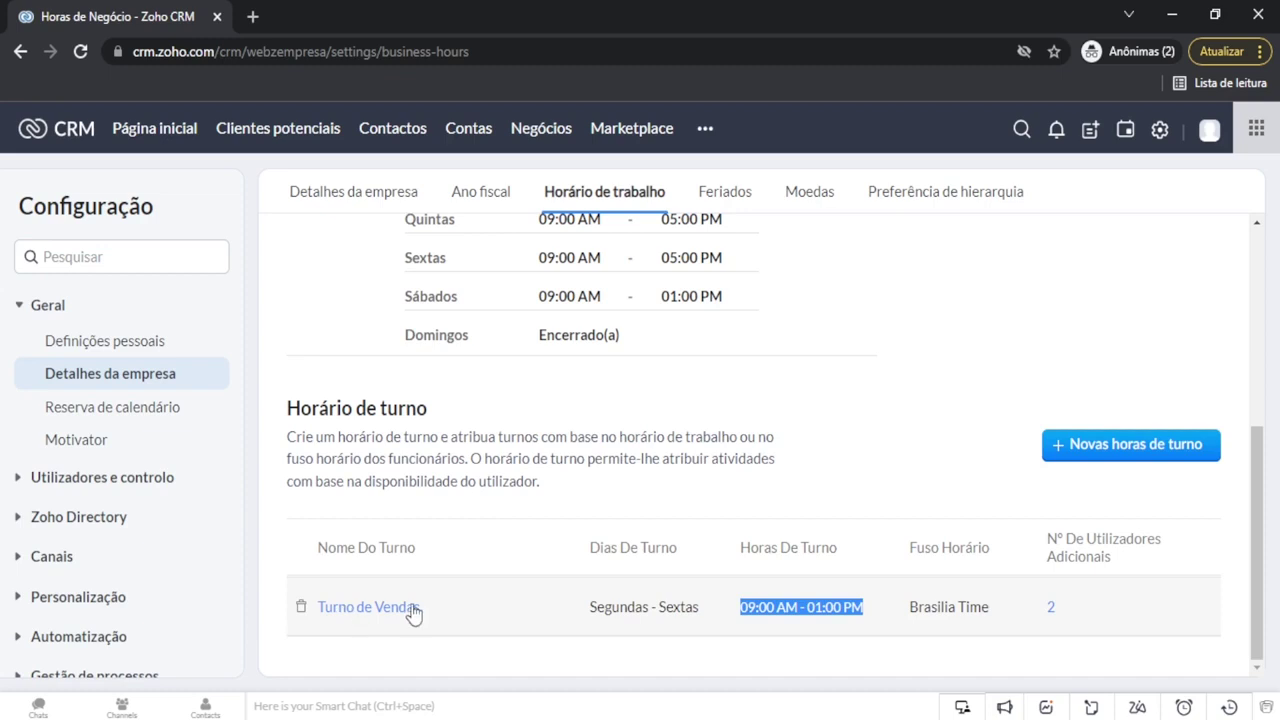
Step: Start a holiday list for 2022 that applies to Feriado da empresa
scroll(900, 400, "up", 5)
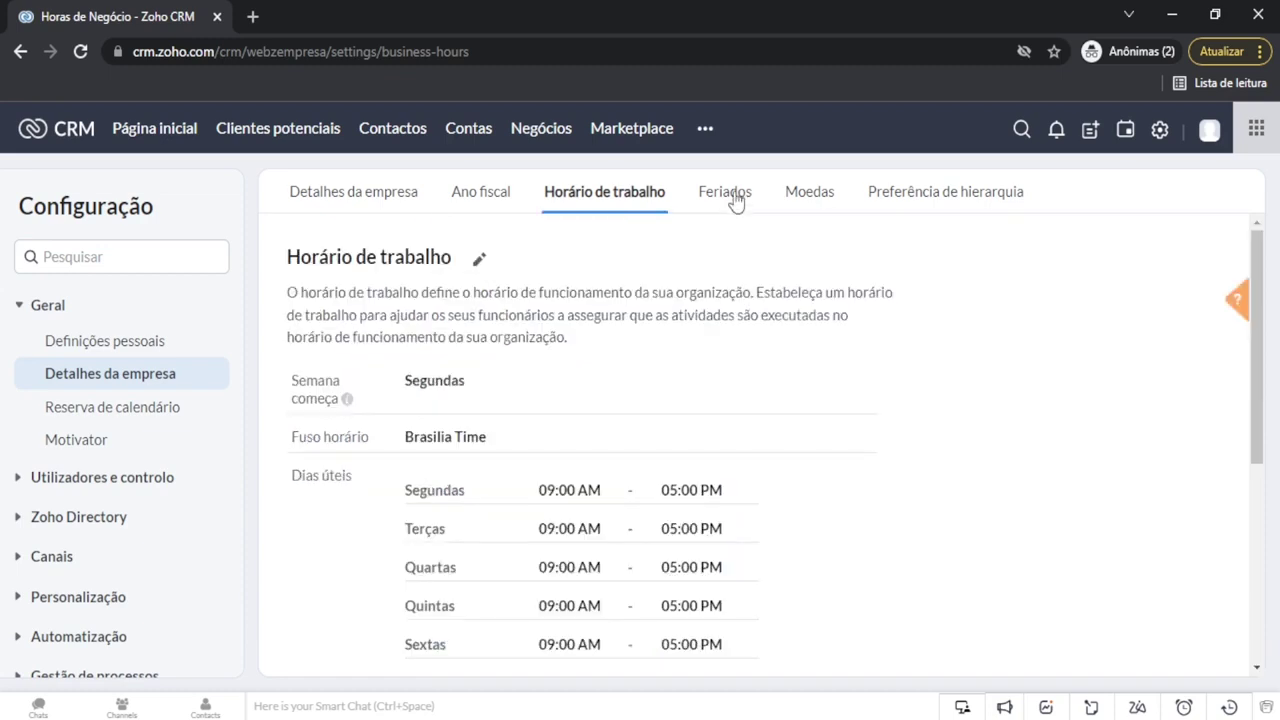
left_click(735, 197)
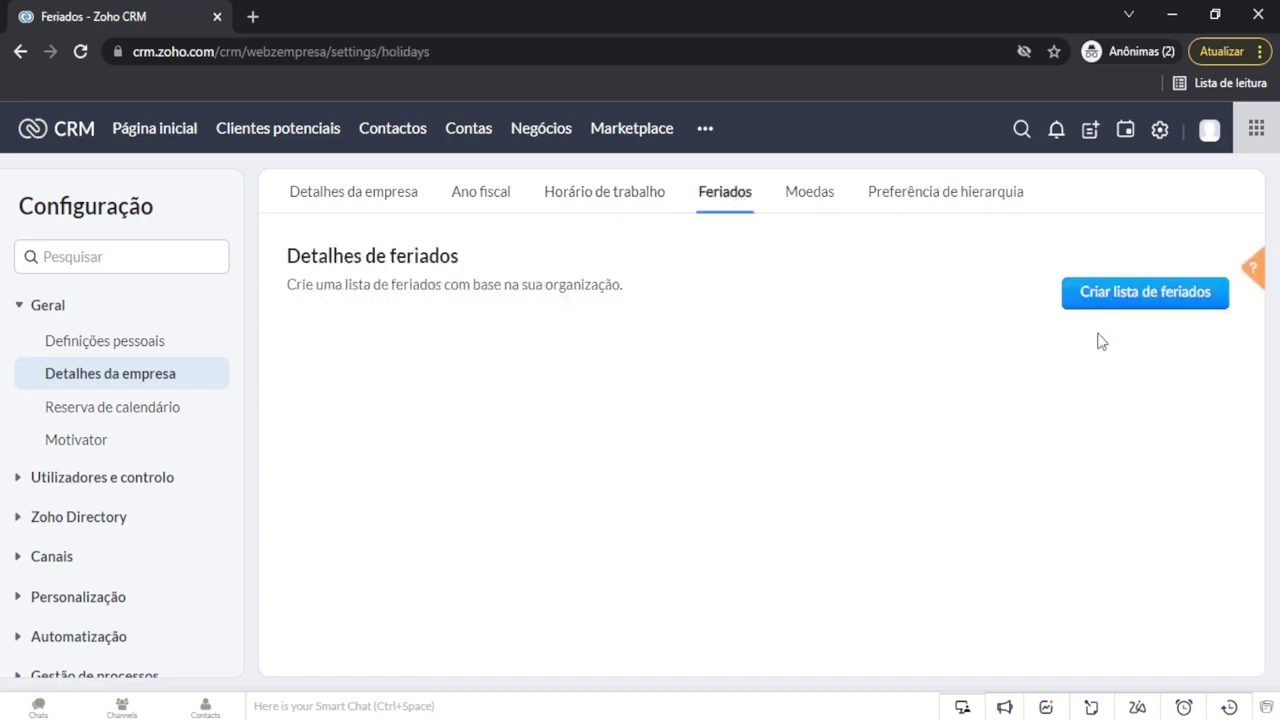
left_click(1150, 297)
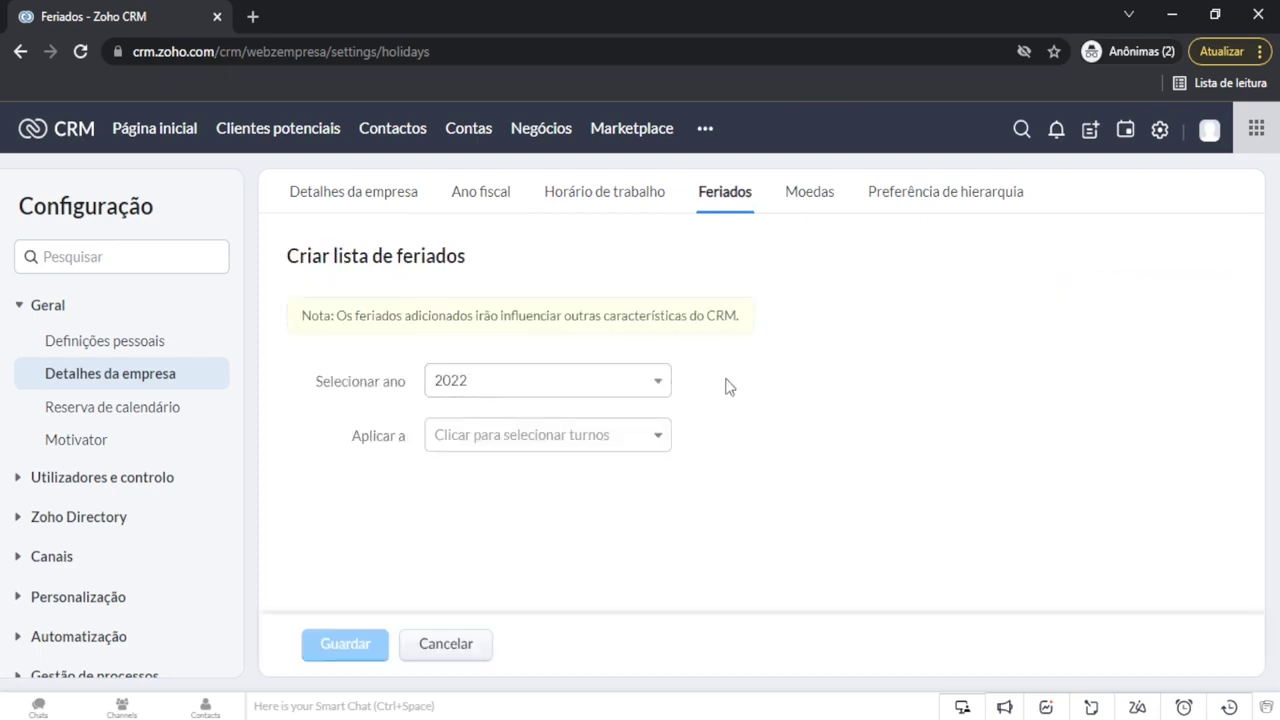
left_click(615, 440)
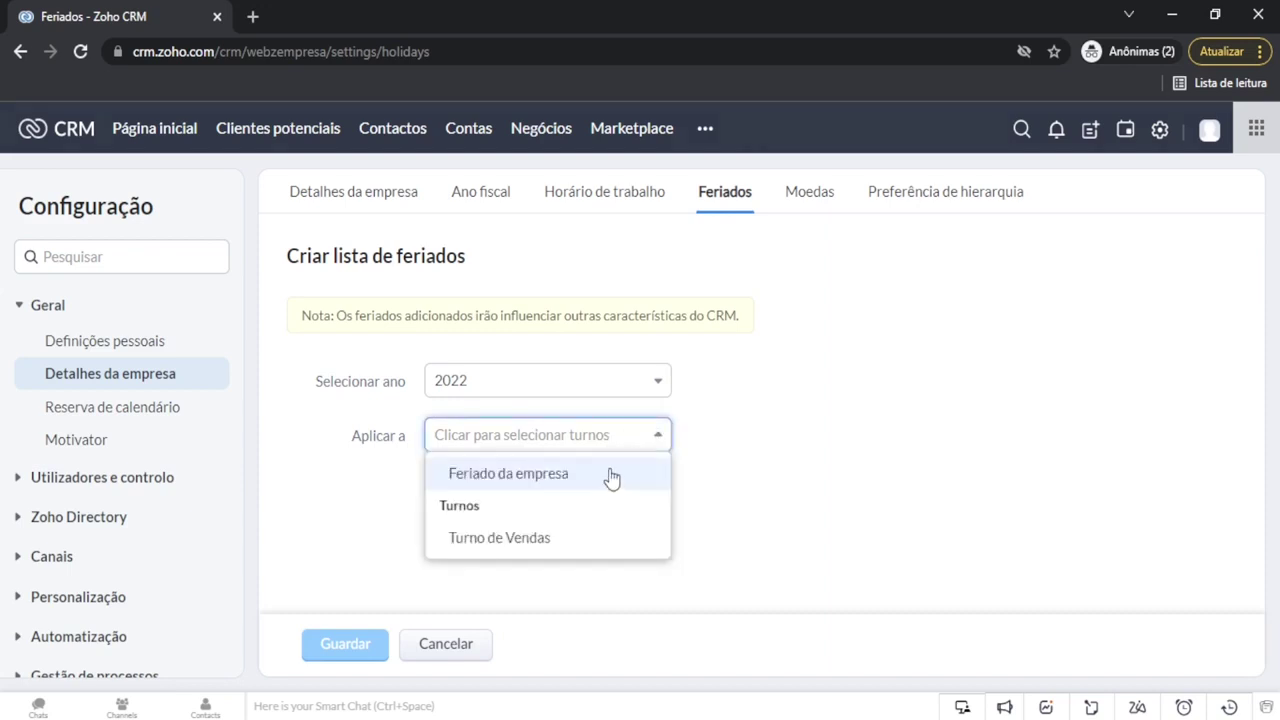
left_click(612, 476)
scroll(775, 443, "down", 1)
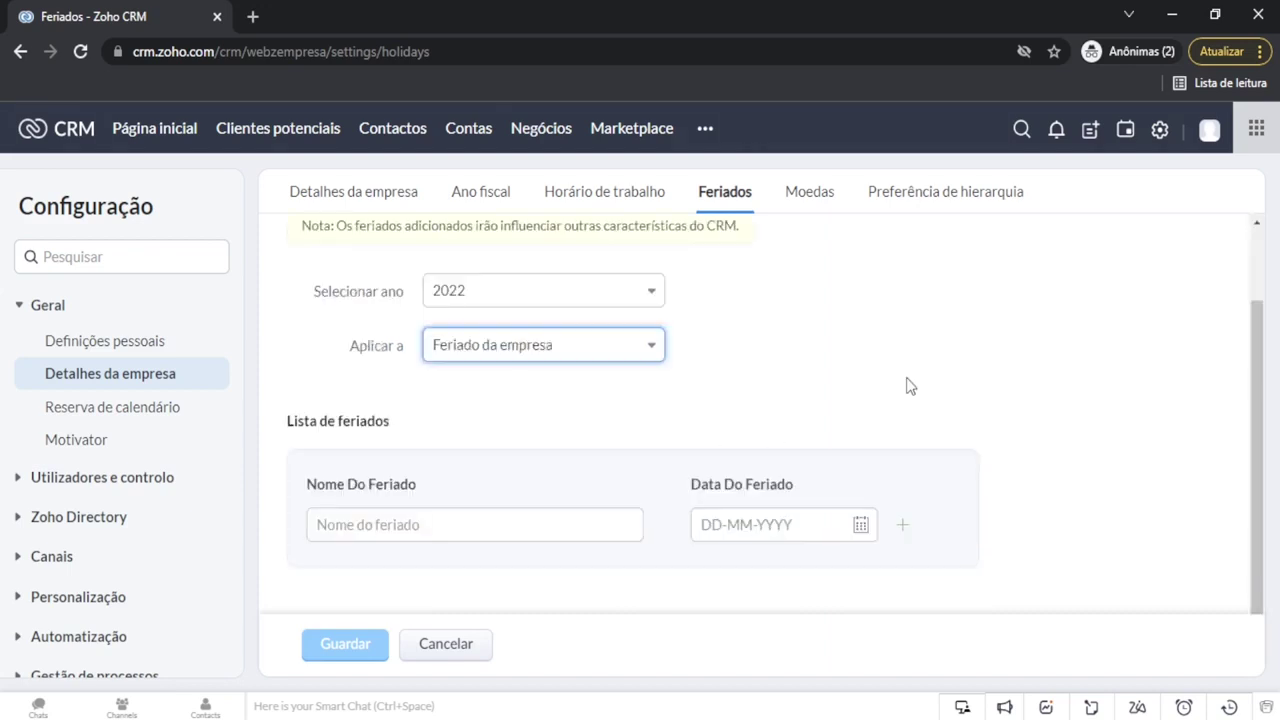
Step: Enter a holiday named Páscoa dated 15-04-2022 in the holiday list
left_click(522, 522)
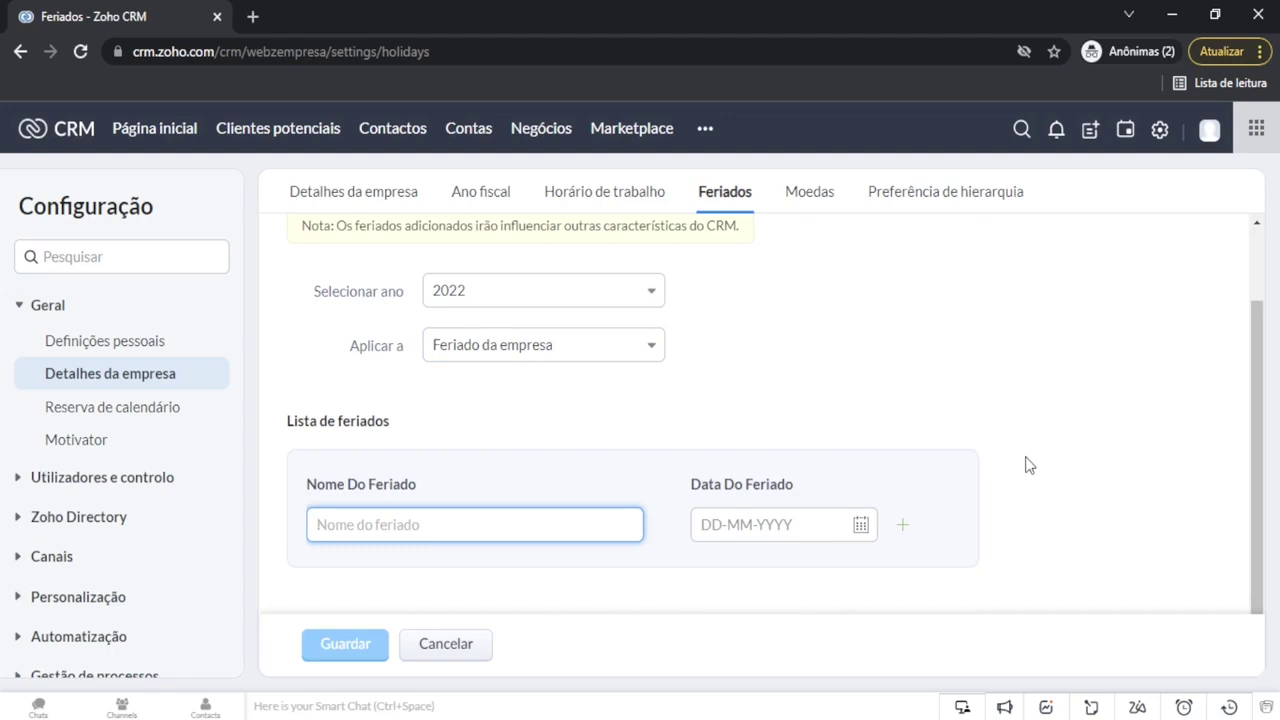
type("Páscoa")
left_click(858, 526)
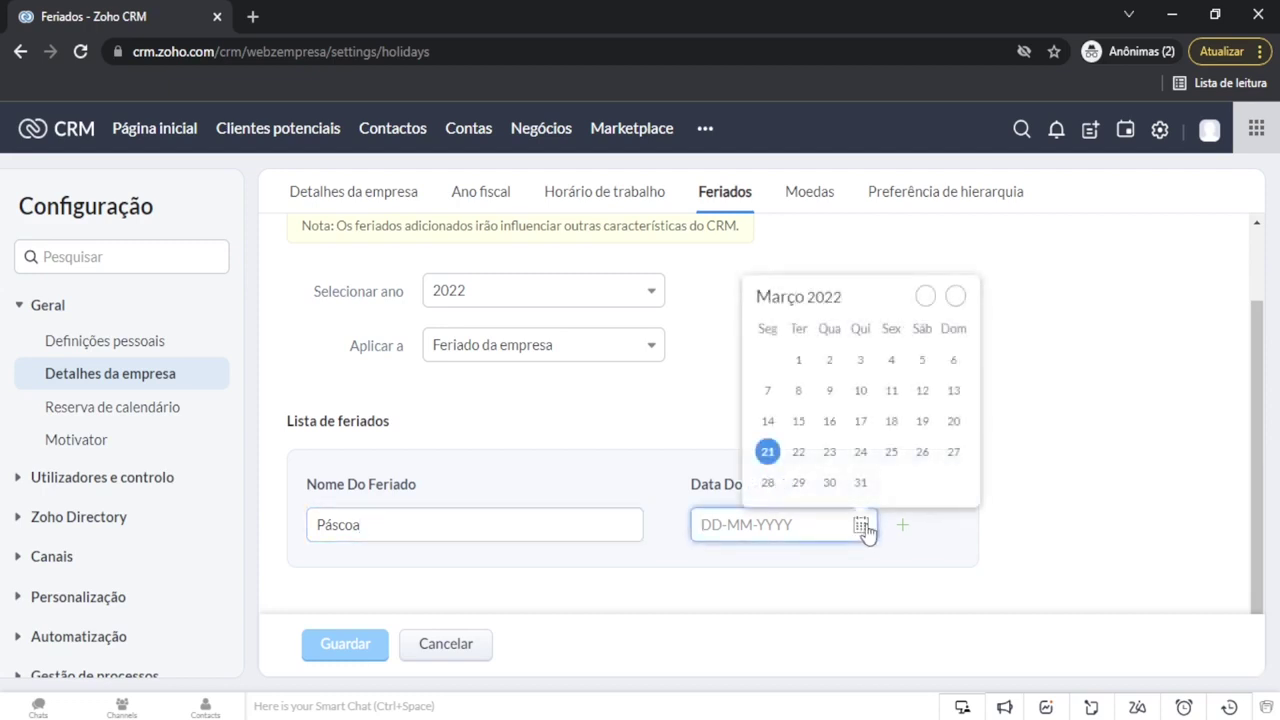
left_click(956, 296)
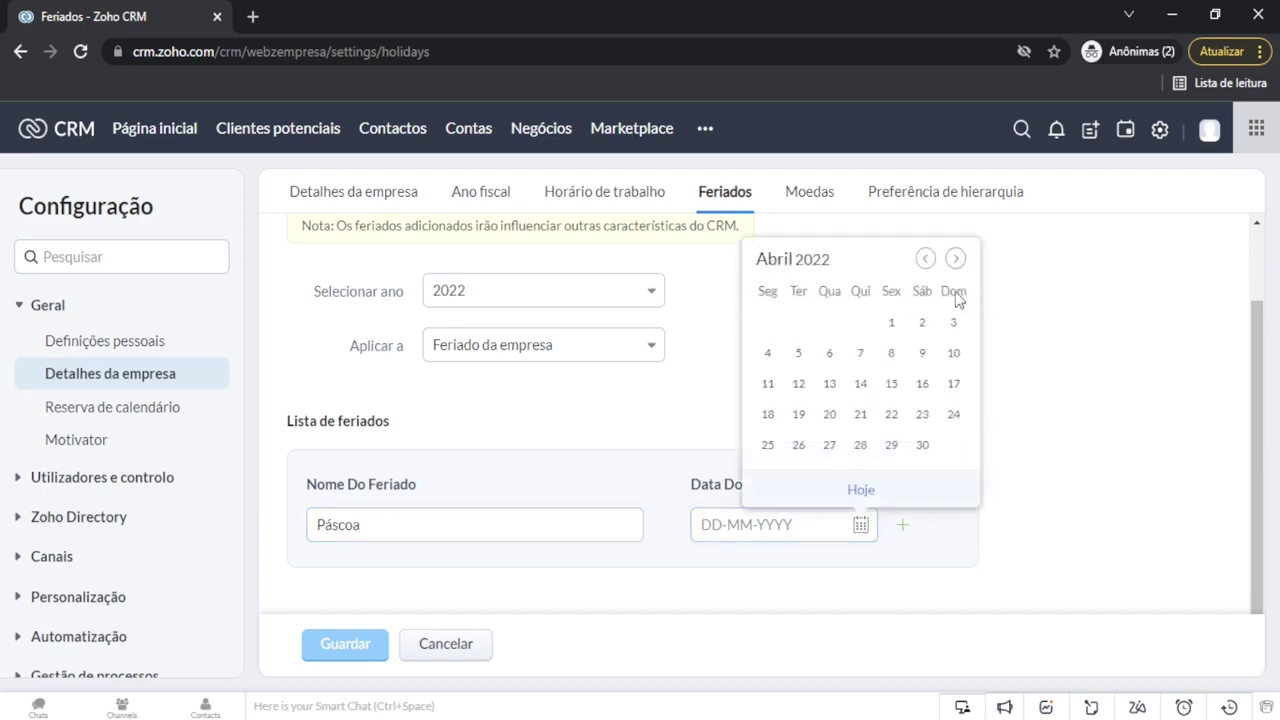
left_click(893, 387)
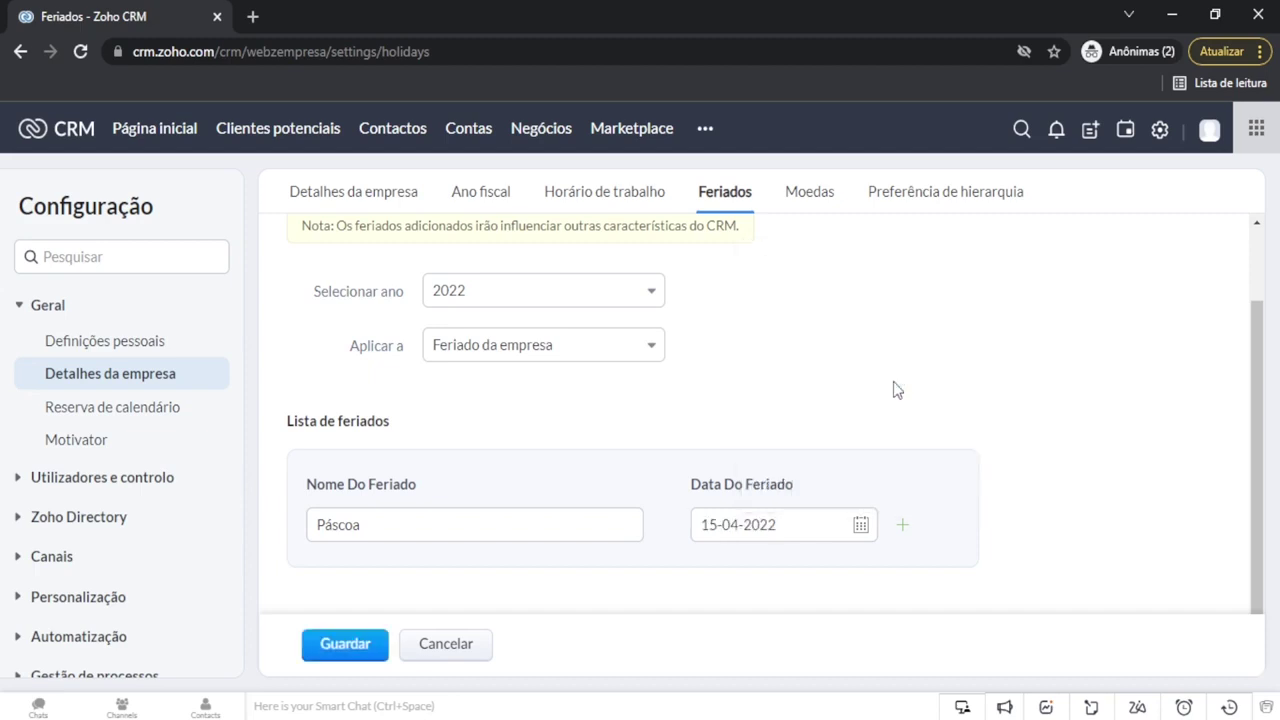
Step: Add a second Páscoa holiday dated 17-04-2022 and save the holiday list
left_click(903, 530)
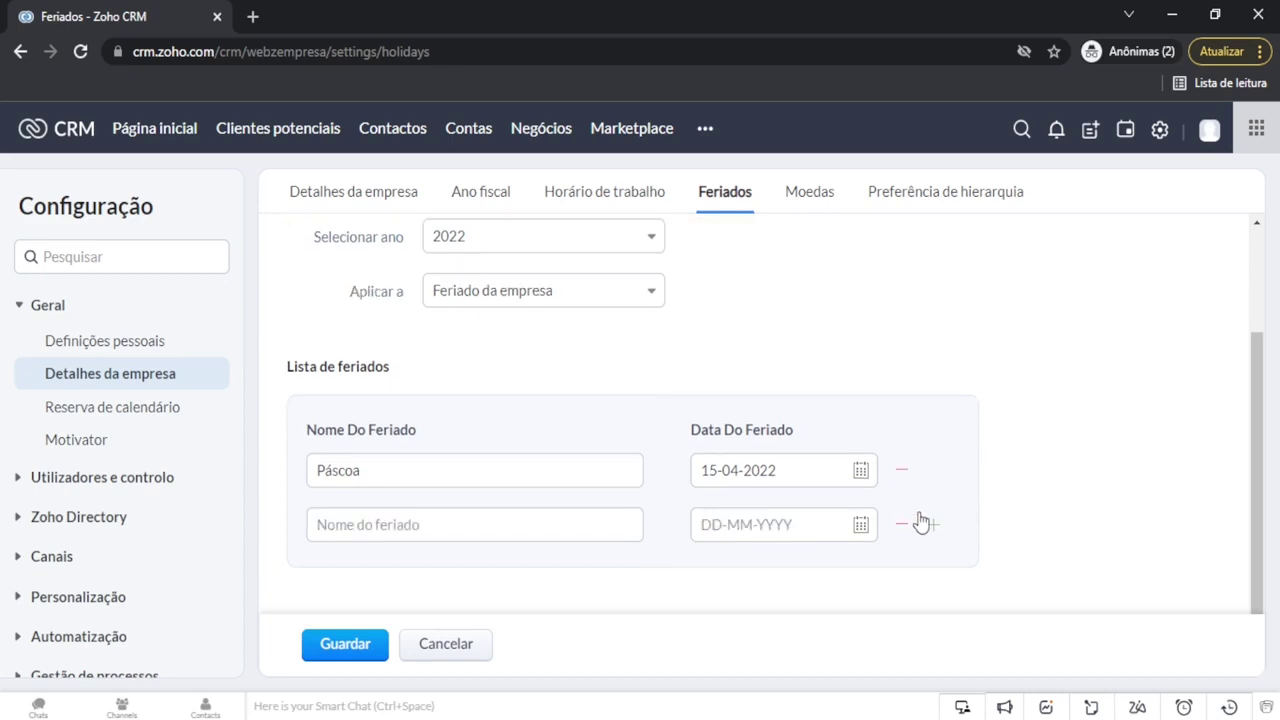
left_click(933, 525)
left_click(566, 523)
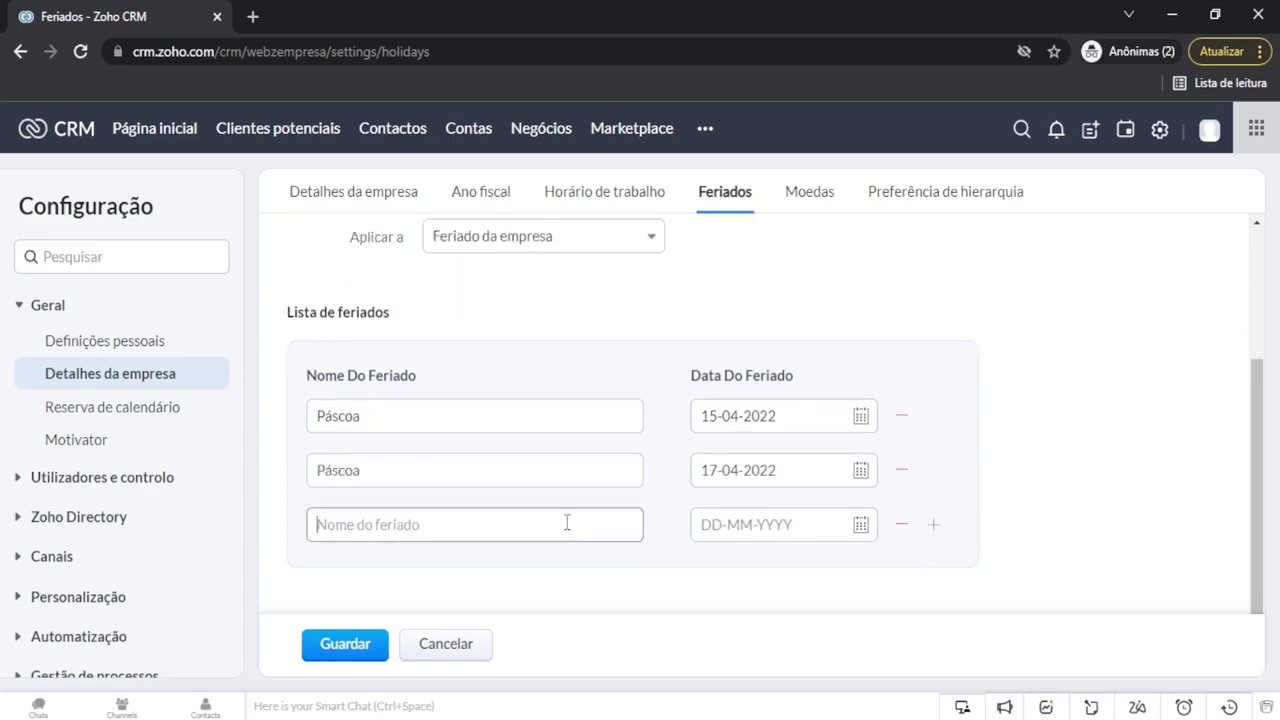
left_click(845, 569)
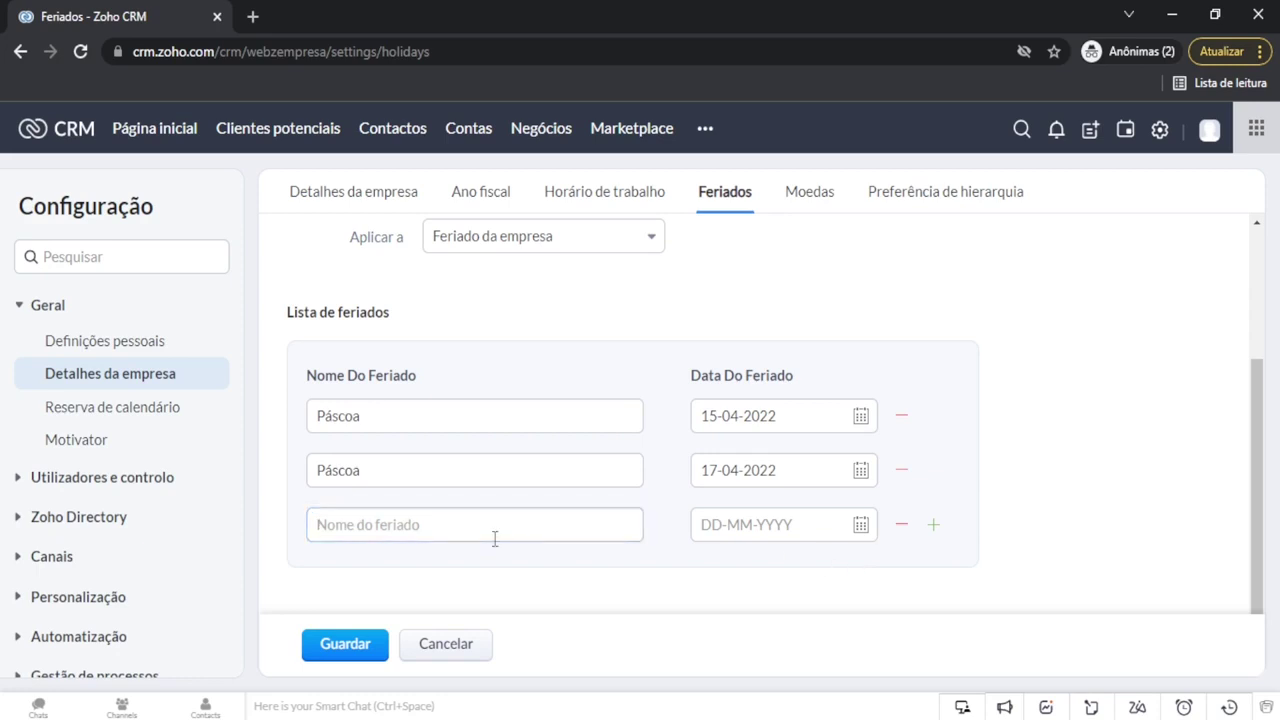
left_click(366, 642)
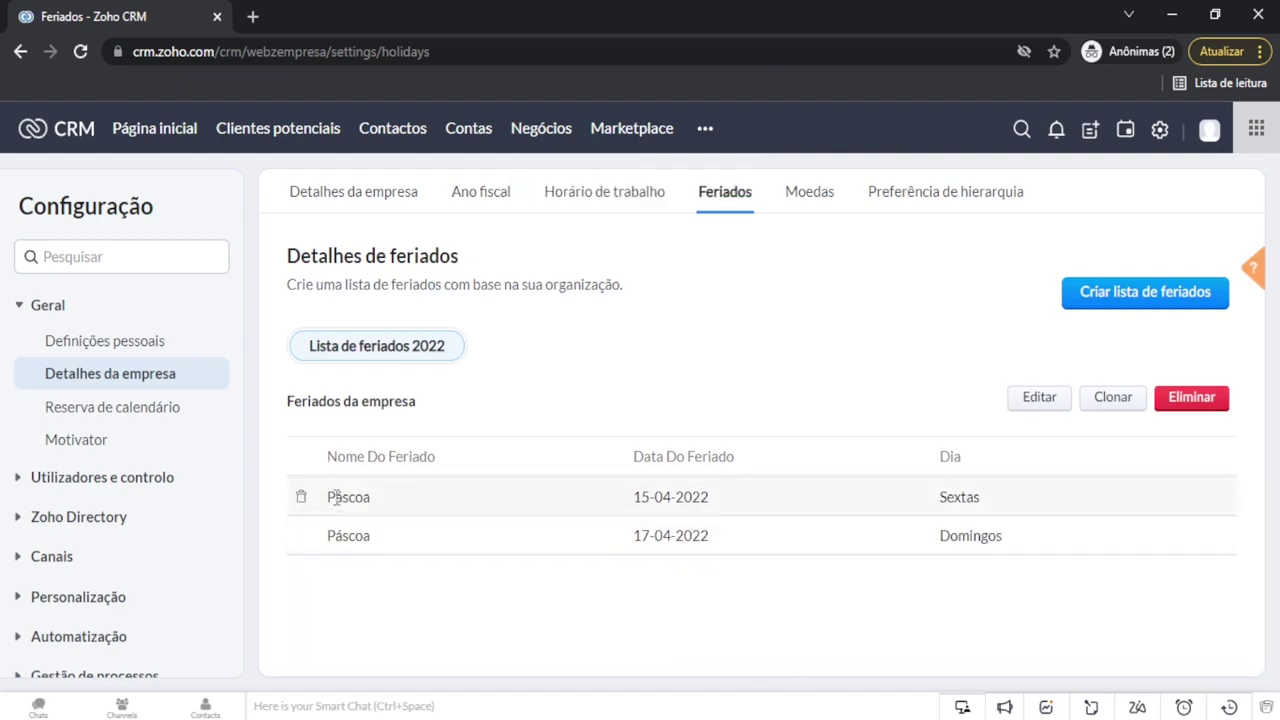
Step: Review the first saved holiday's date and weekday, then open the company holiday list for editing and leave it without changes
left_click_drag(634, 504, 734, 506)
left_click(752, 504)
left_click_drag(943, 500, 1012, 503)
left_click(1015, 502)
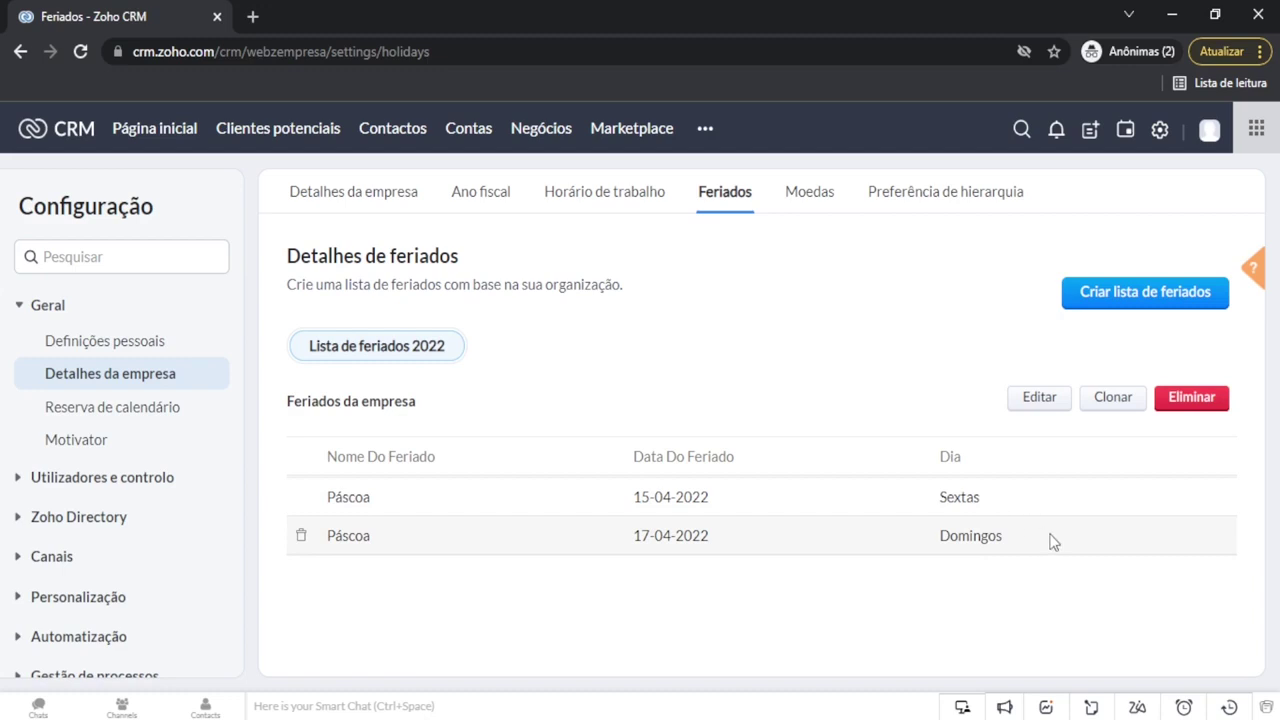
left_click(1040, 399)
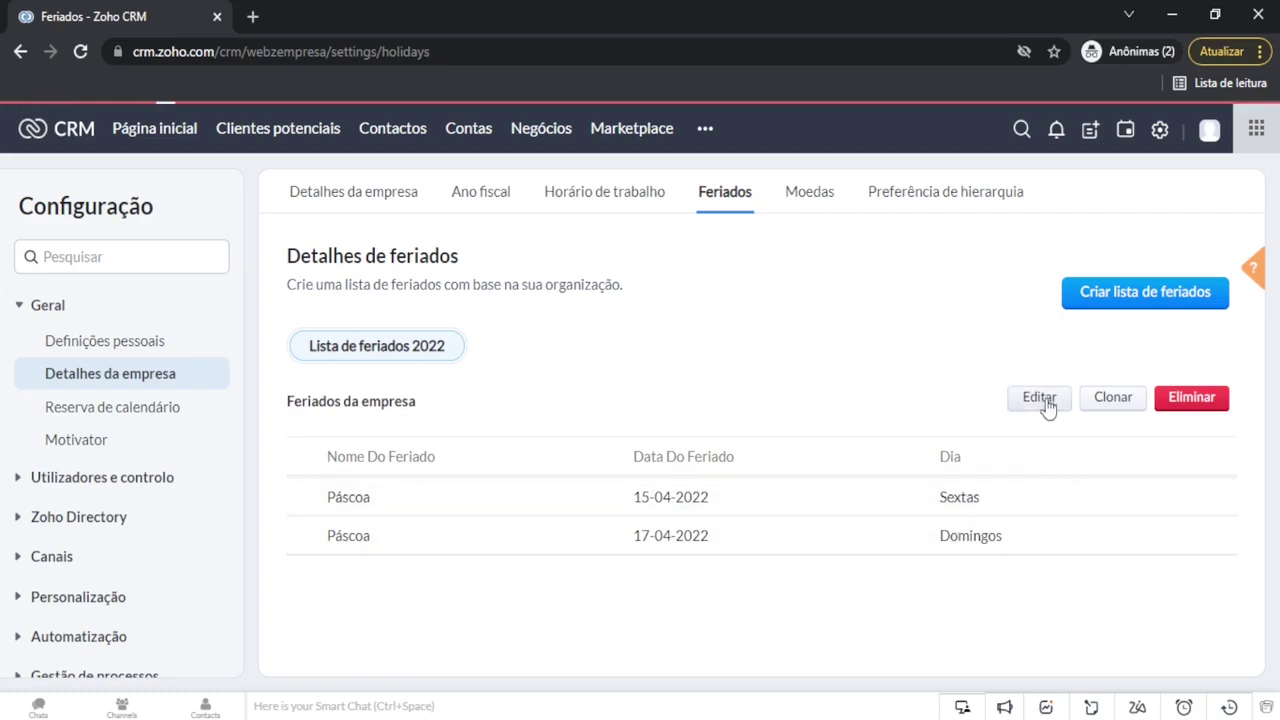
scroll(761, 396, "down", 2)
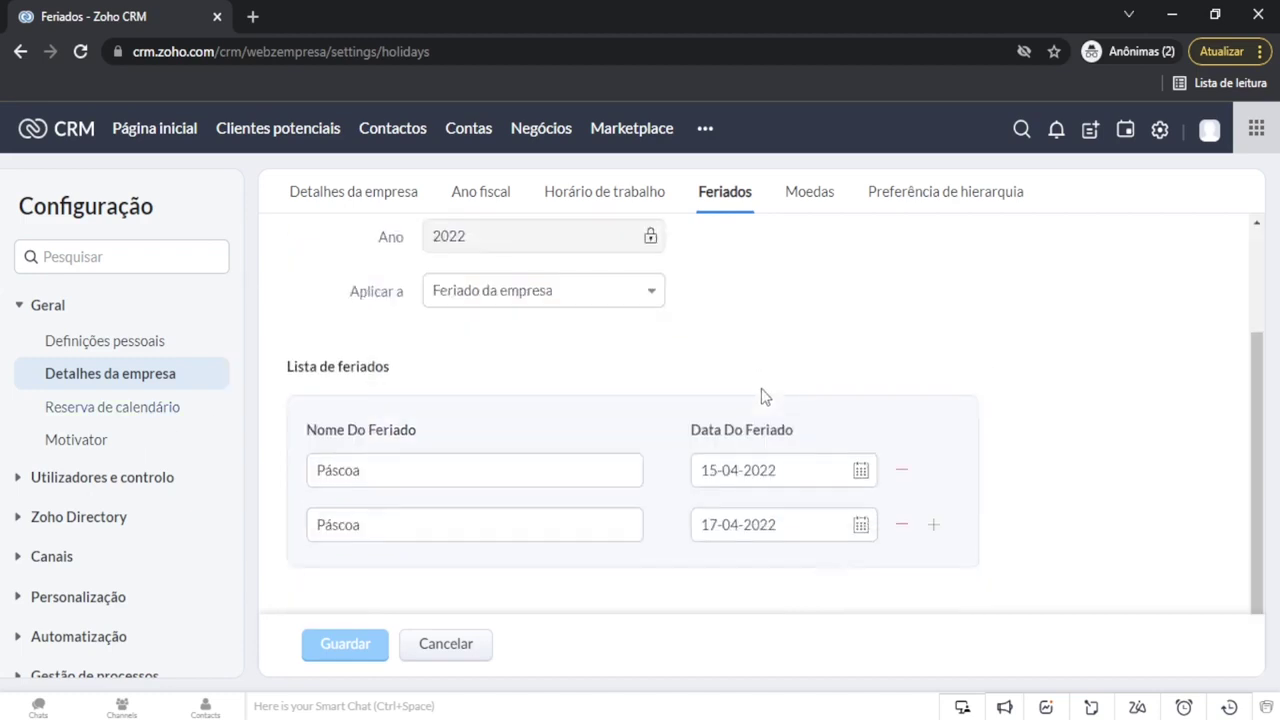
left_click(466, 652)
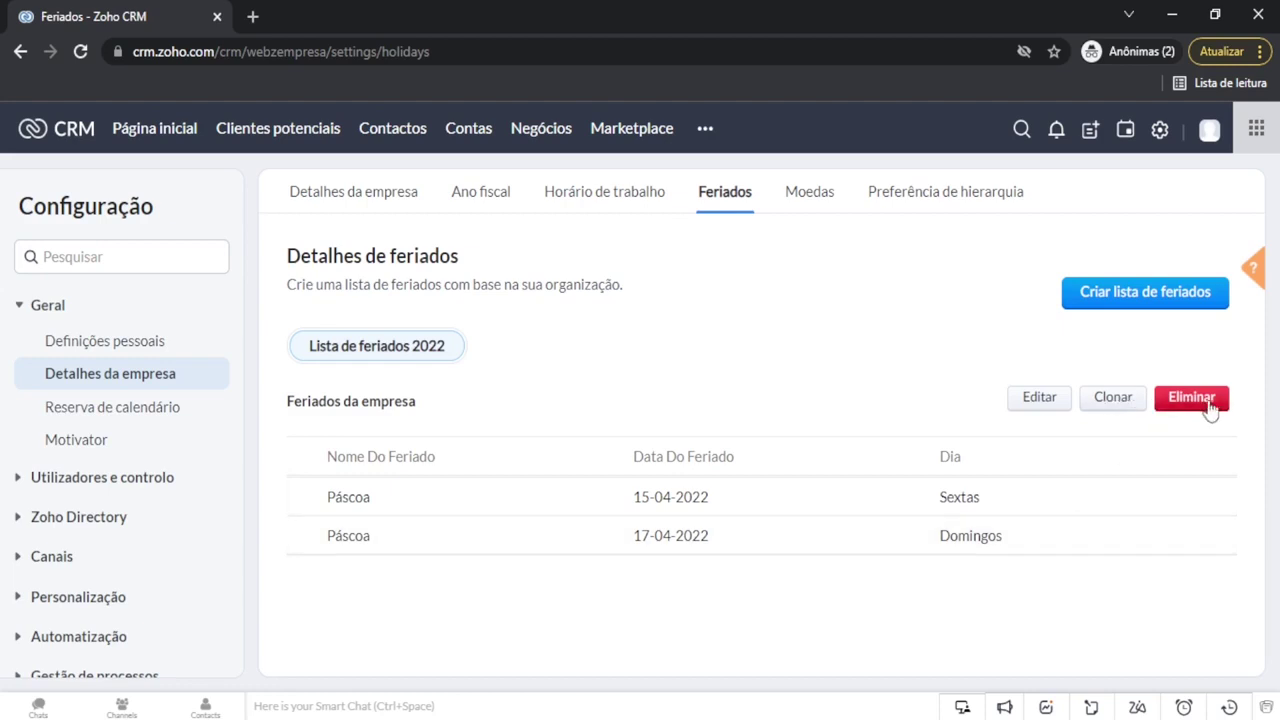
Step: Delete the Páscoa holiday dated 15-04-2022 from the 2022 list
mouse_move(297, 503)
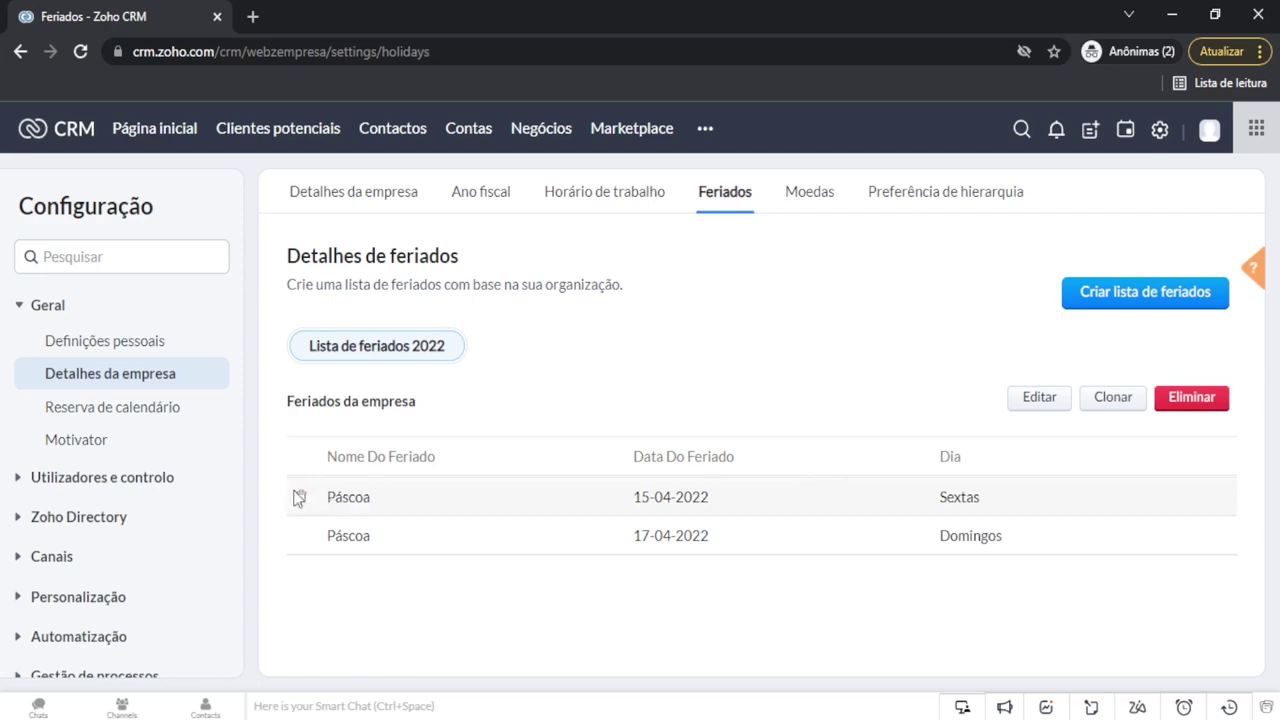
left_click(301, 497)
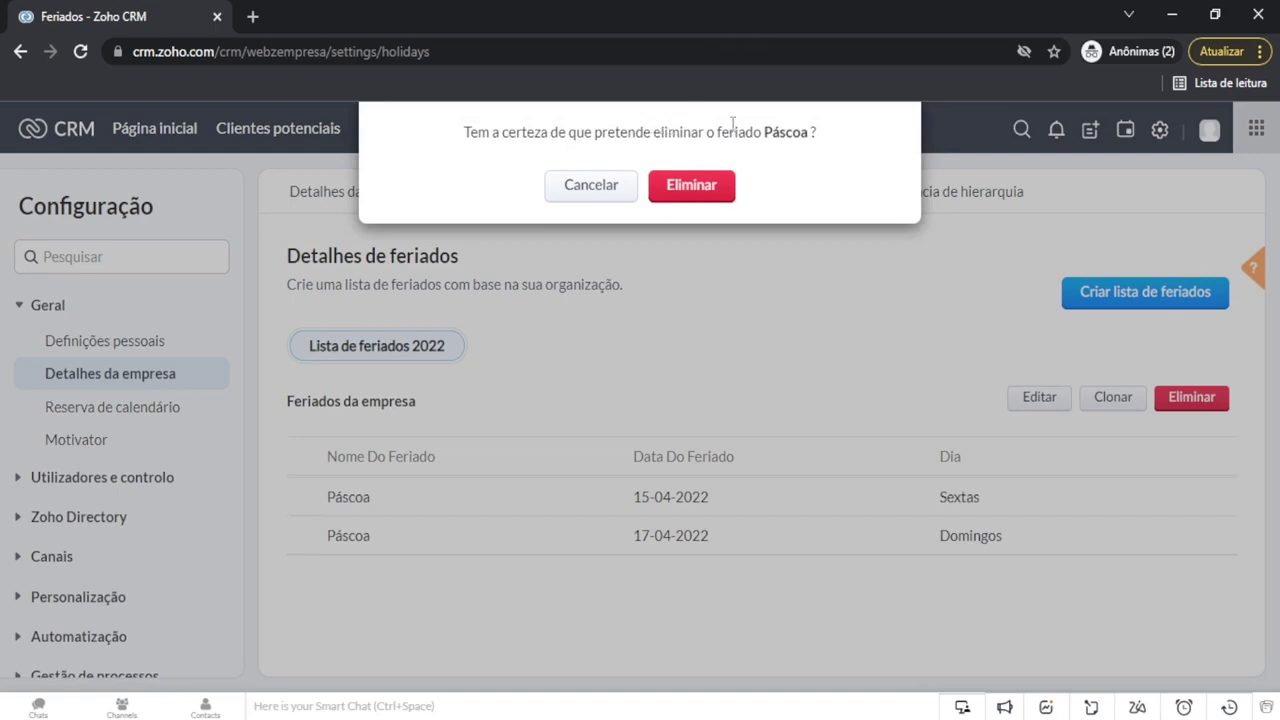
left_click(709, 188)
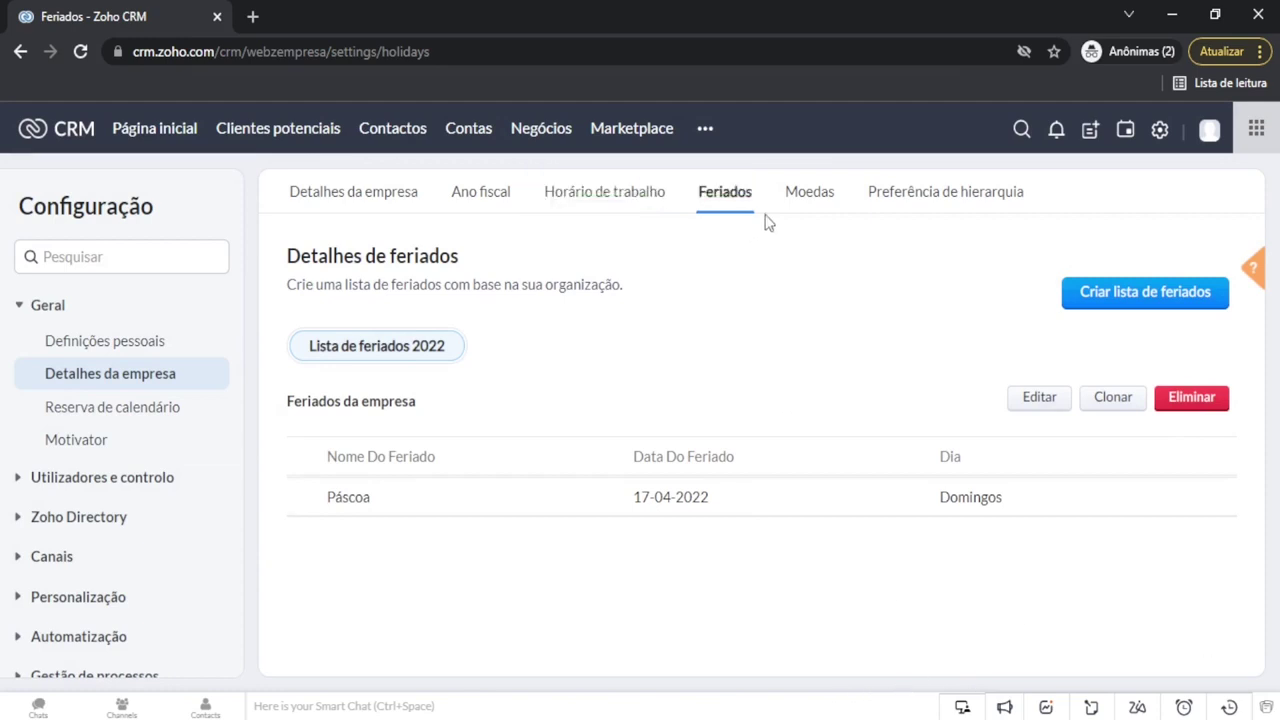
Step: Open the format customization of the home currency, Dinar algeriano, and set its symbol to DZD
left_click(820, 196)
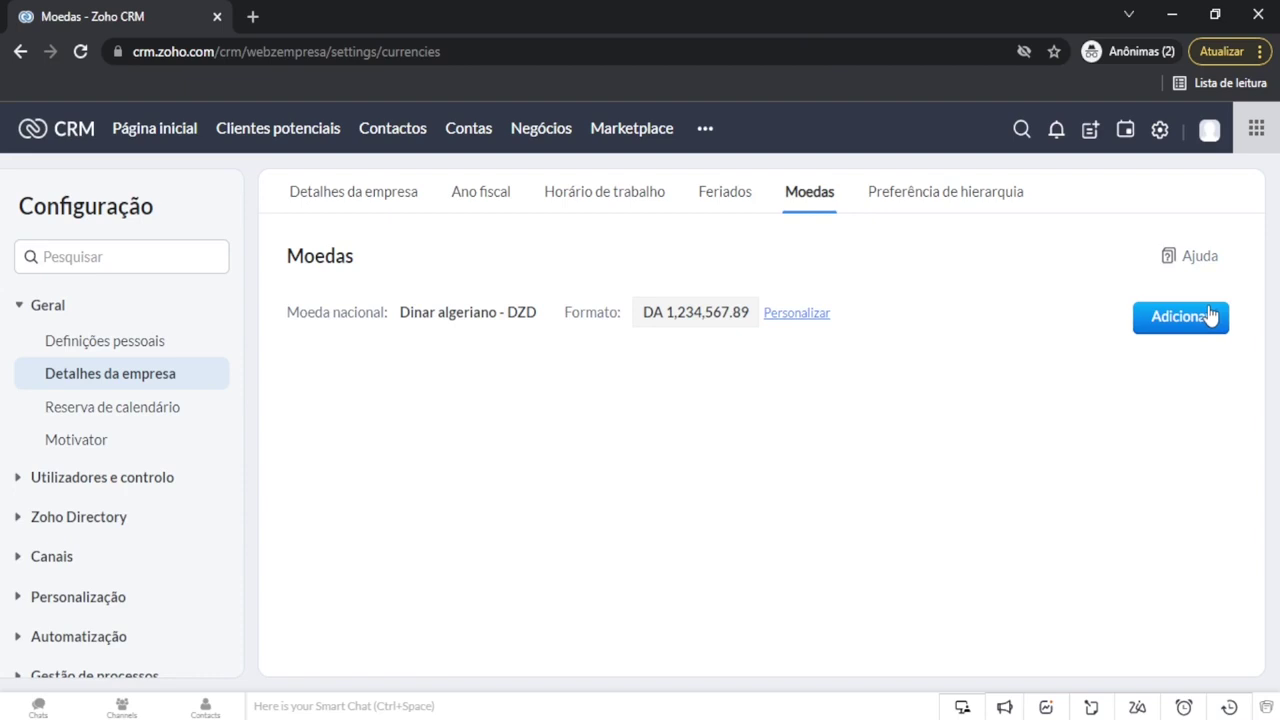
left_click(797, 313)
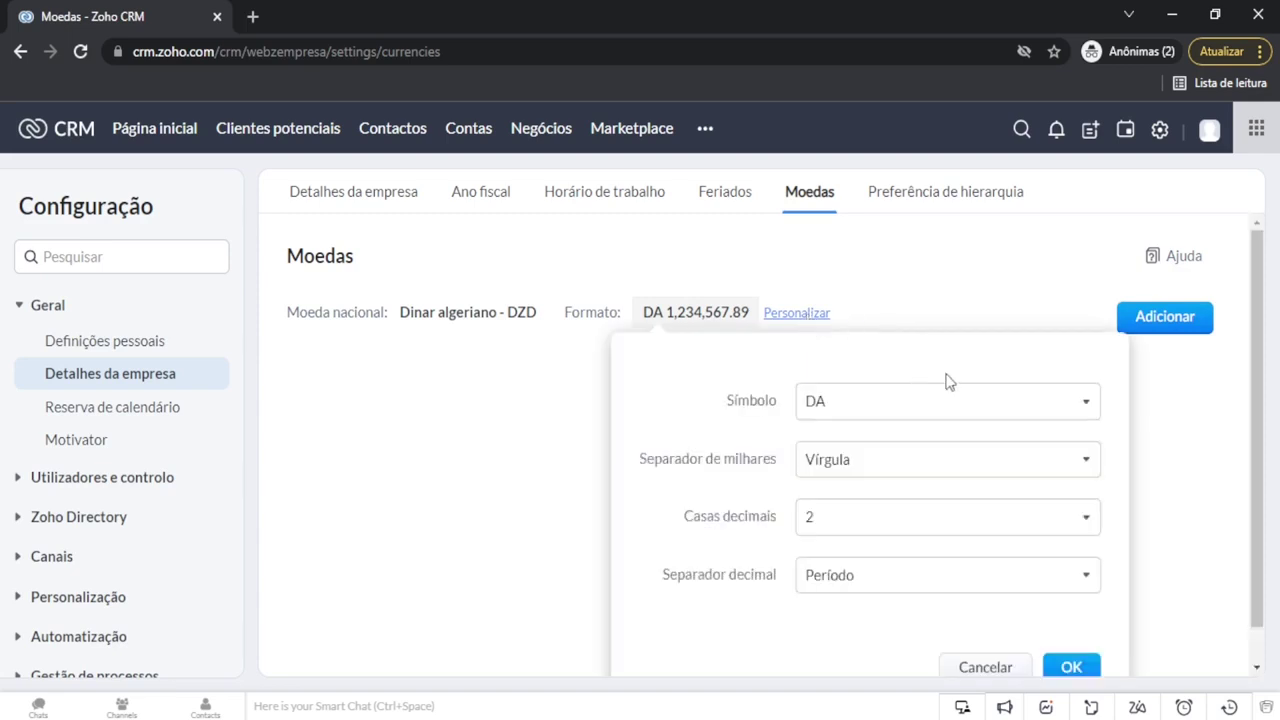
left_click(1063, 404)
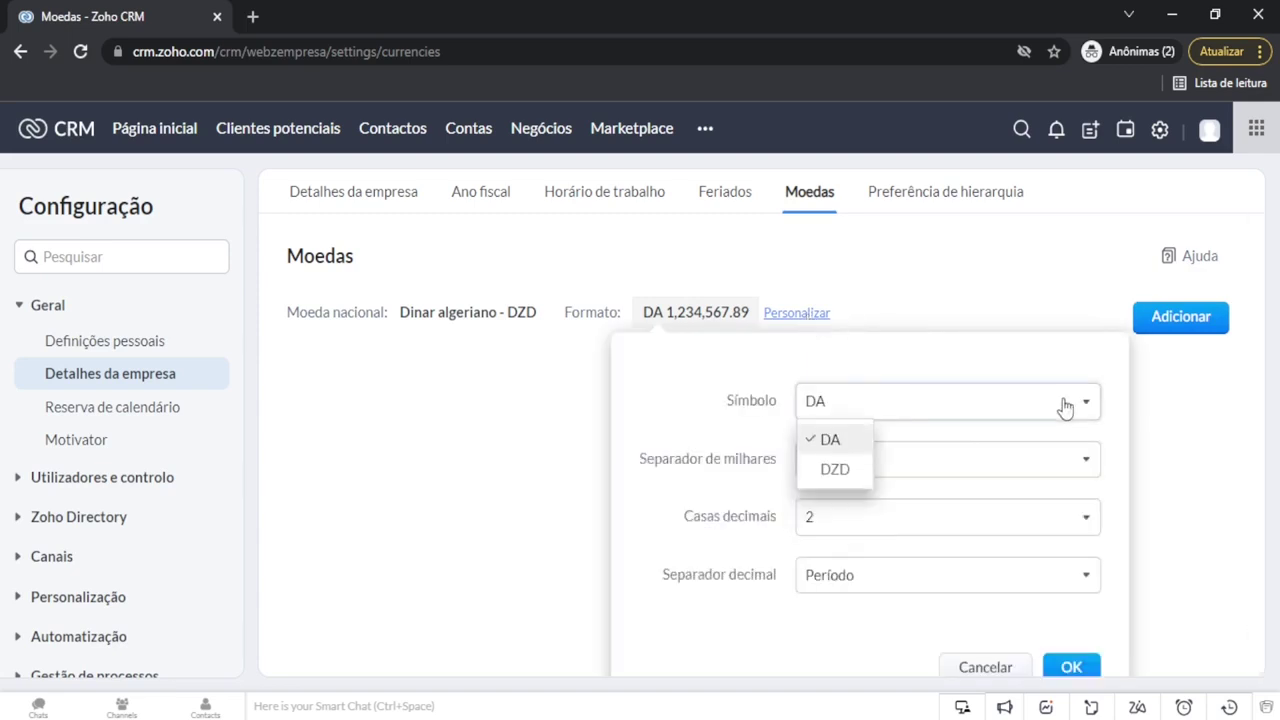
left_click(840, 470)
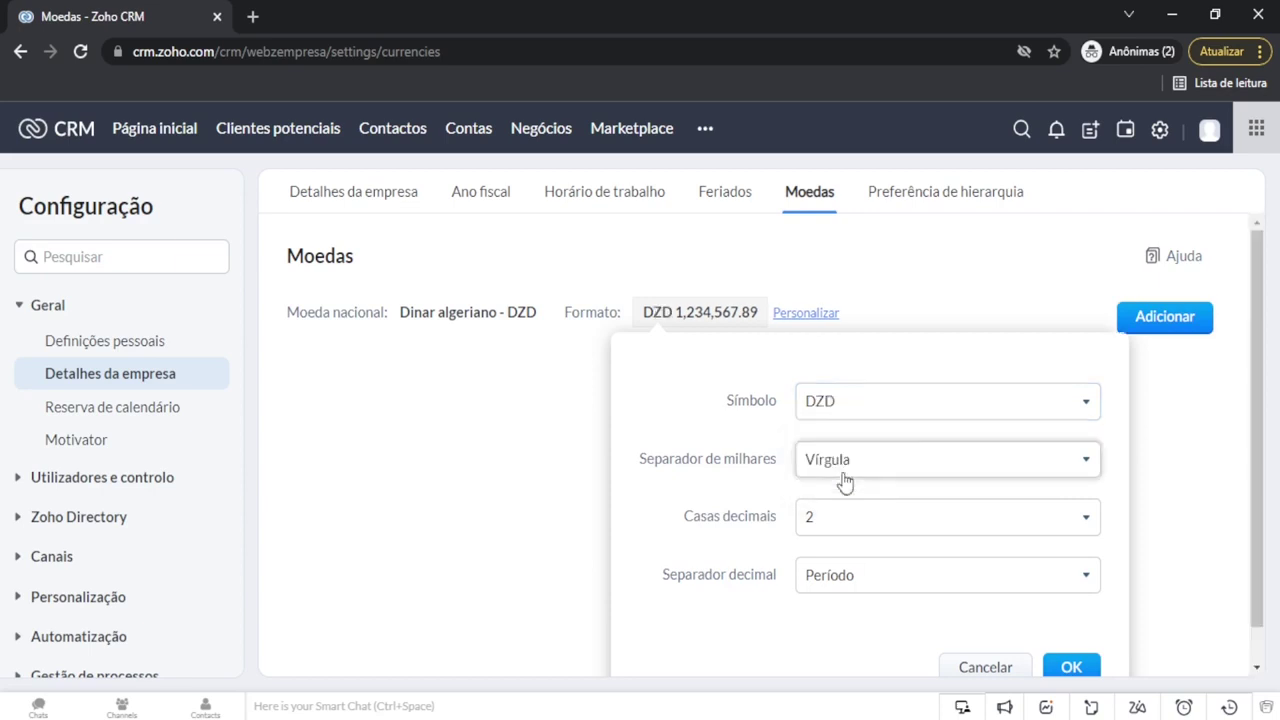
Step: Set the home currency's thousands separator to Período and its decimal separator to Vírgula
left_click(1073, 459)
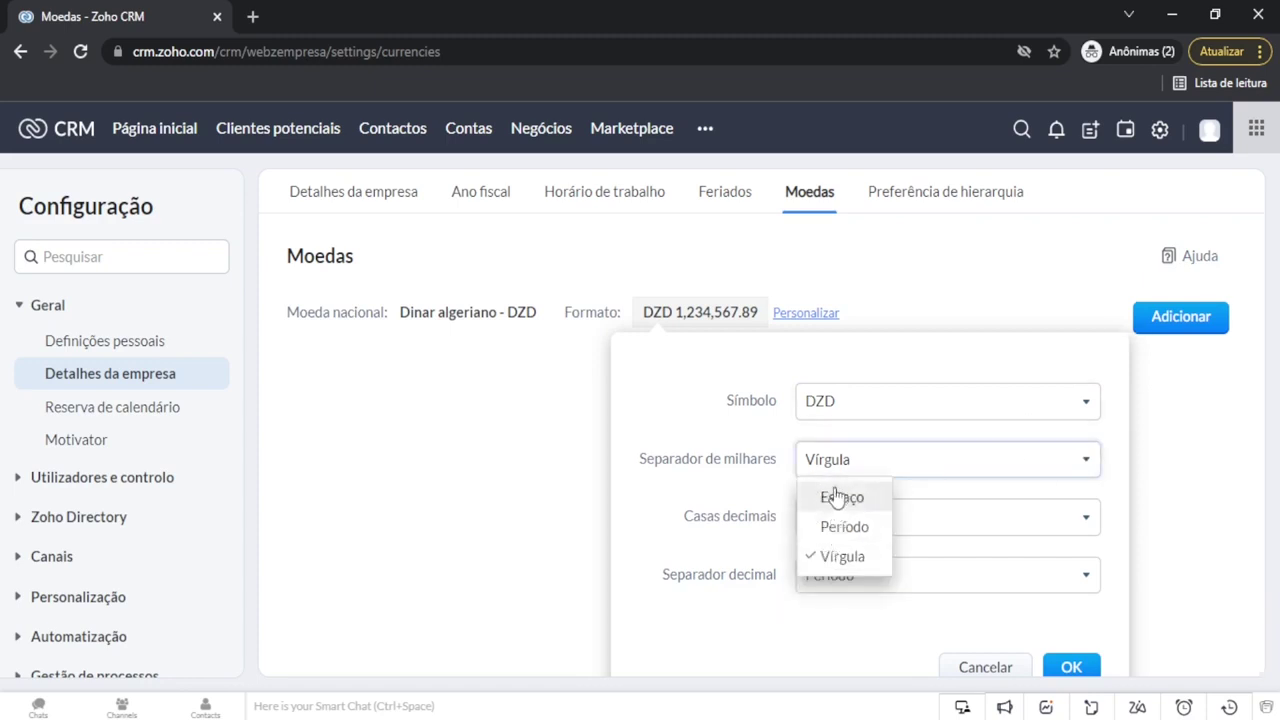
left_click(835, 528)
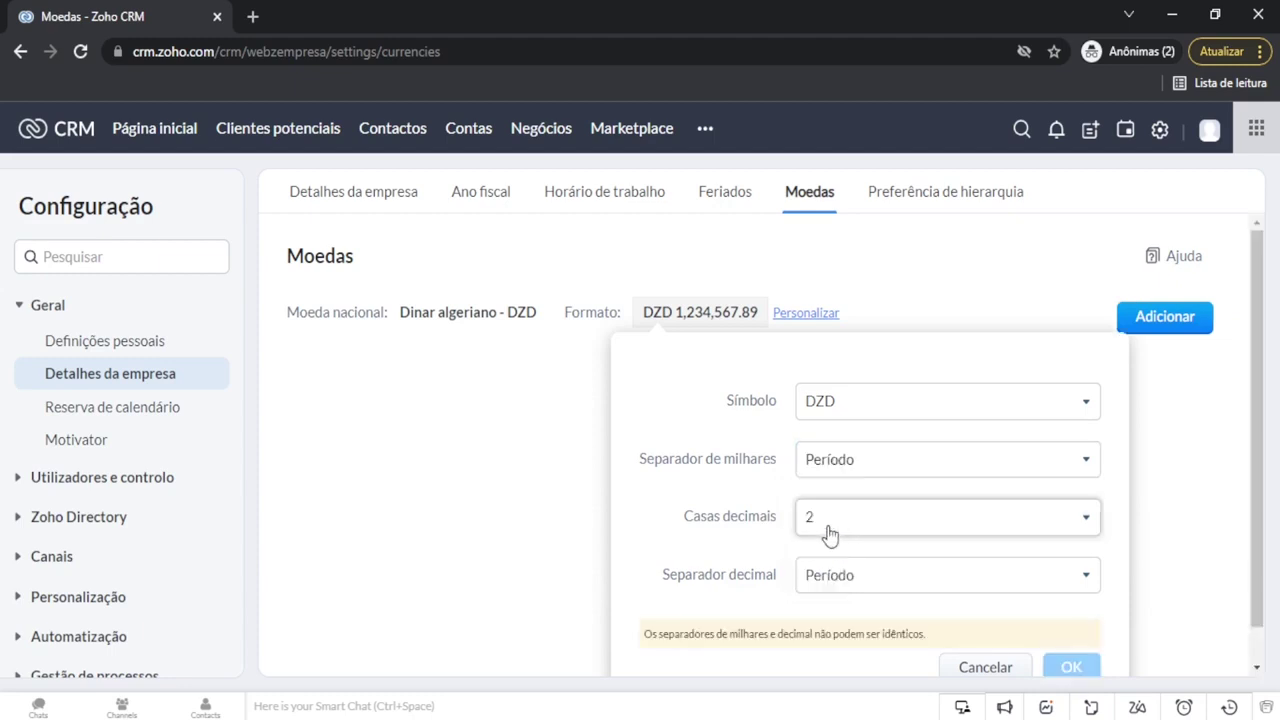
left_click(885, 573)
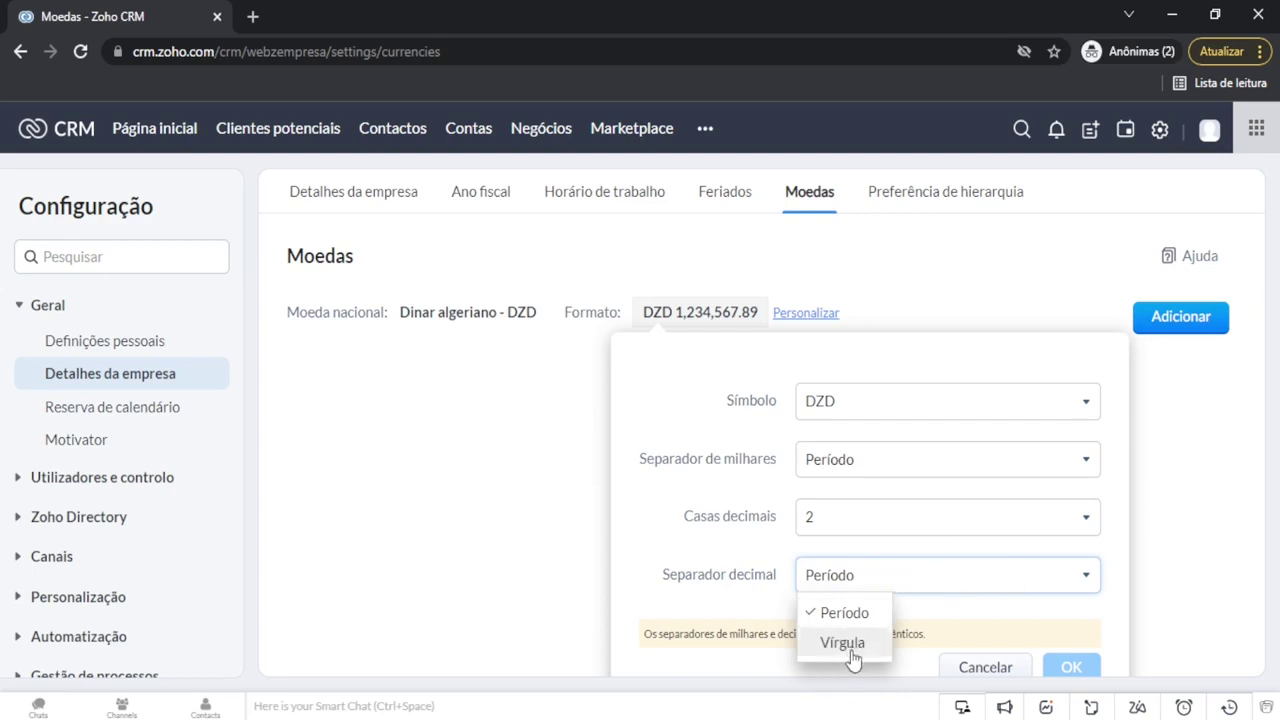
left_click(640, 650)
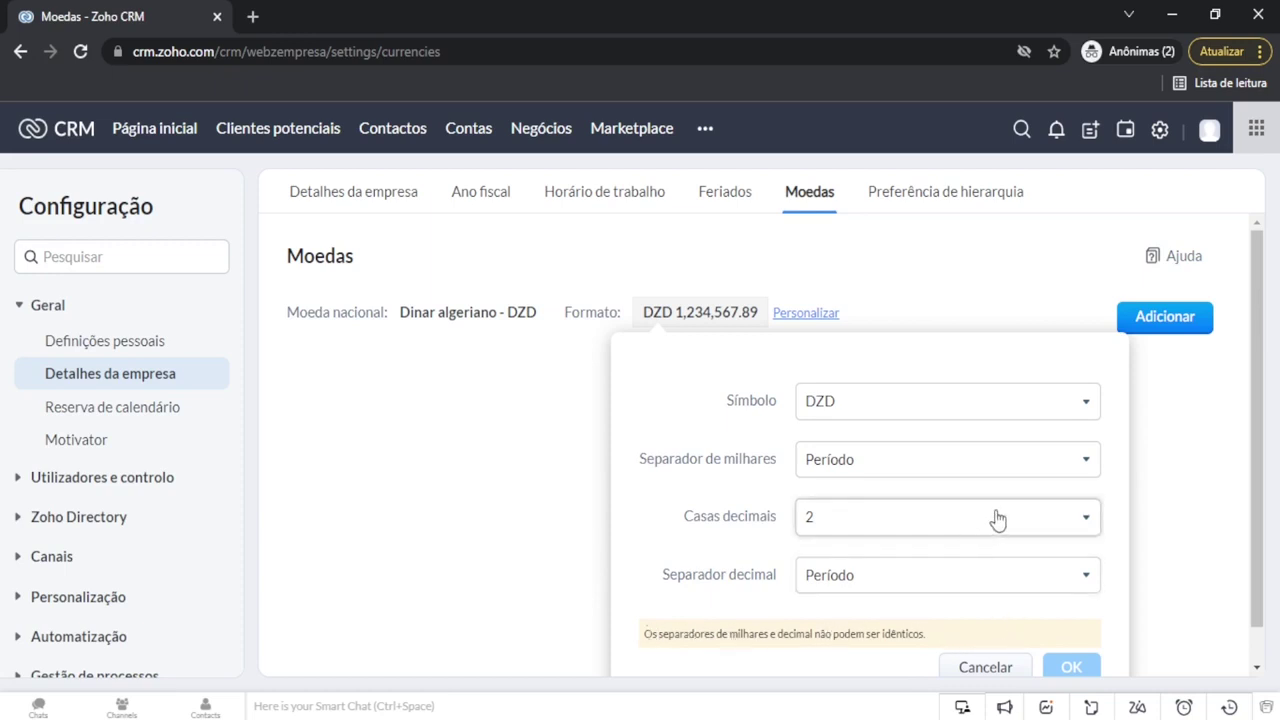
left_click(1034, 591)
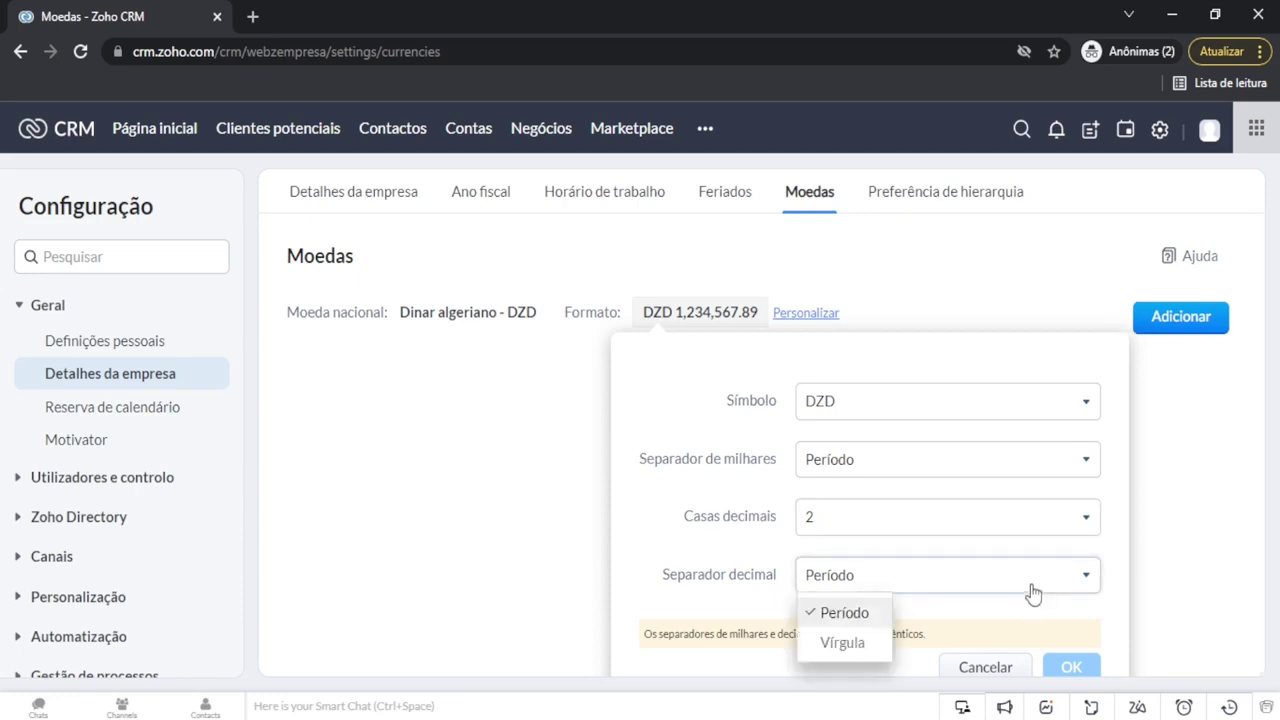
left_click(843, 643)
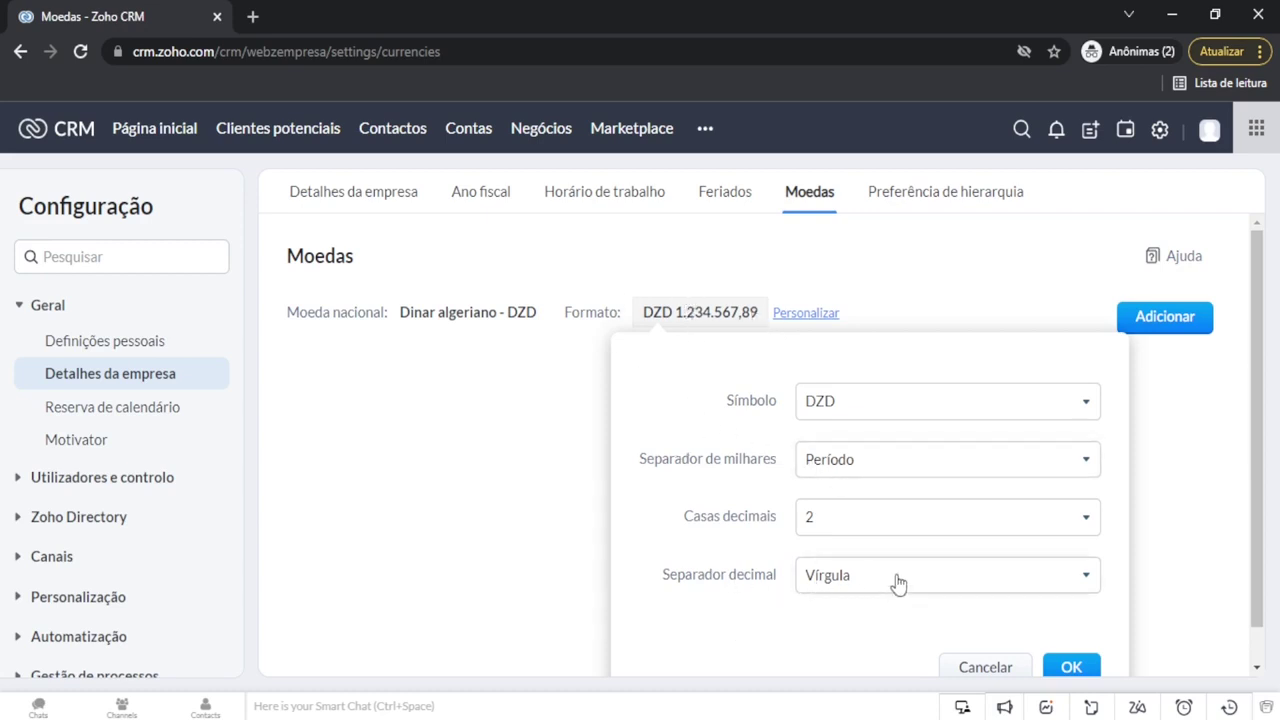
Step: Set the home currency's decimal places to 0 and apply the format
left_click(938, 518)
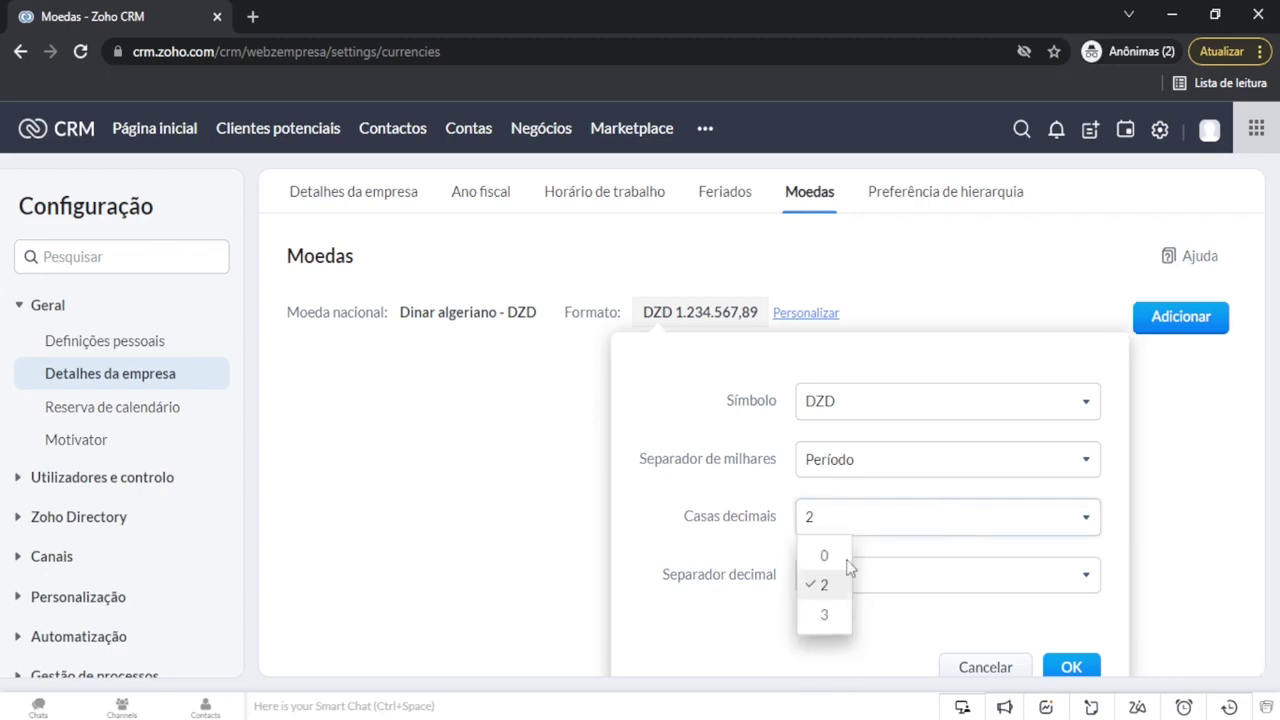
left_click(825, 615)
left_click(826, 517)
left_click(828, 560)
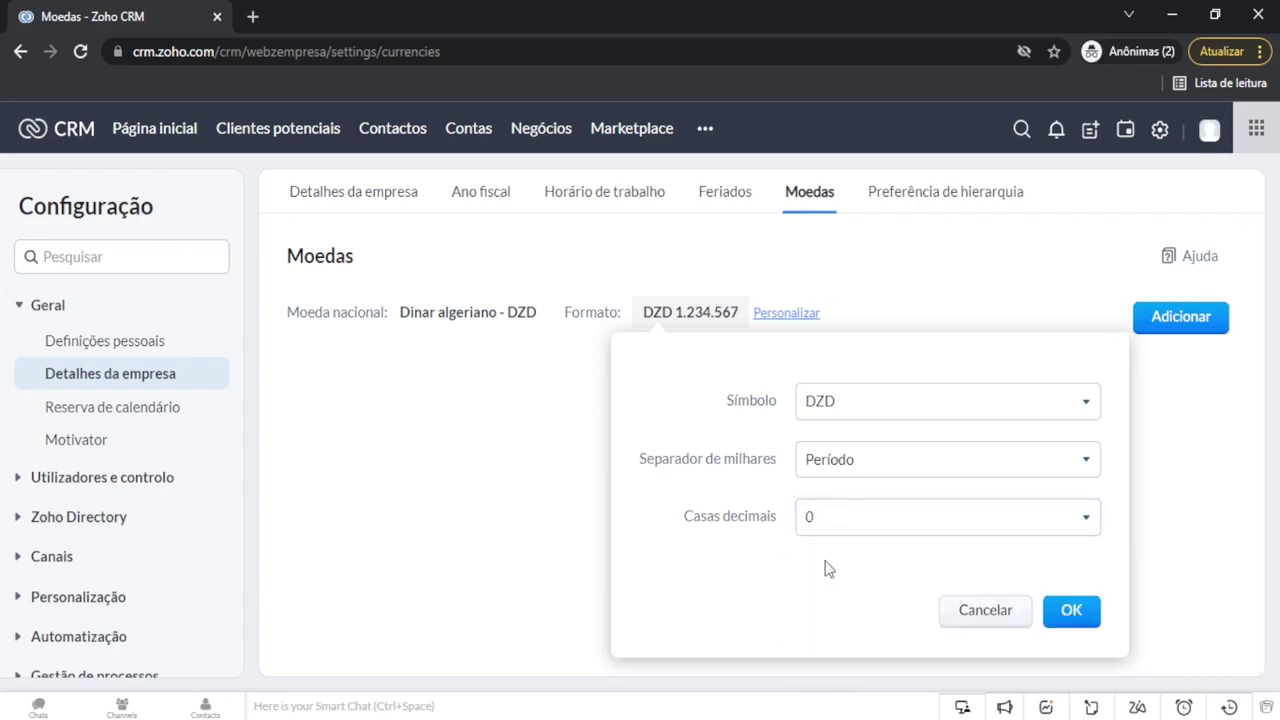
left_click(1086, 612)
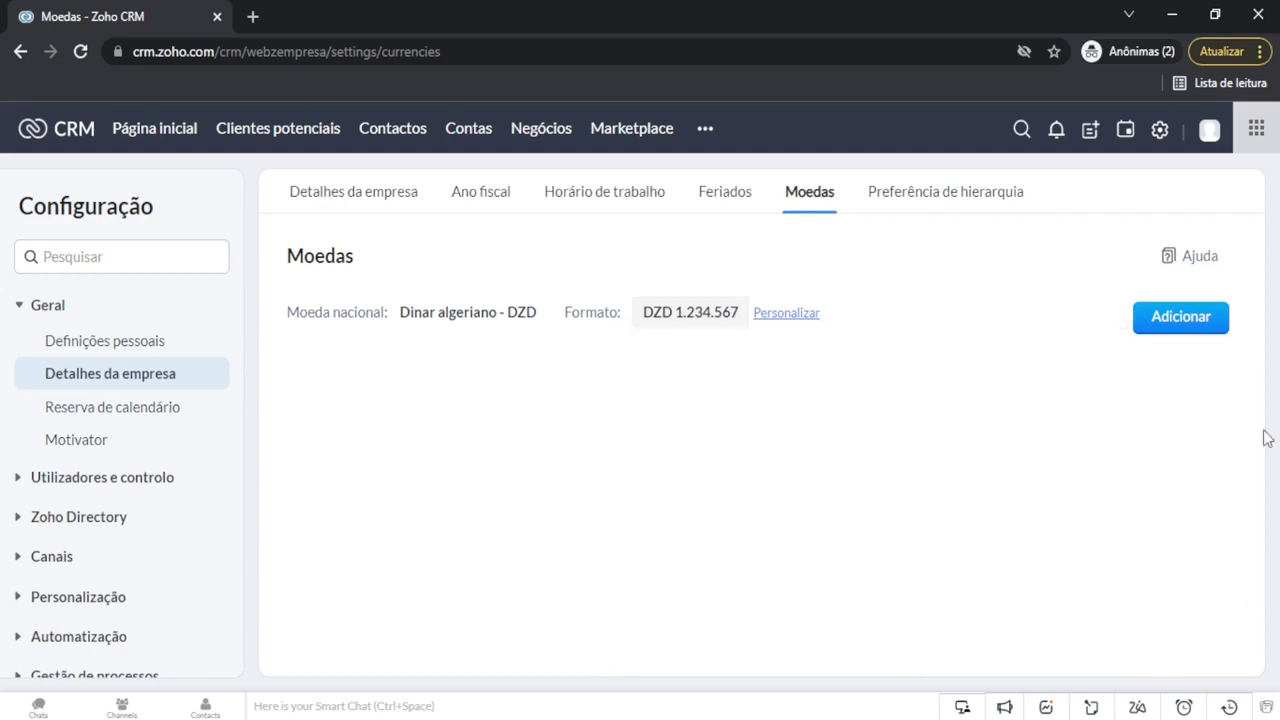
Step: Add the currency Real brasileiro - BRL with an exchange rate of 1 DZD = 6 and save it
left_click(1181, 318)
scroll(663, 309, "down", 1)
scroll(663, 309, "down", 1)
scroll(663, 305, "up", 1)
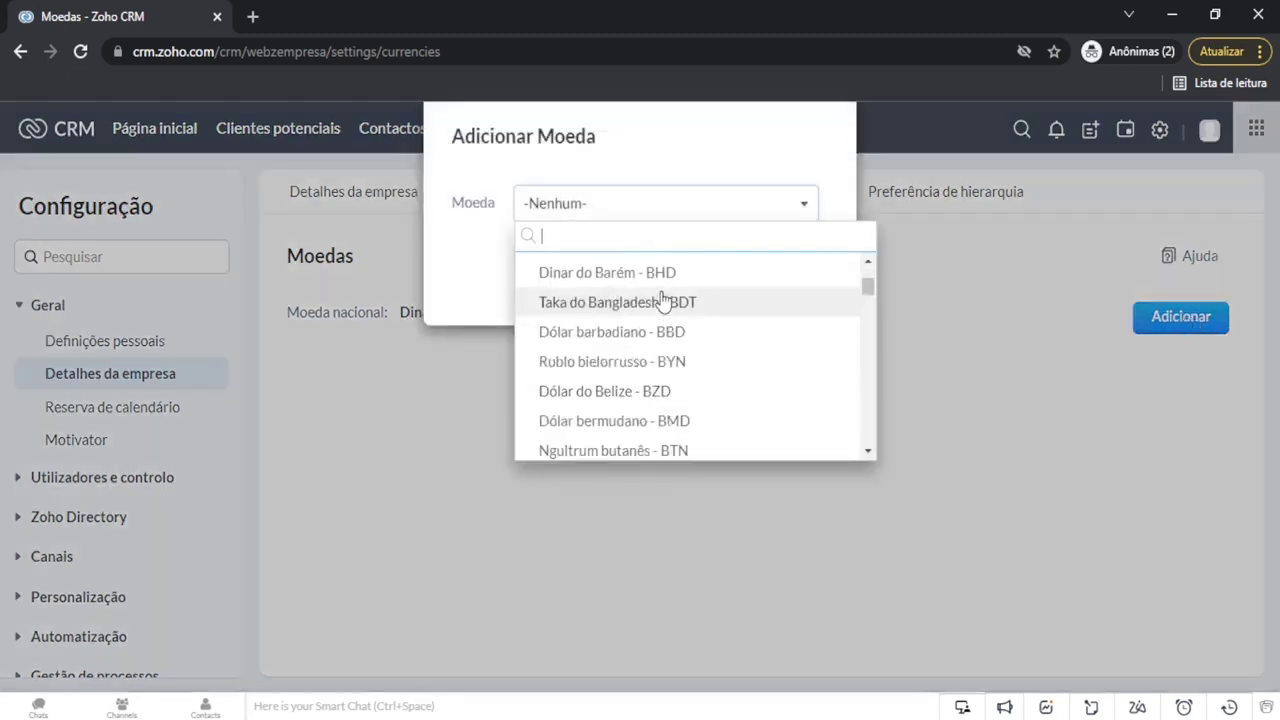
type("re")
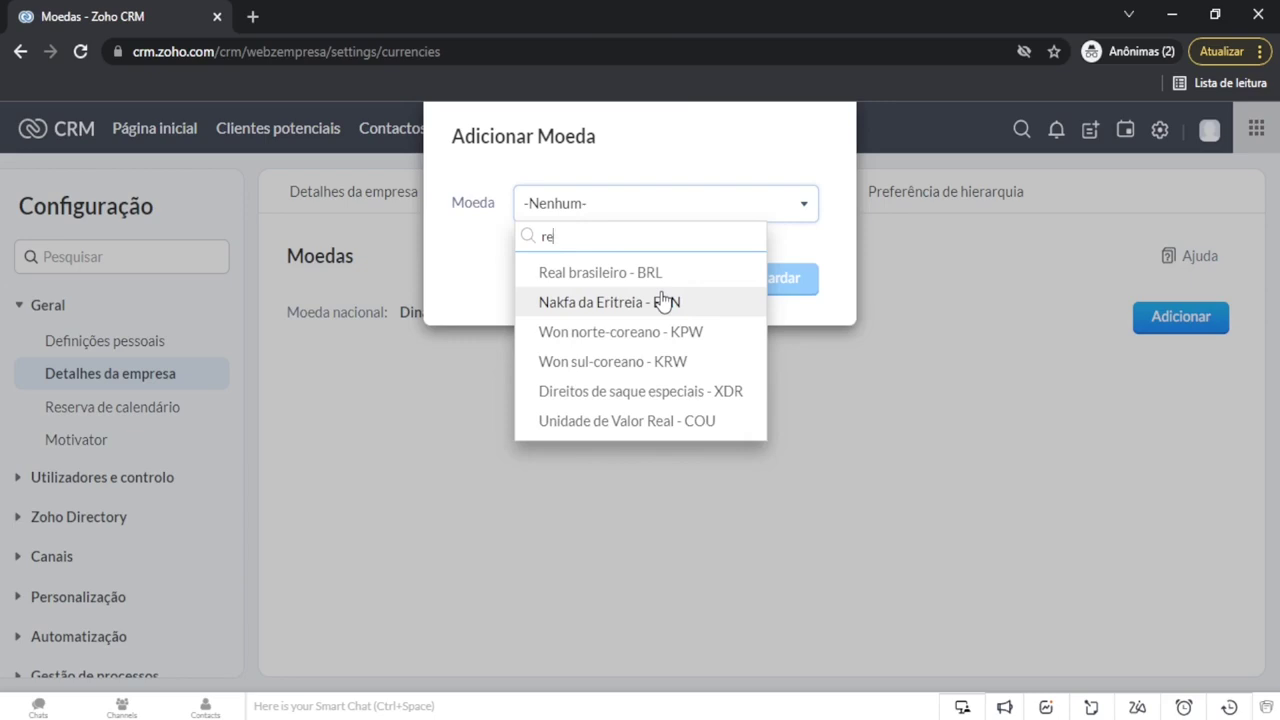
left_click(677, 275)
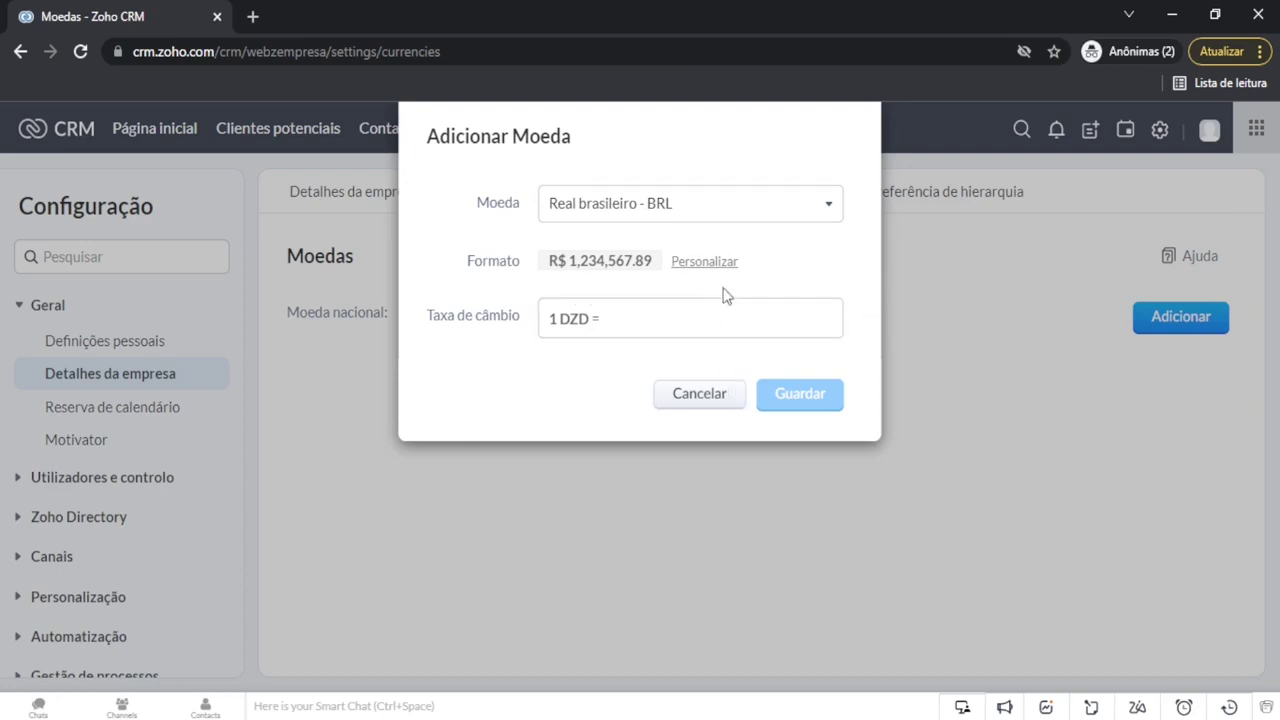
left_click(716, 329)
type("6")
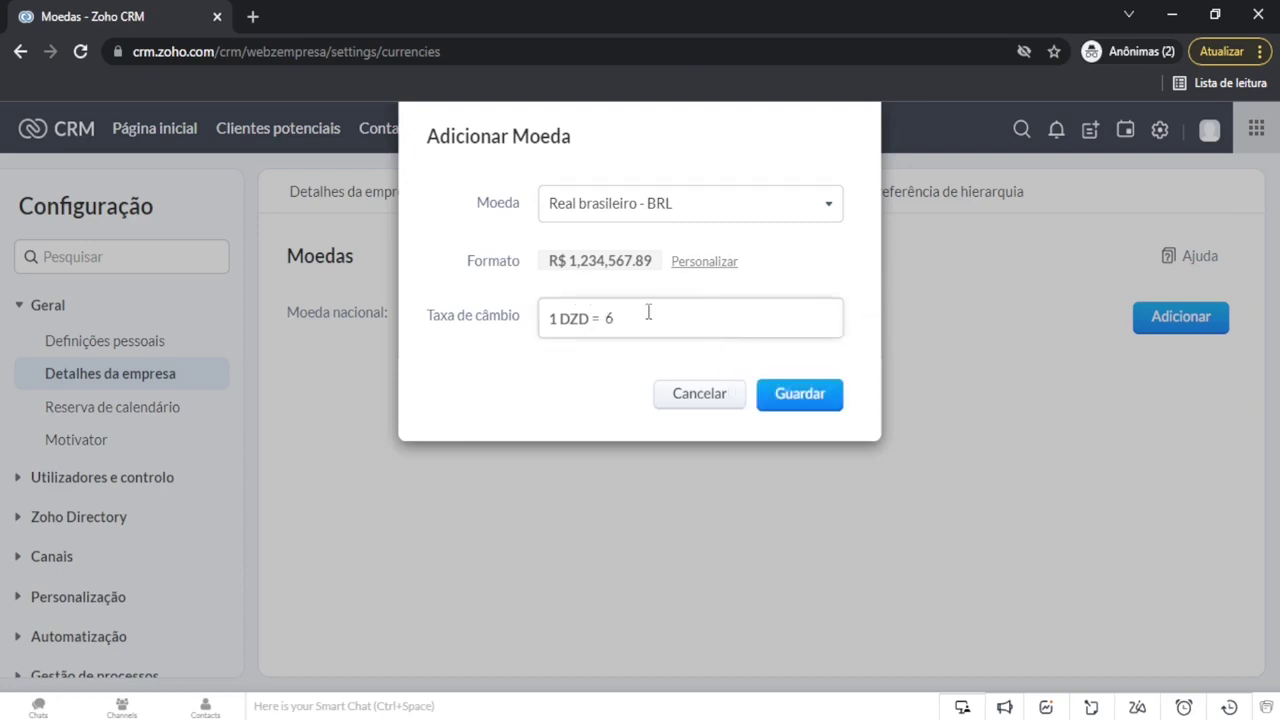
left_click(812, 395)
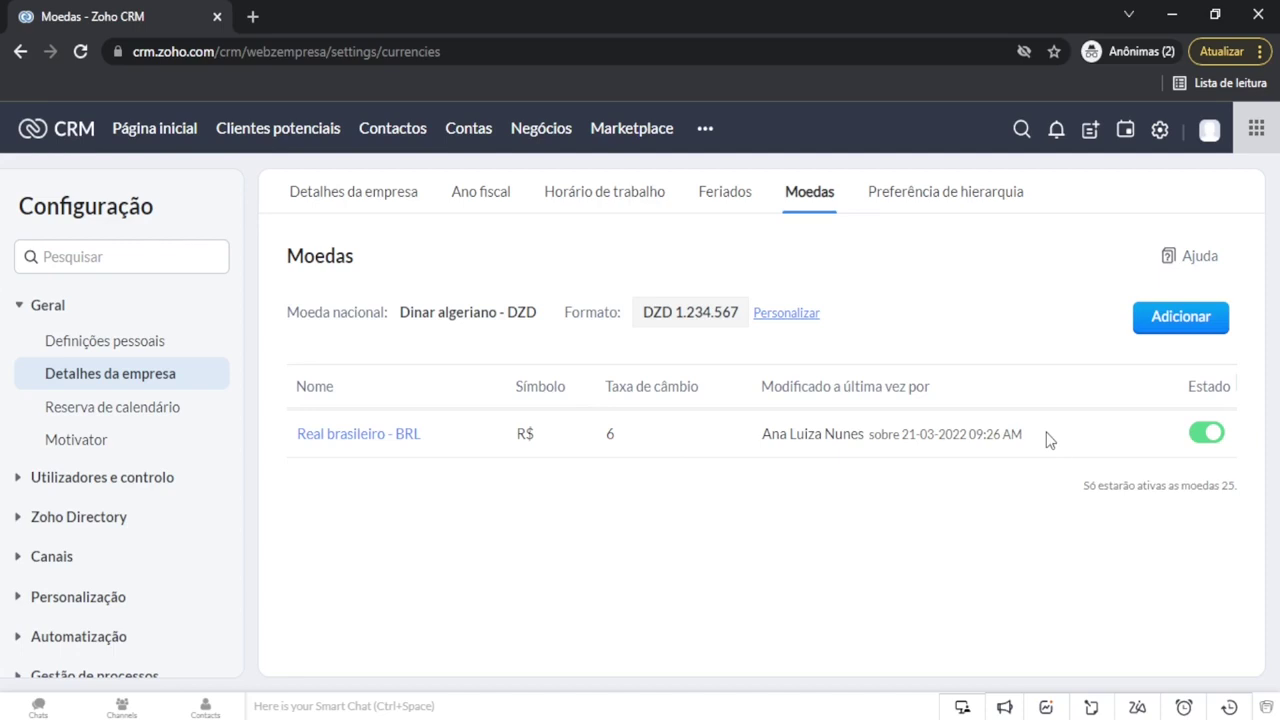
Step: Deactivate the Real brasileiro - BRL currency and activate it again
left_click(1212, 438)
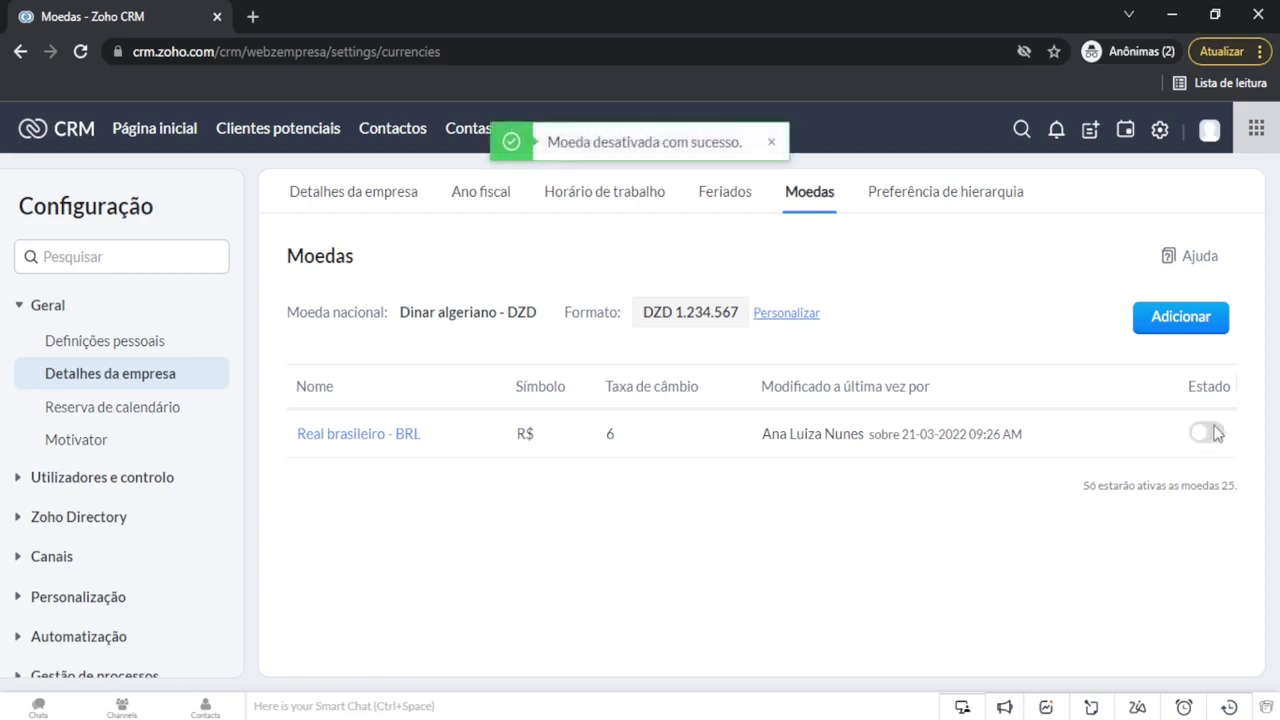
left_click(1208, 434)
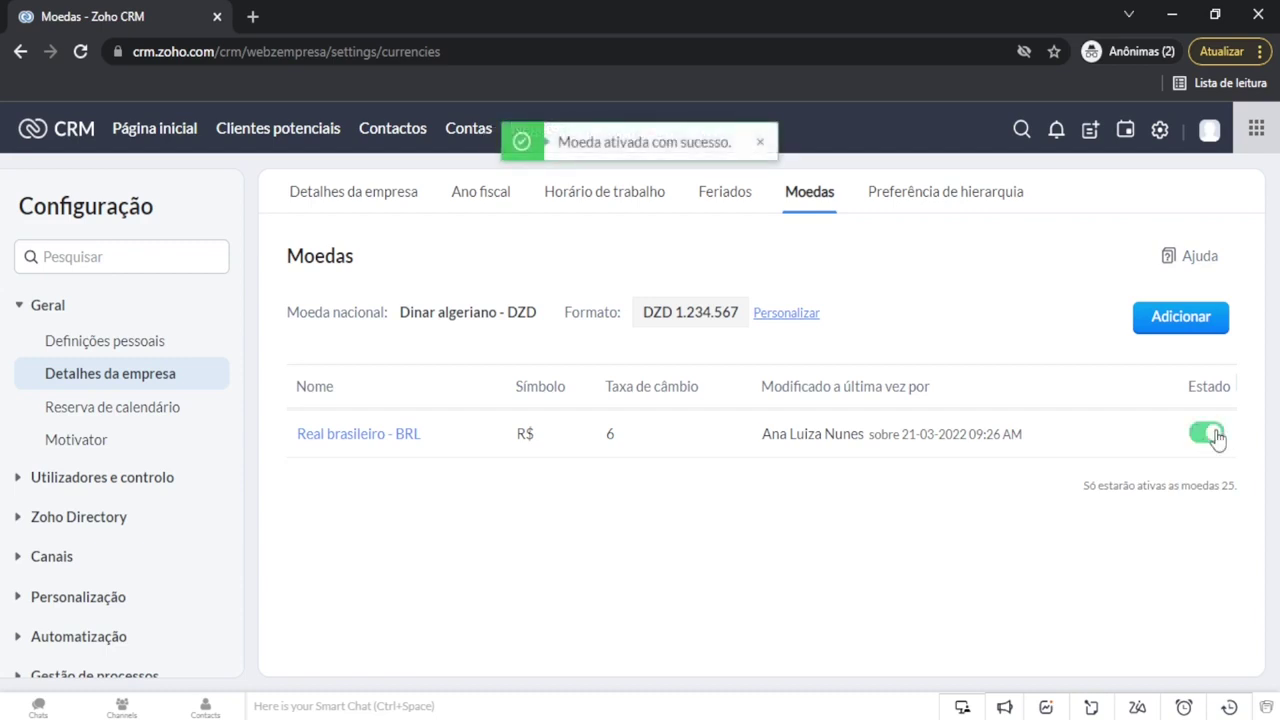
Step: Edit the Real brasileiro format to Período for thousands, 3 decimal places and Vírgula for decimals, and save the currency
left_click(349, 438)
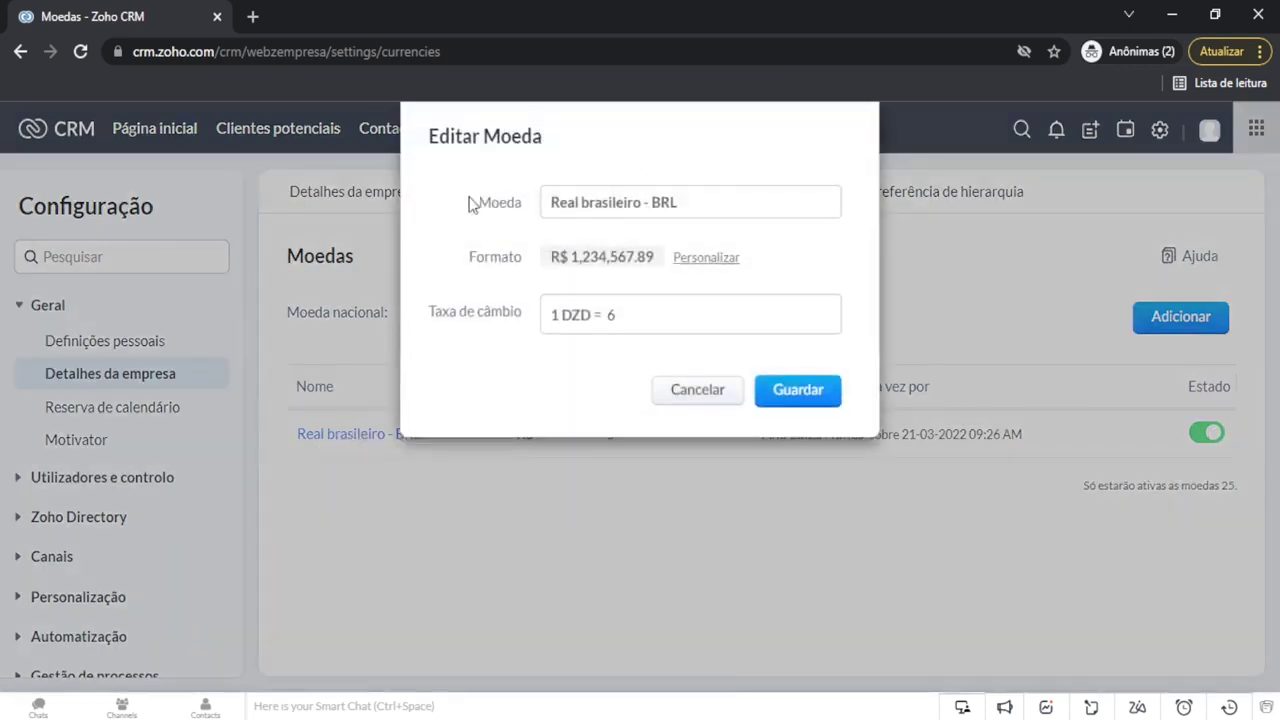
left_click(707, 259)
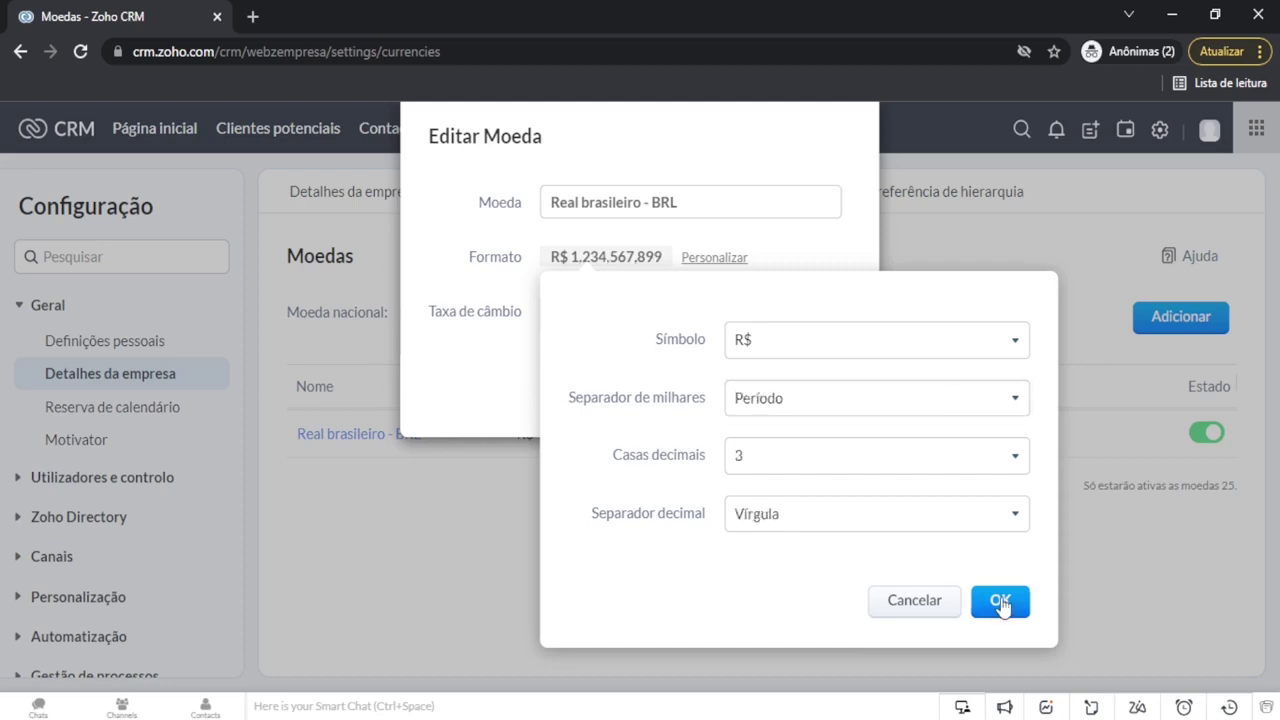
left_click(1000, 601)
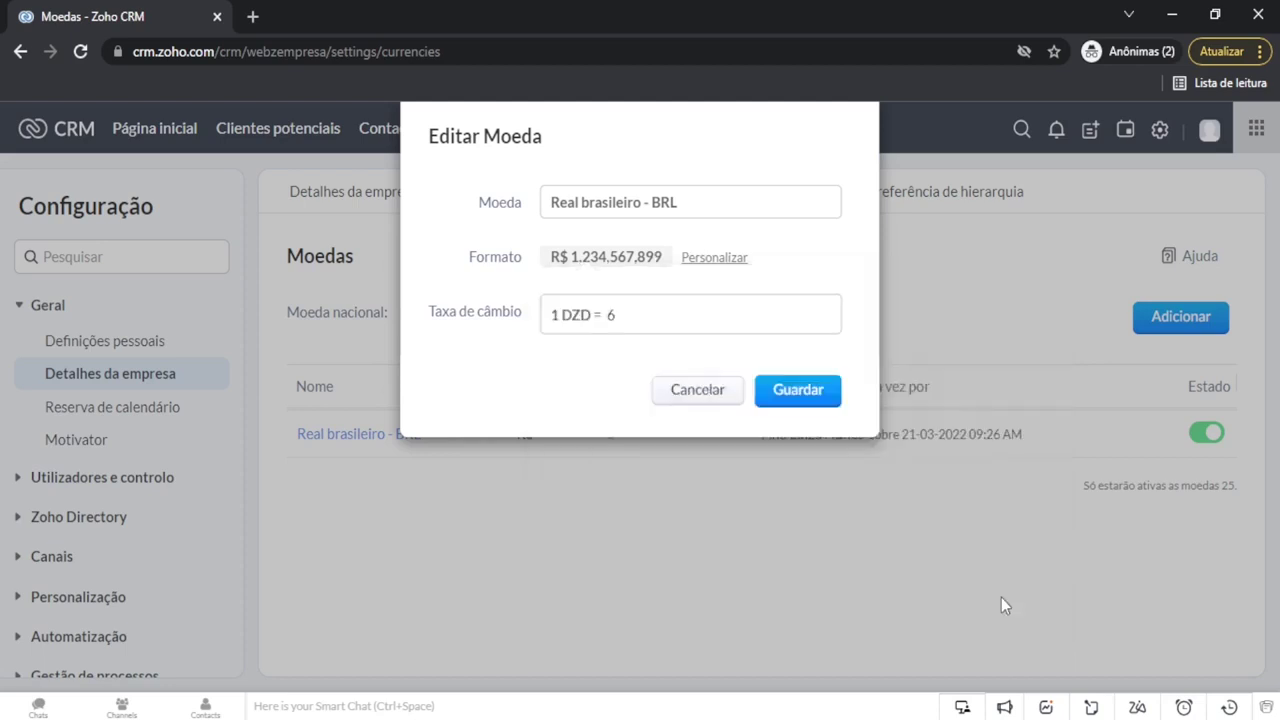
left_click(832, 396)
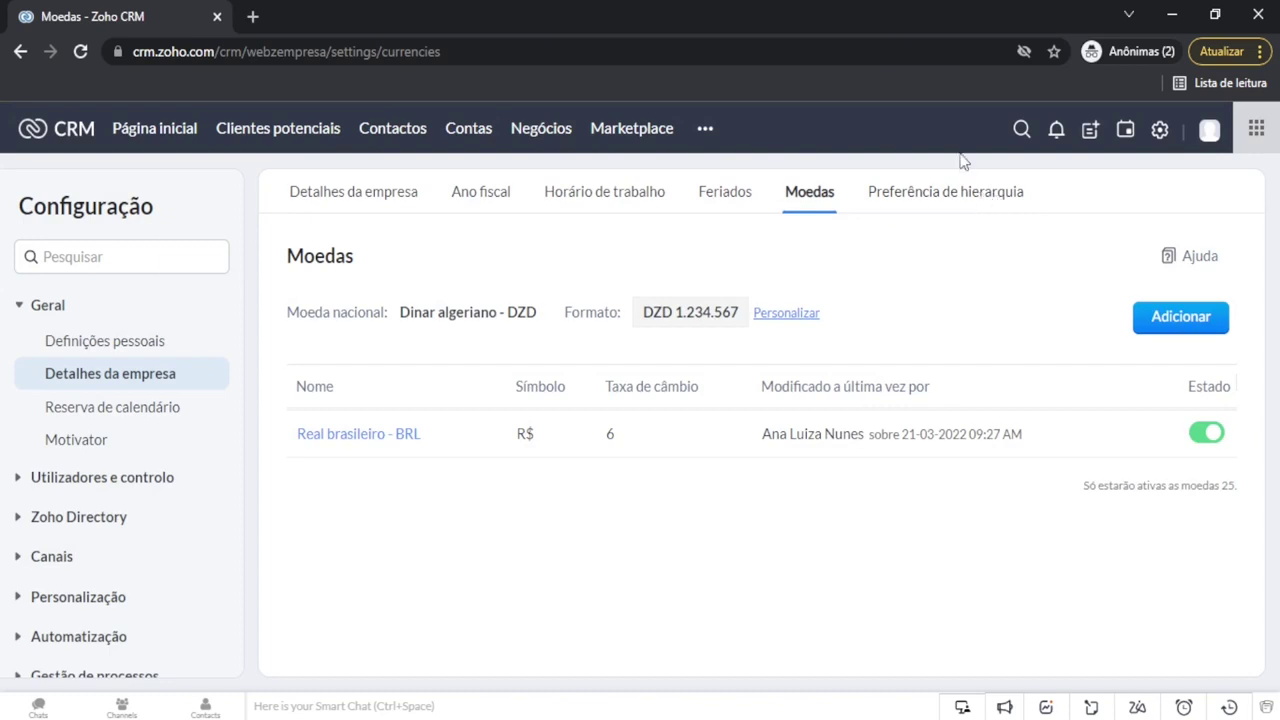
Step: In the hierarchy preferences, let users without a reporting manager be managed by any user in a higher position, and save
left_click(984, 204)
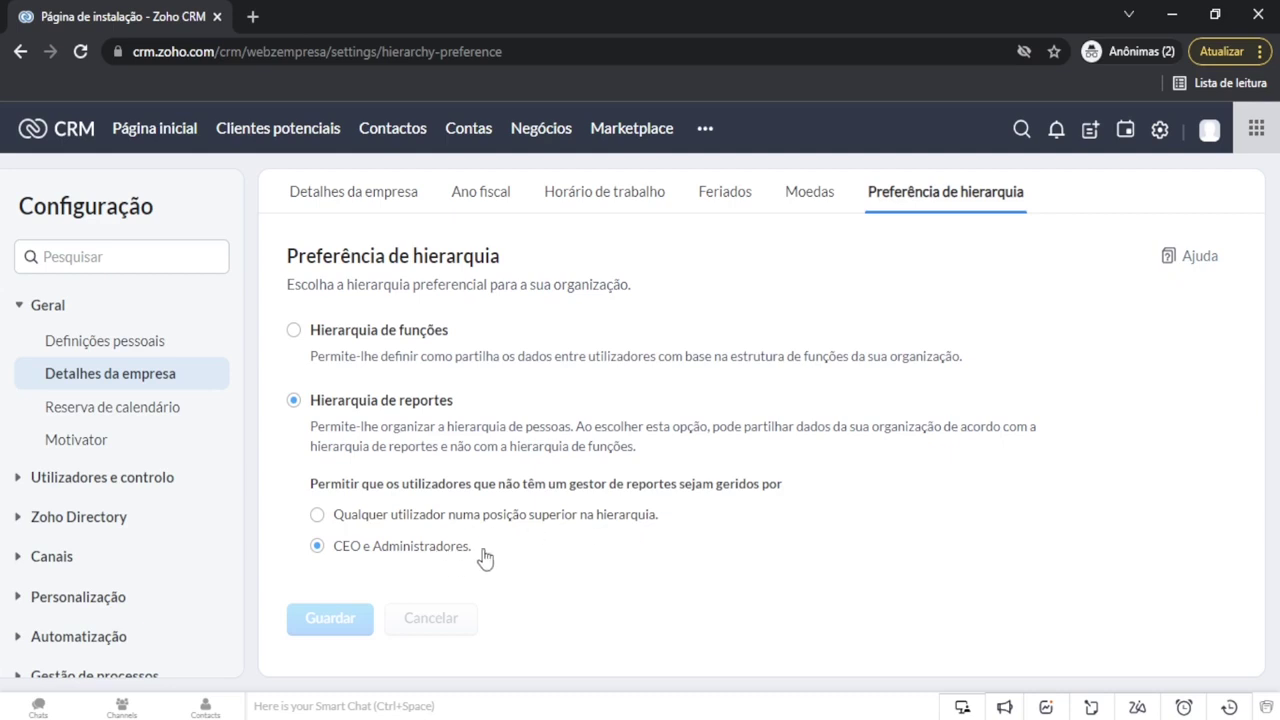
left_click(337, 516)
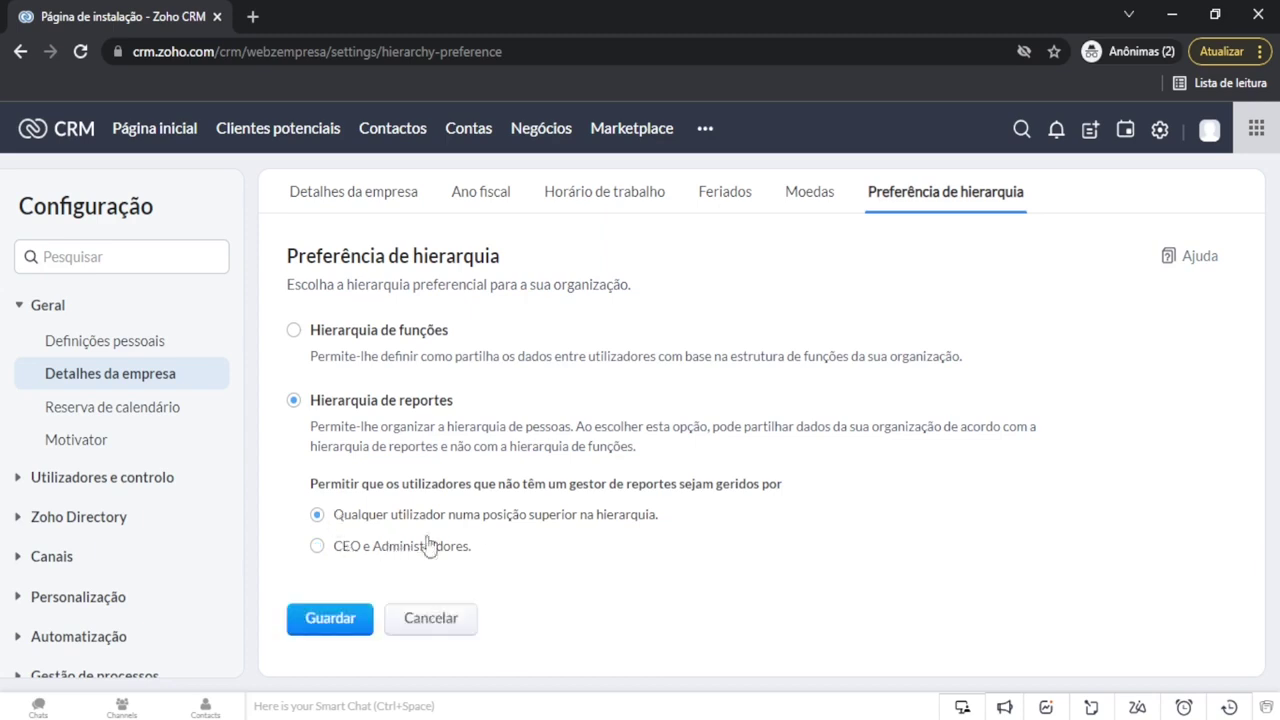
left_click(352, 620)
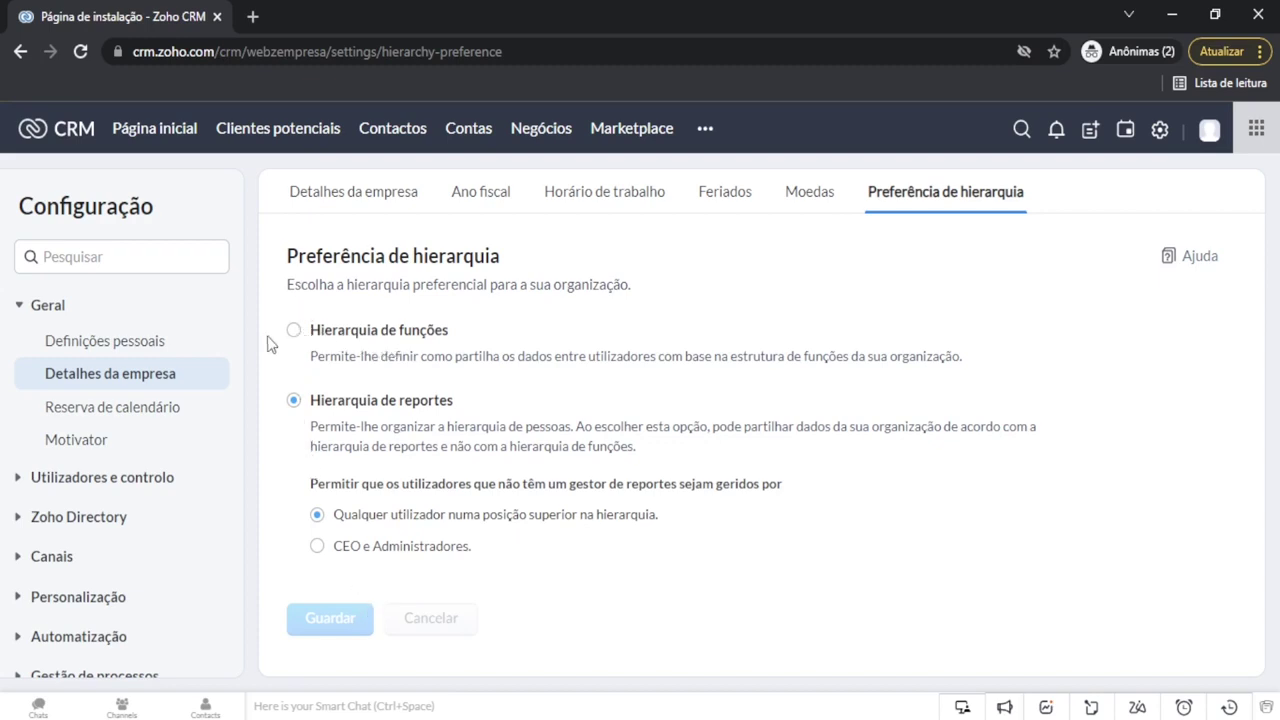
Step: Change the organization's hierarchy preference to Hierarquia de funções, save it and confirm the change
left_click(295, 333)
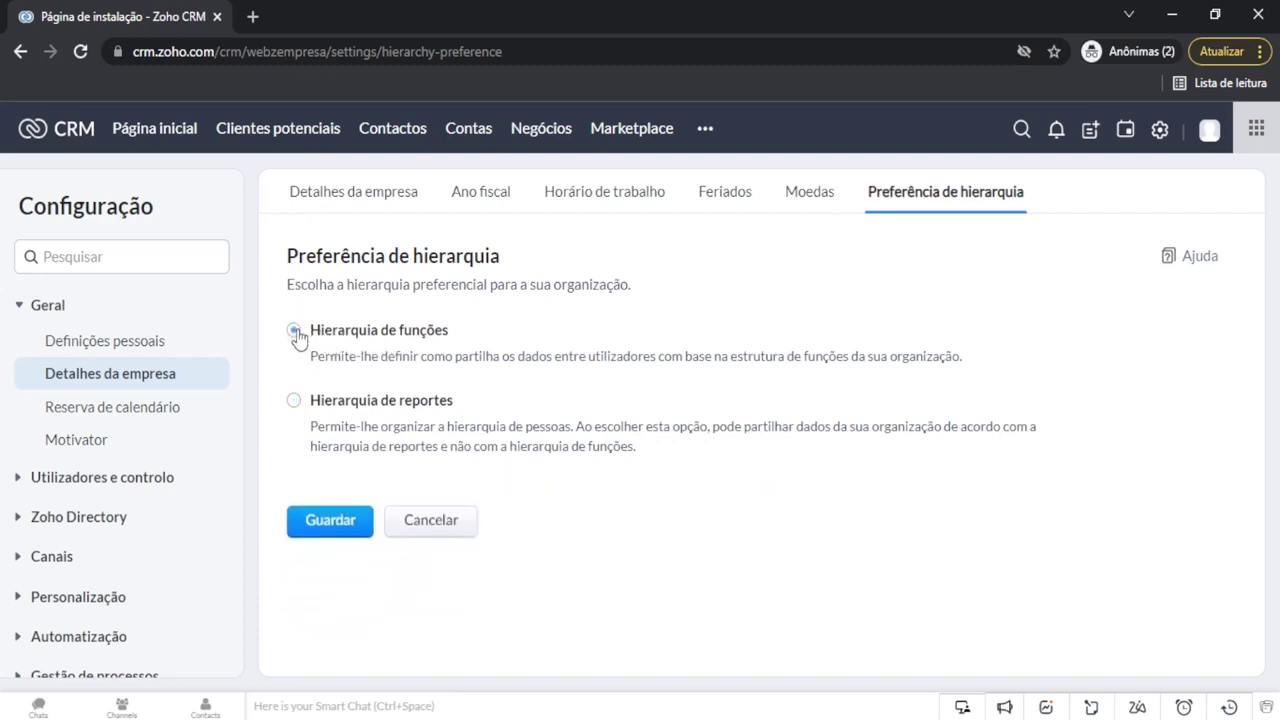
left_click(340, 530)
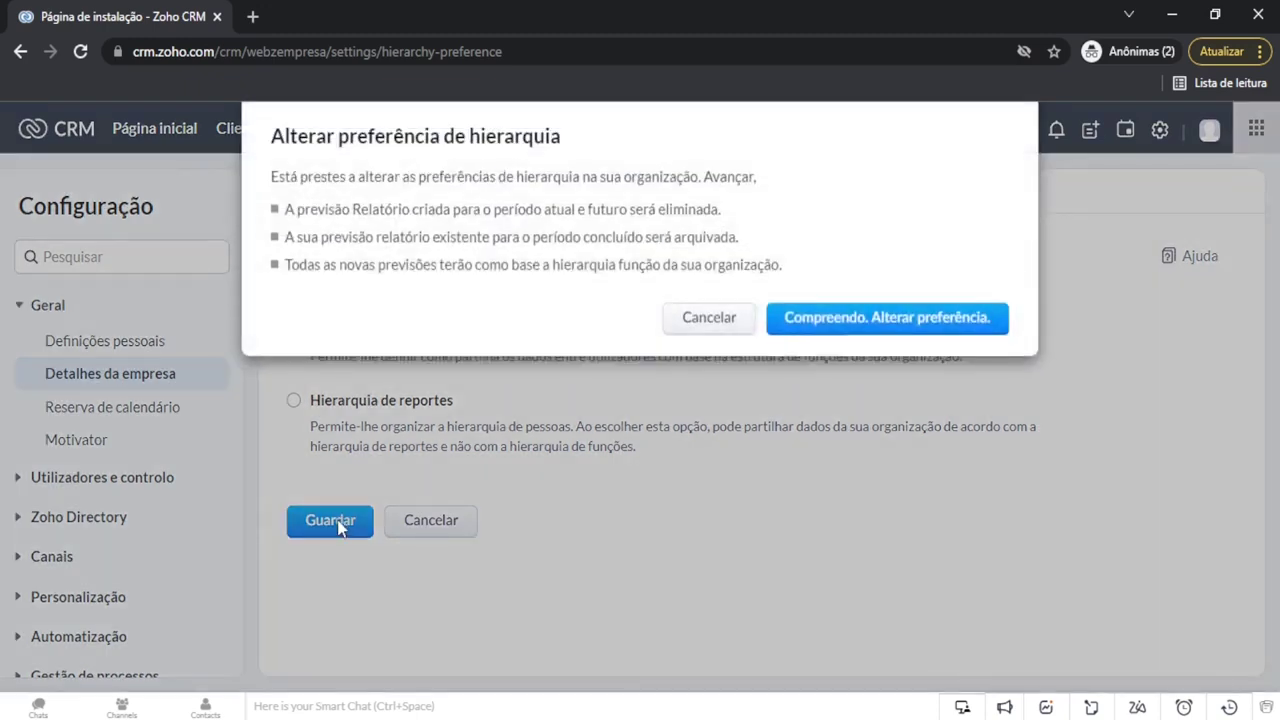
left_click(950, 325)
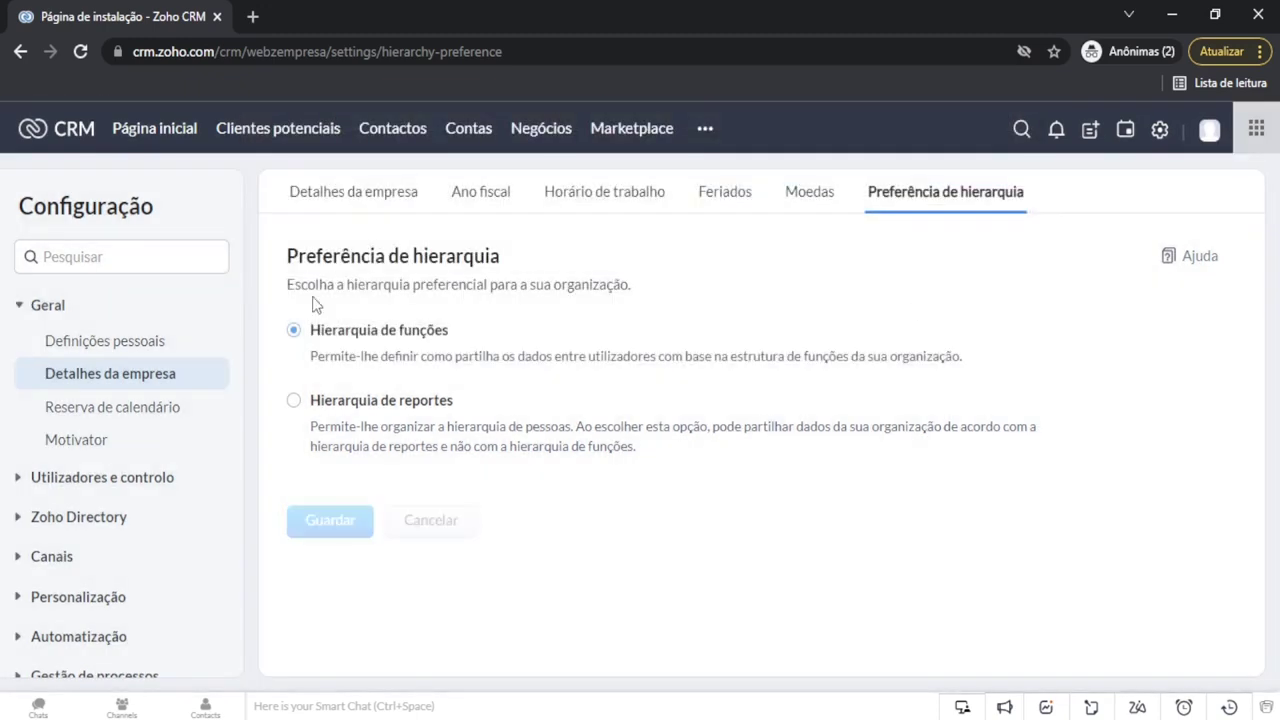